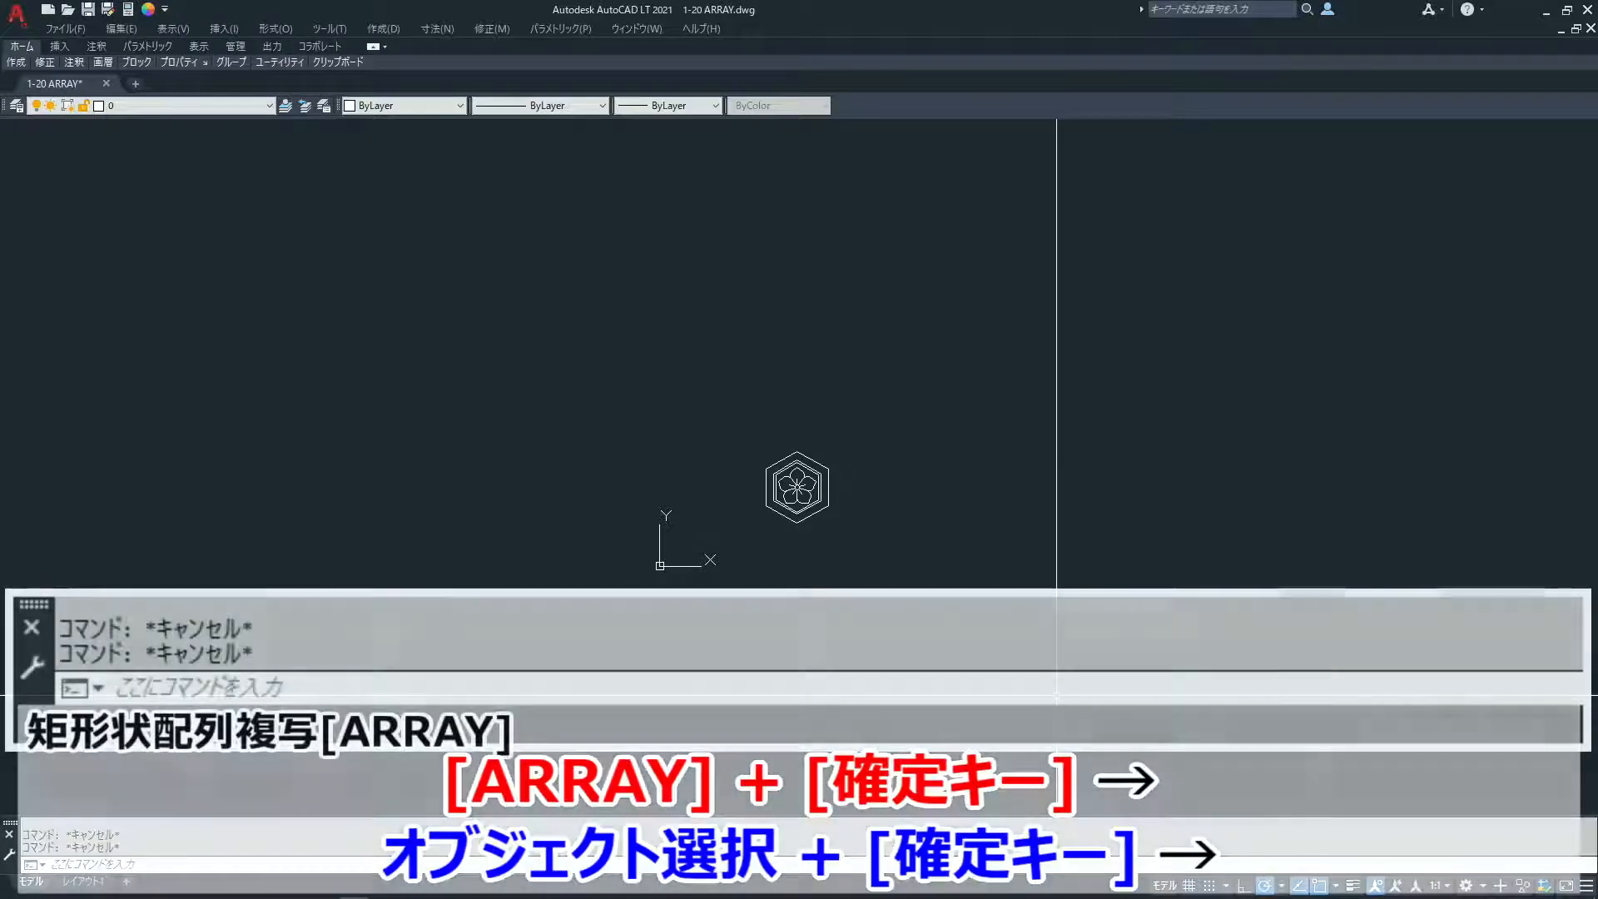
# - Create a rectangular array from the hexagonal flower emblem with the ARRAY command
pyautogui.write('array')
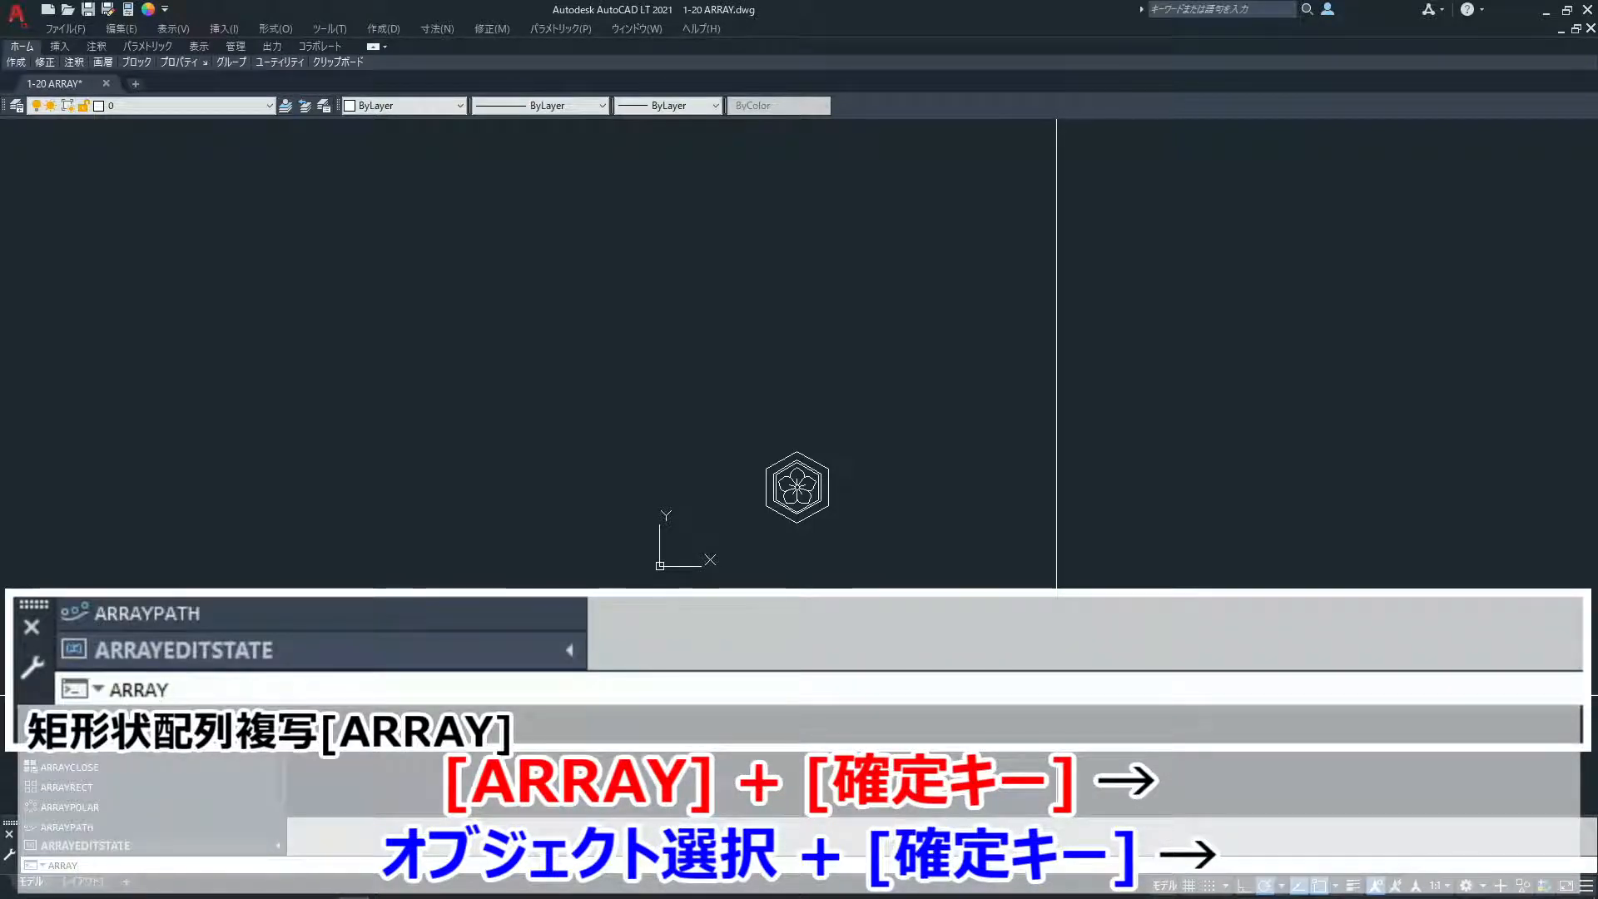
pyautogui.press('Return')
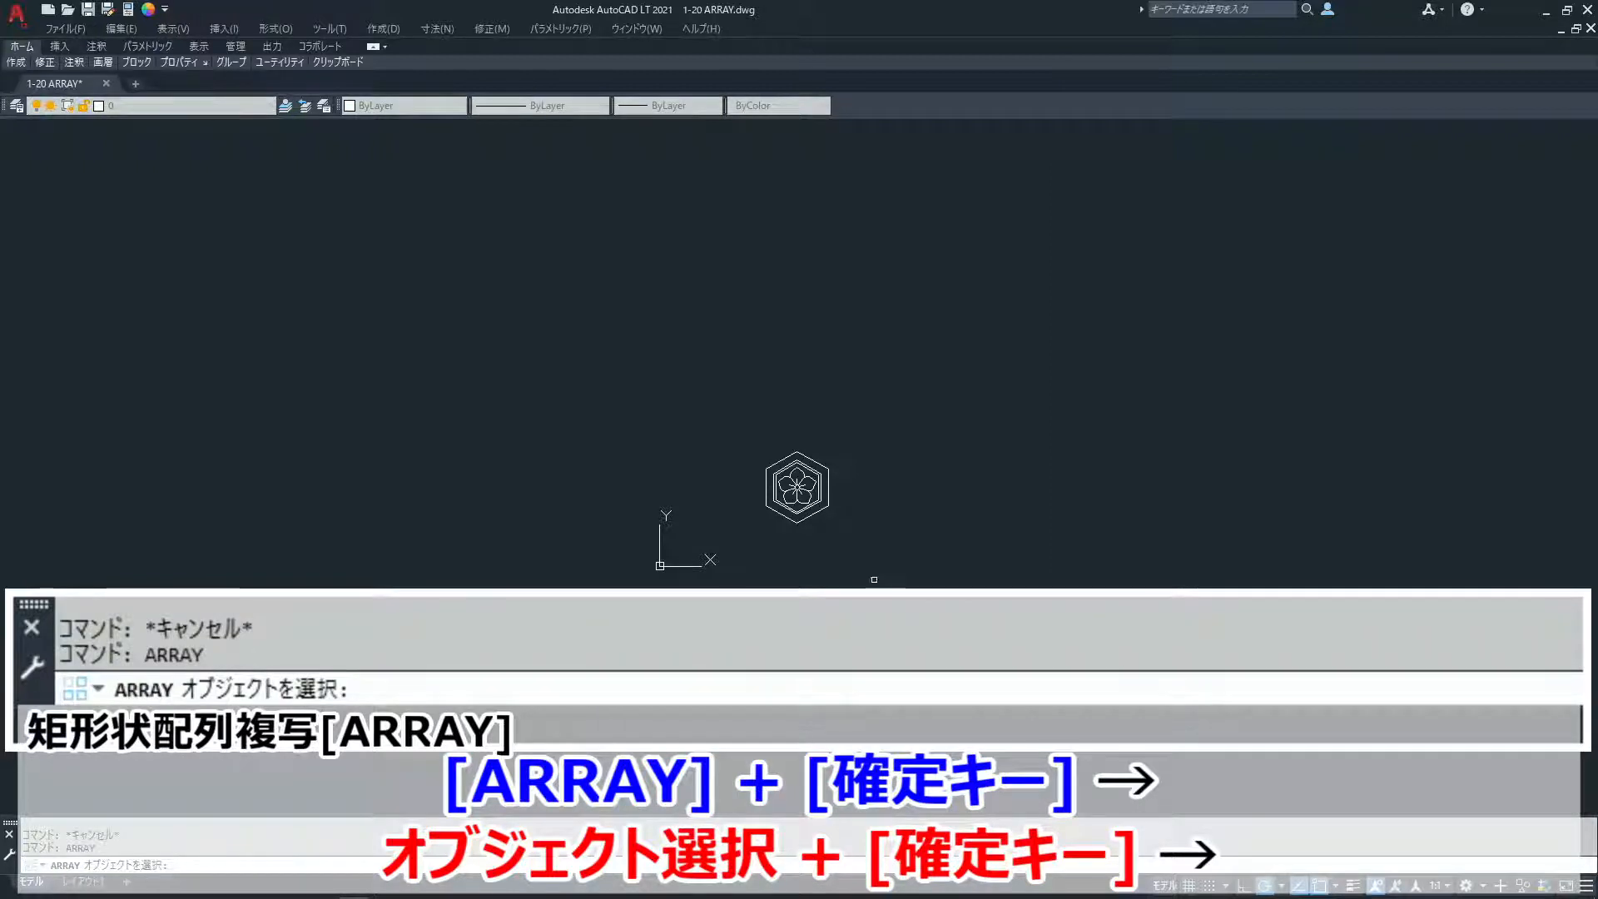
pyautogui.click(809, 502)
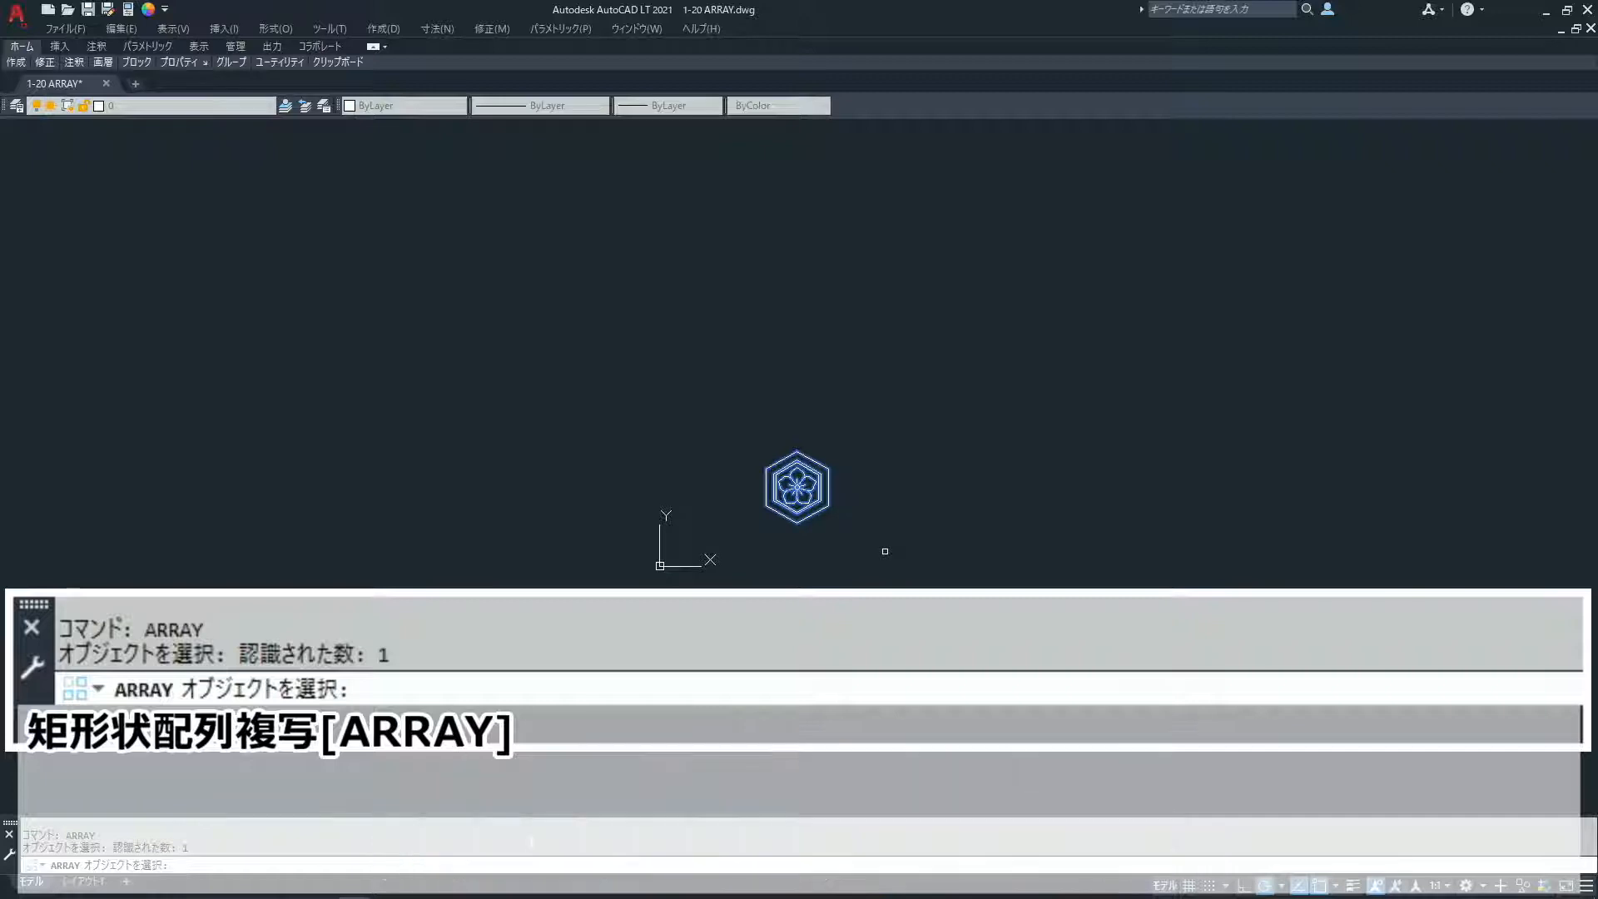
pyautogui.press('Return')
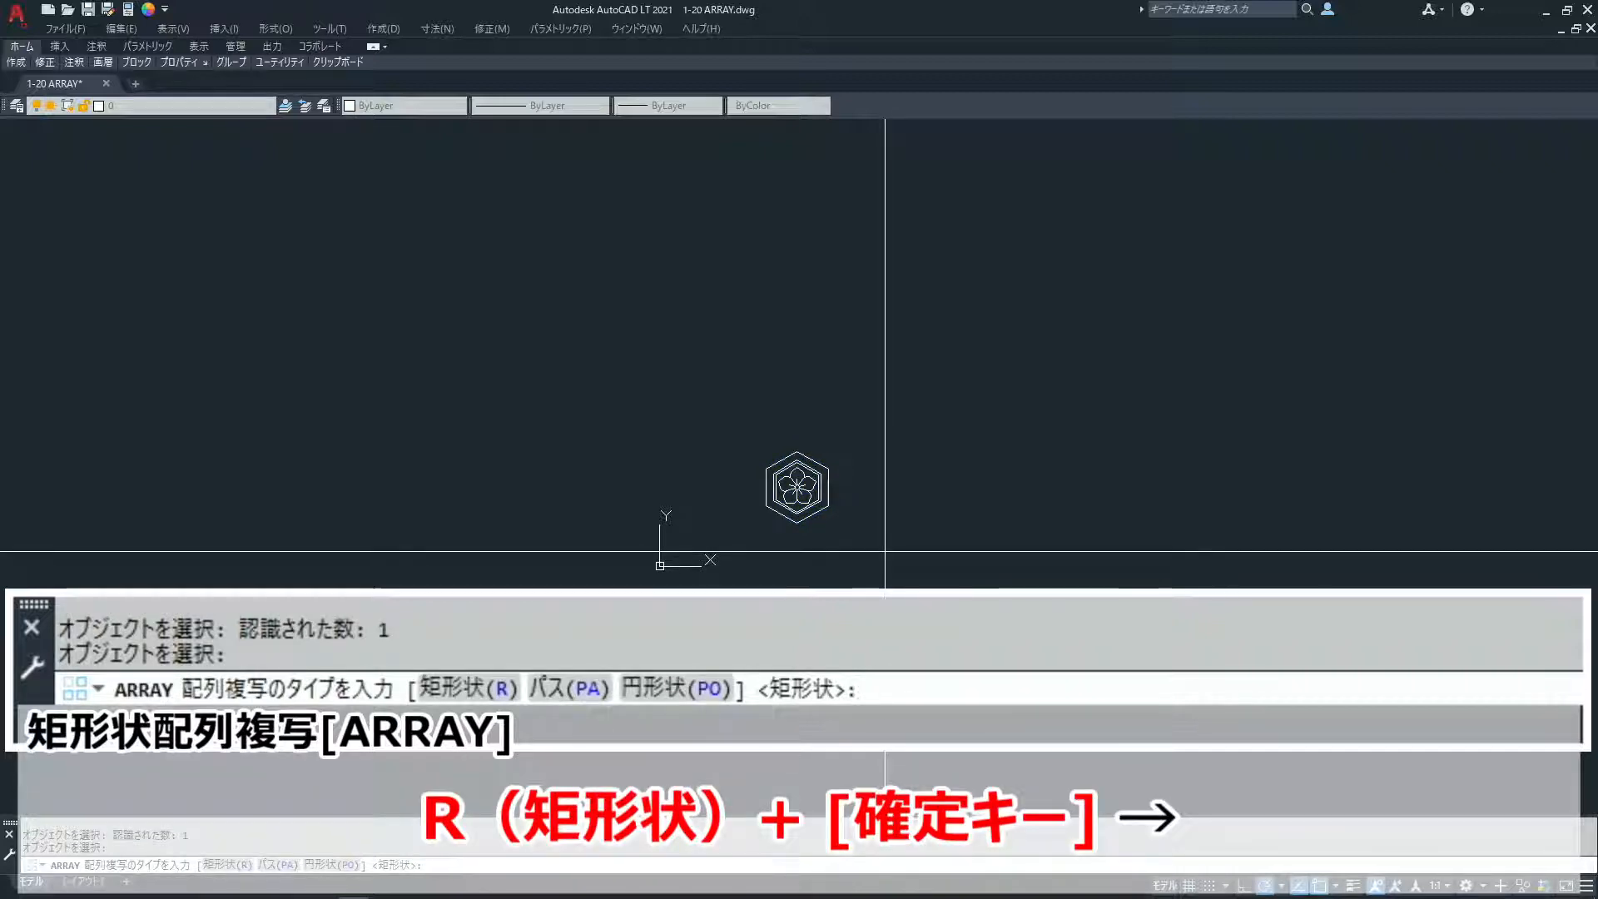
pyautogui.write('r')
pyautogui.press('Return')
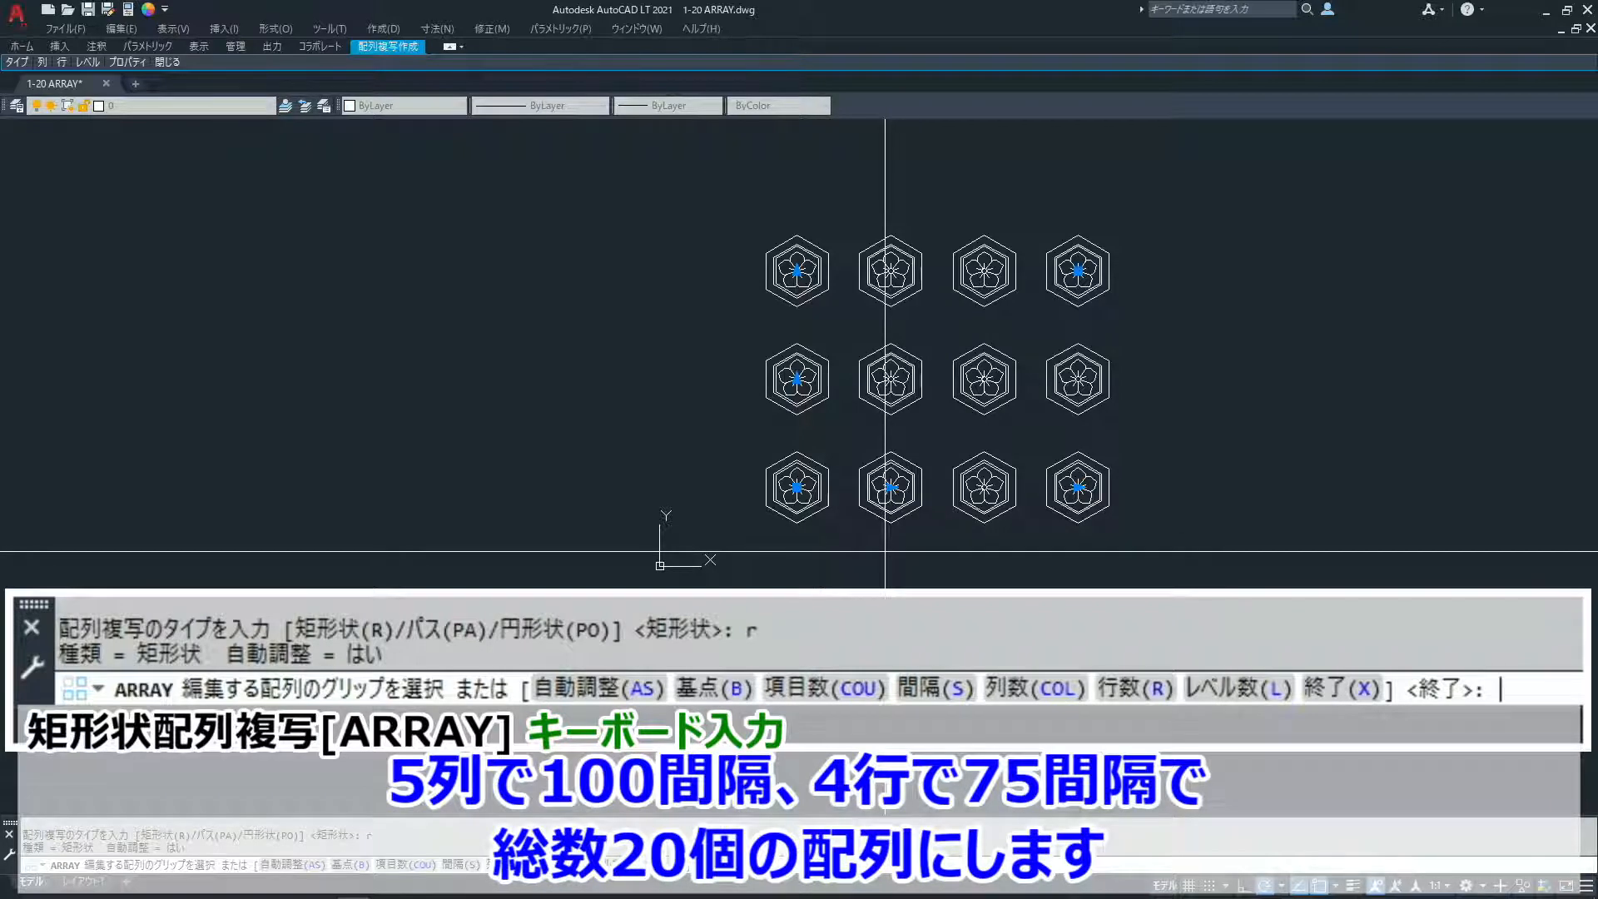
# - Set the array's item count to 5 columns and 4 rows
pyautogui.write('cou')
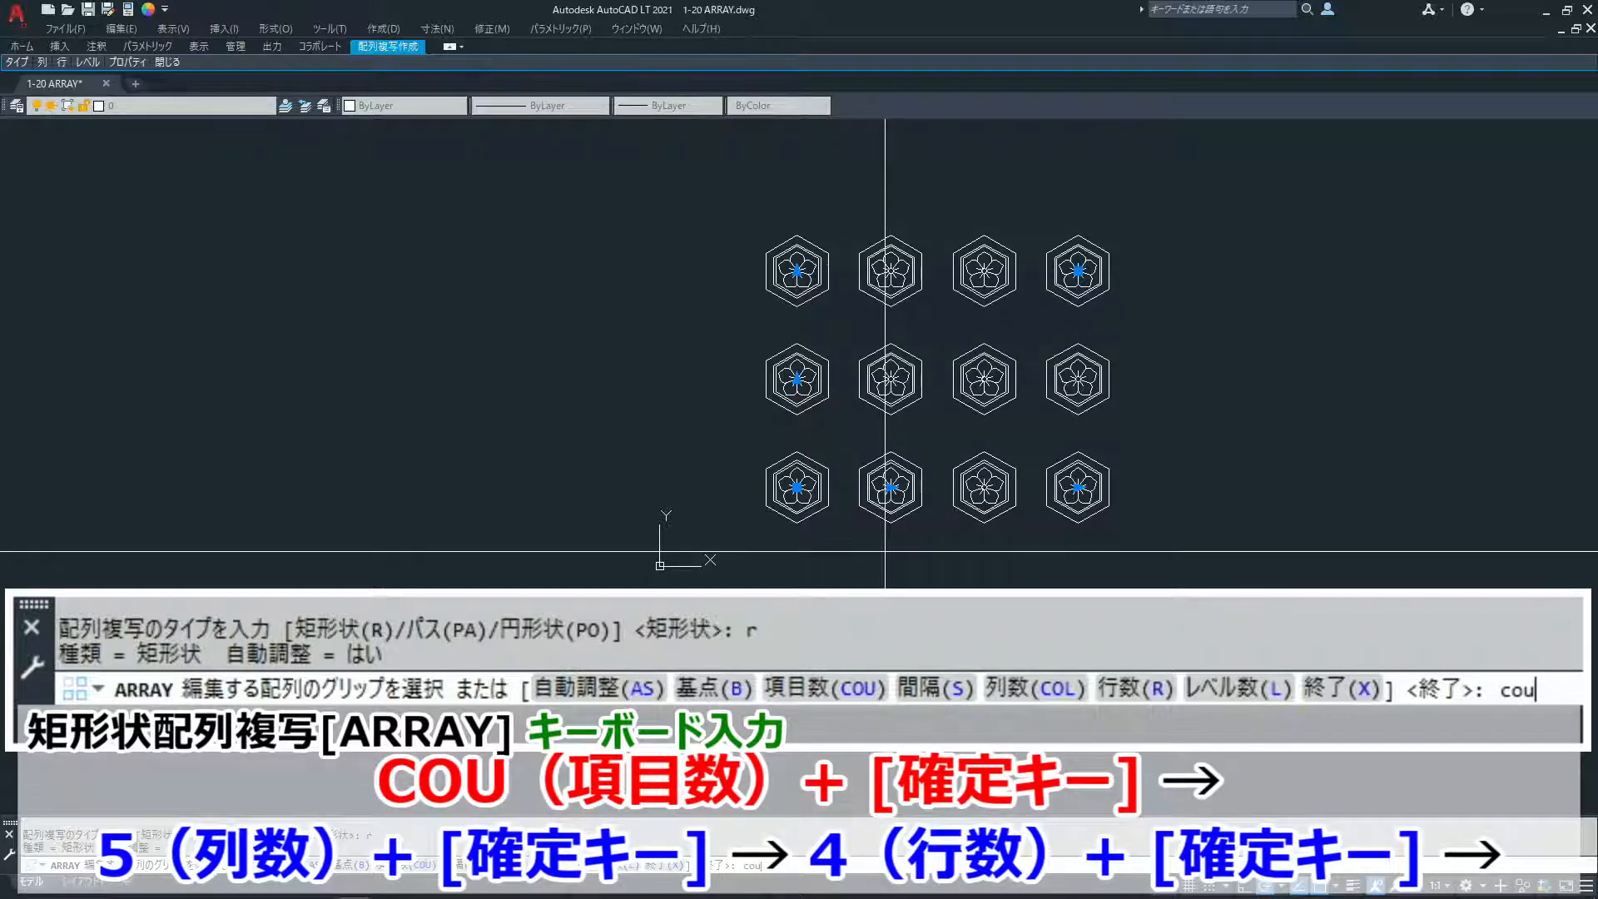
pyautogui.press('Return')
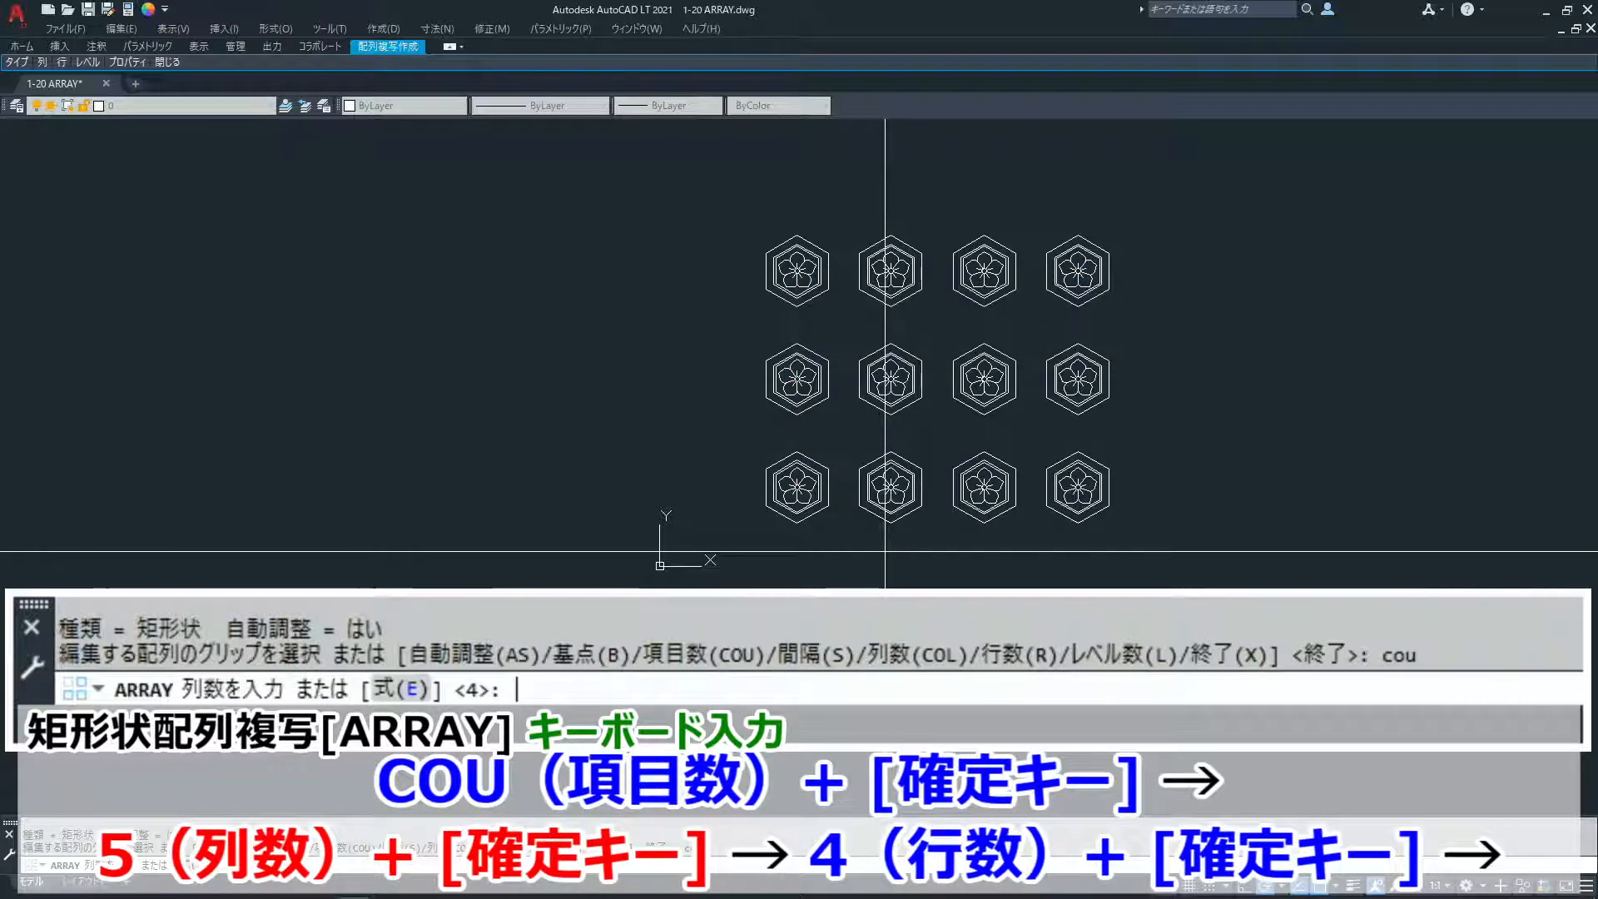
pyautogui.write('5')
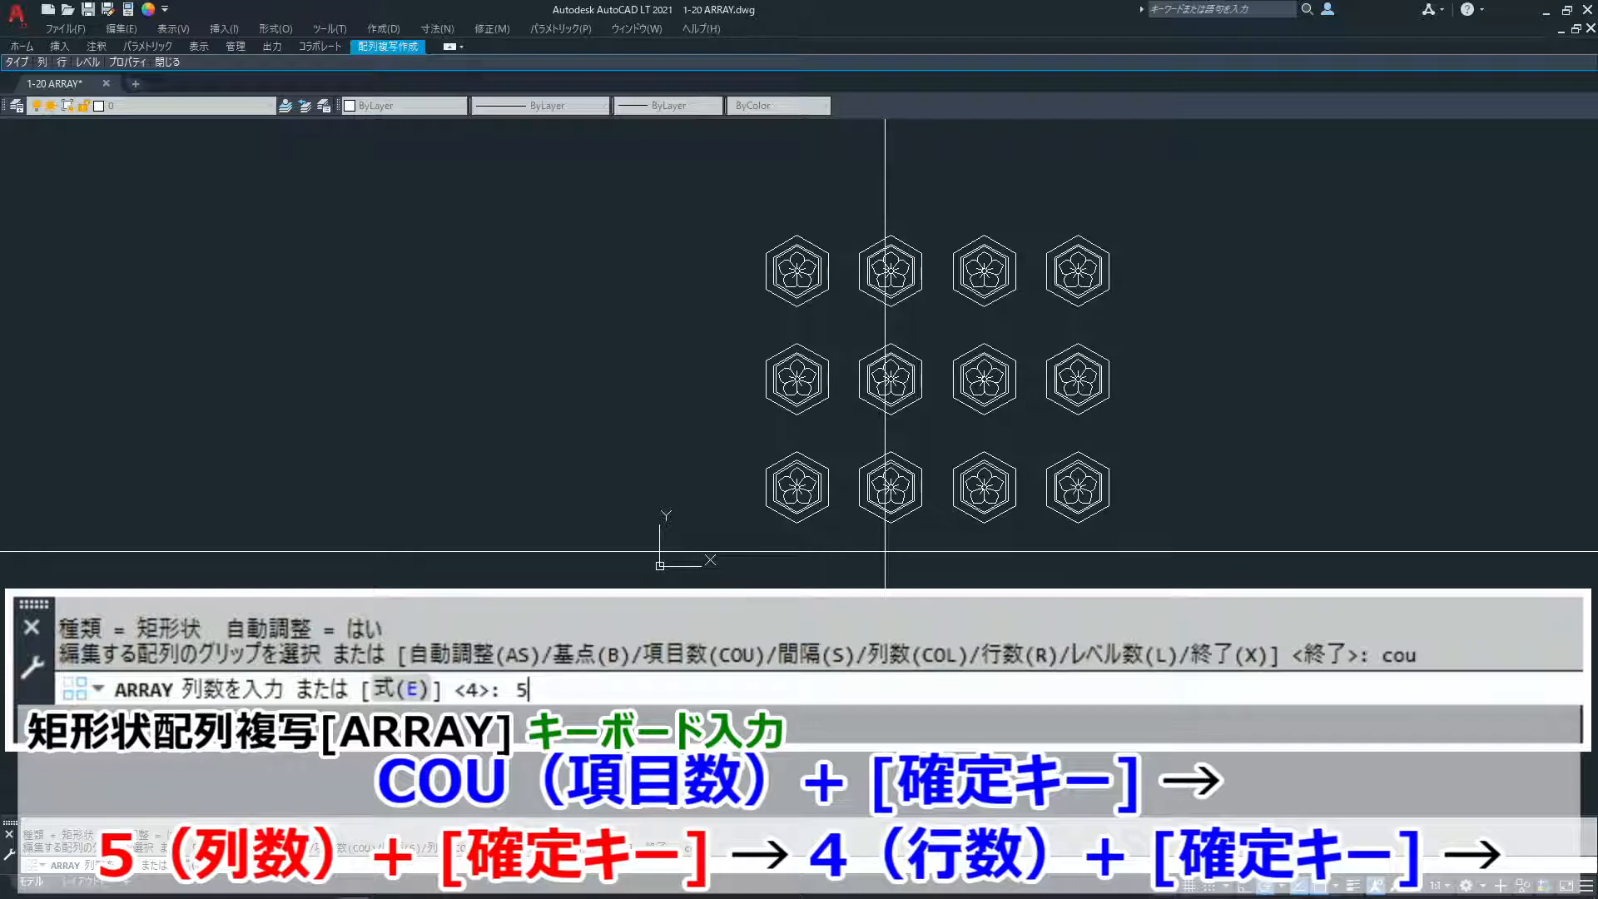
pyautogui.press('Return')
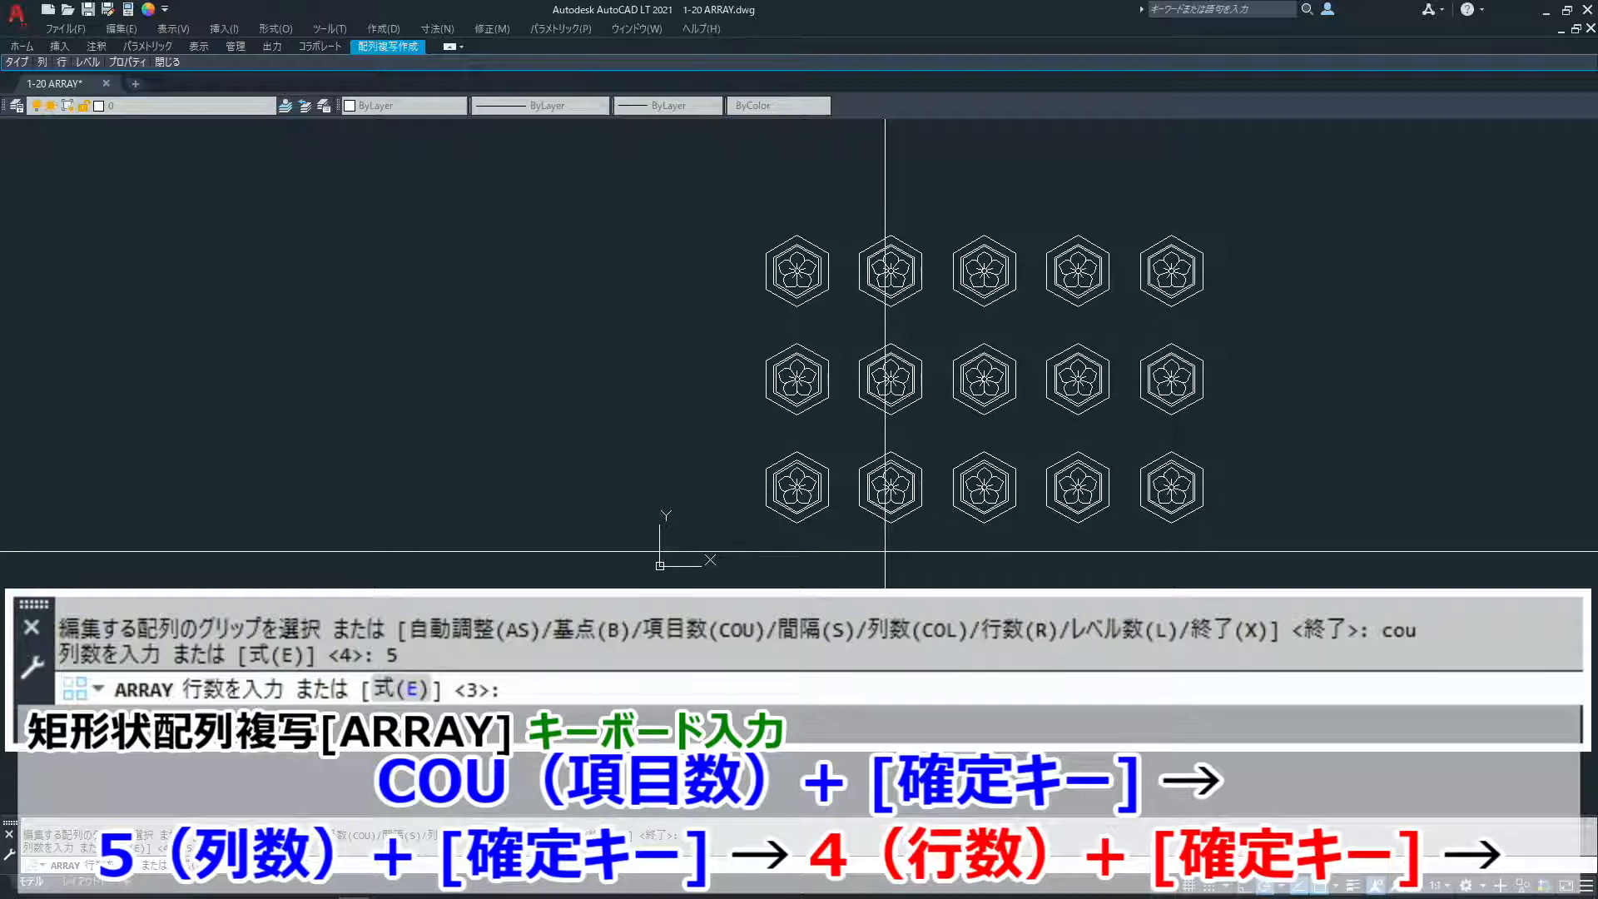
pyautogui.write('4')
pyautogui.press('Return')
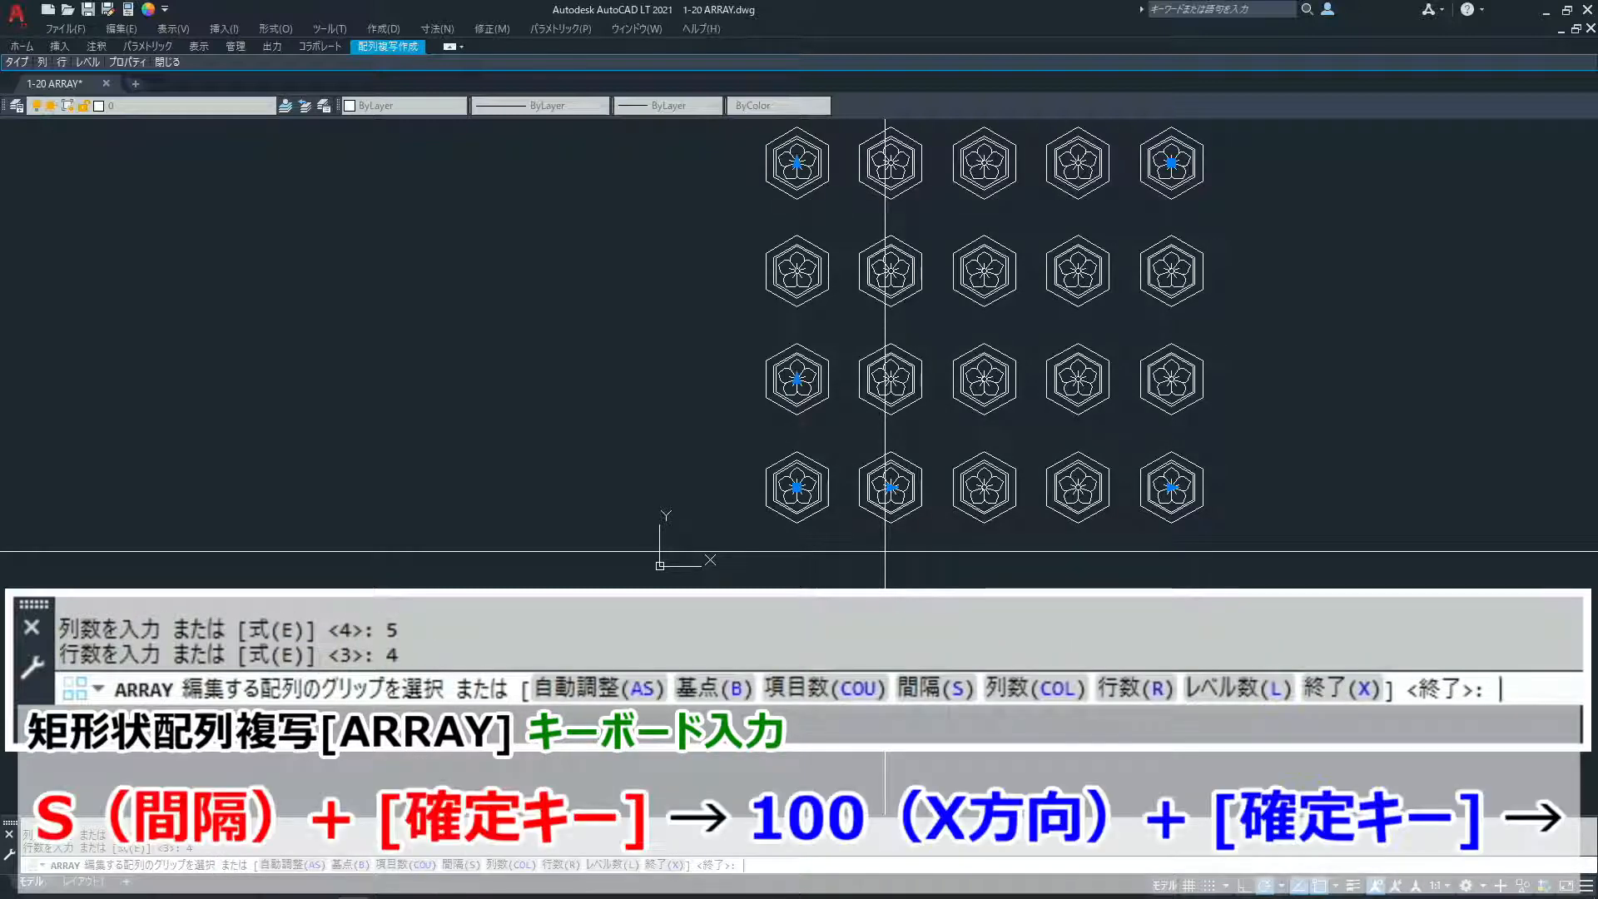
# - Set the array spacing to 100 in X and 75 in Y, and finish the array
pyautogui.moveTo(1053, 427); pyautogui.dragTo(1038, 476, button='middle')
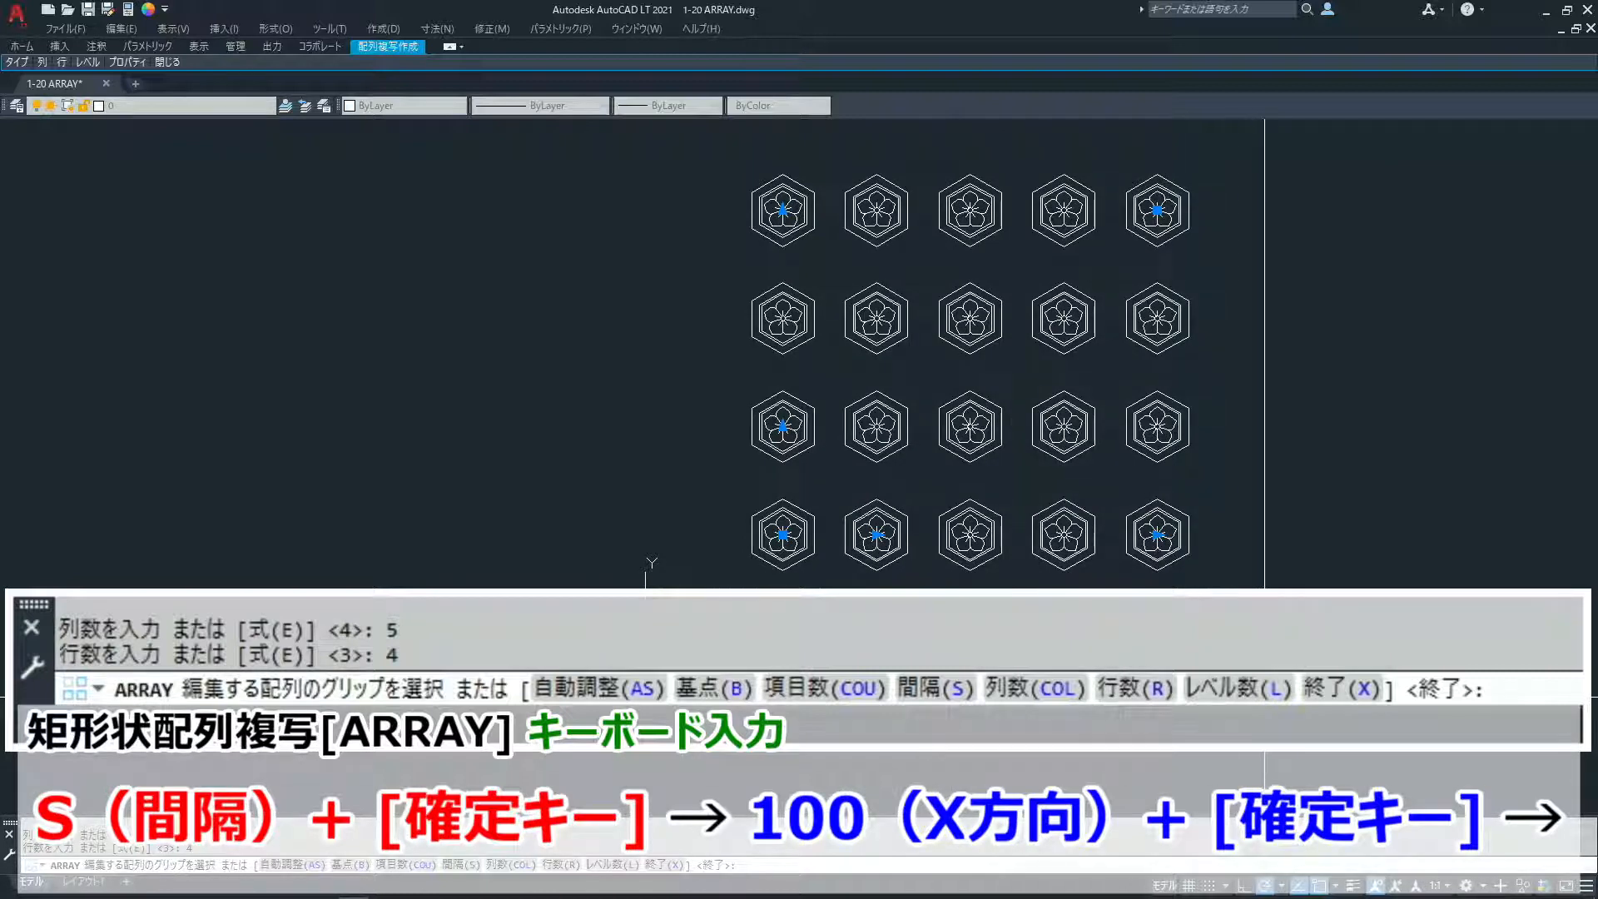
pyautogui.write('s')
pyautogui.press('Return')
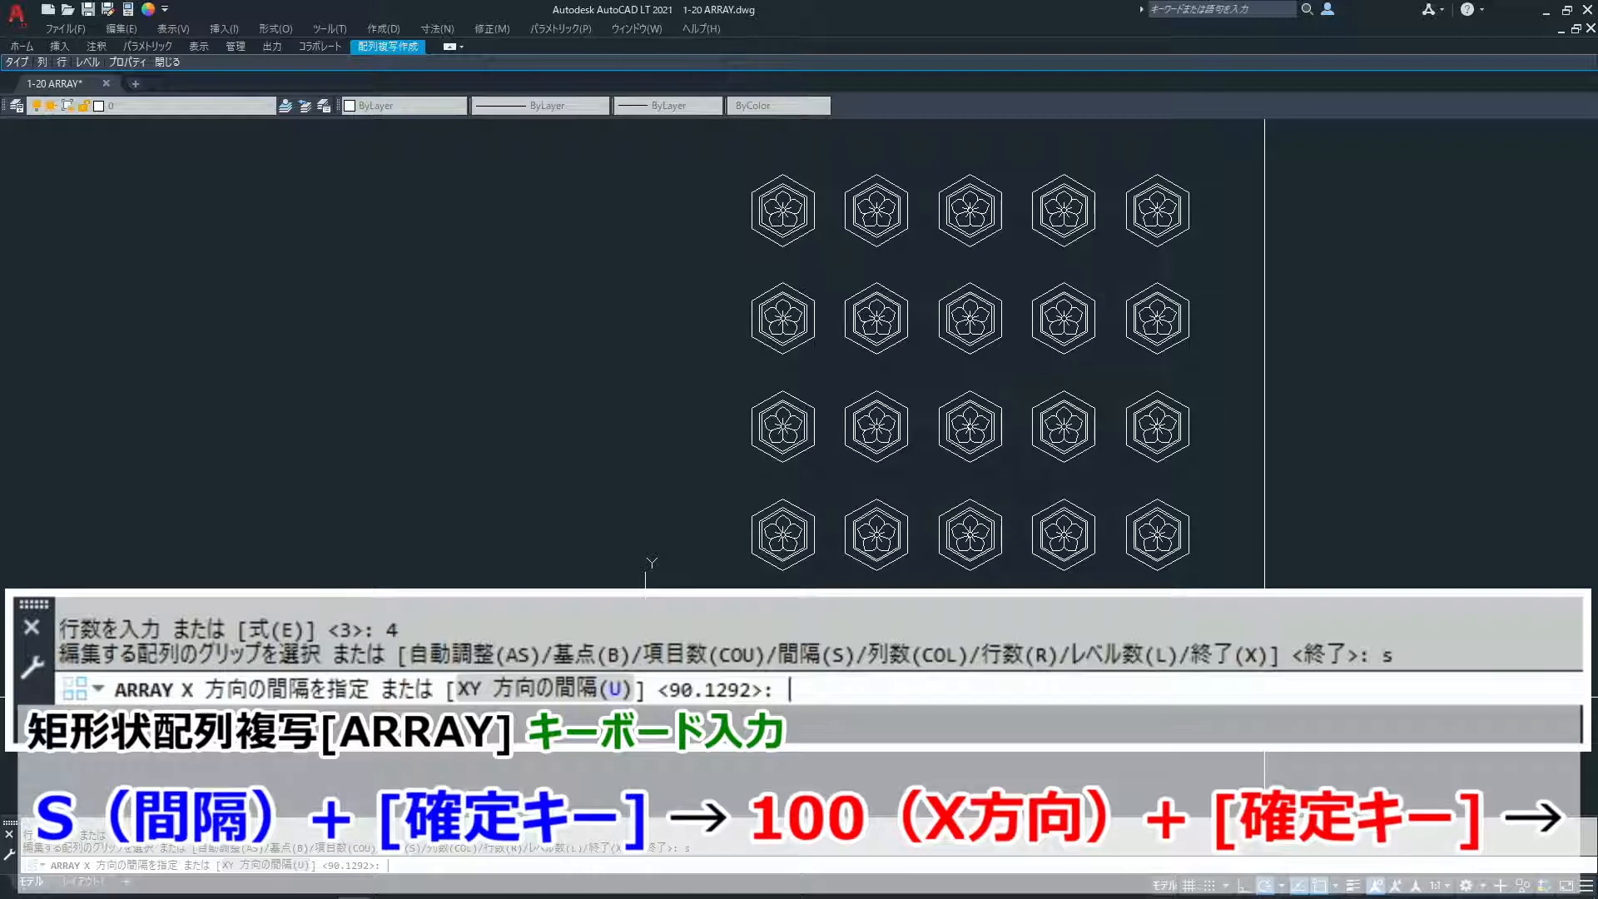
pyautogui.write('100')
pyautogui.press('Return')
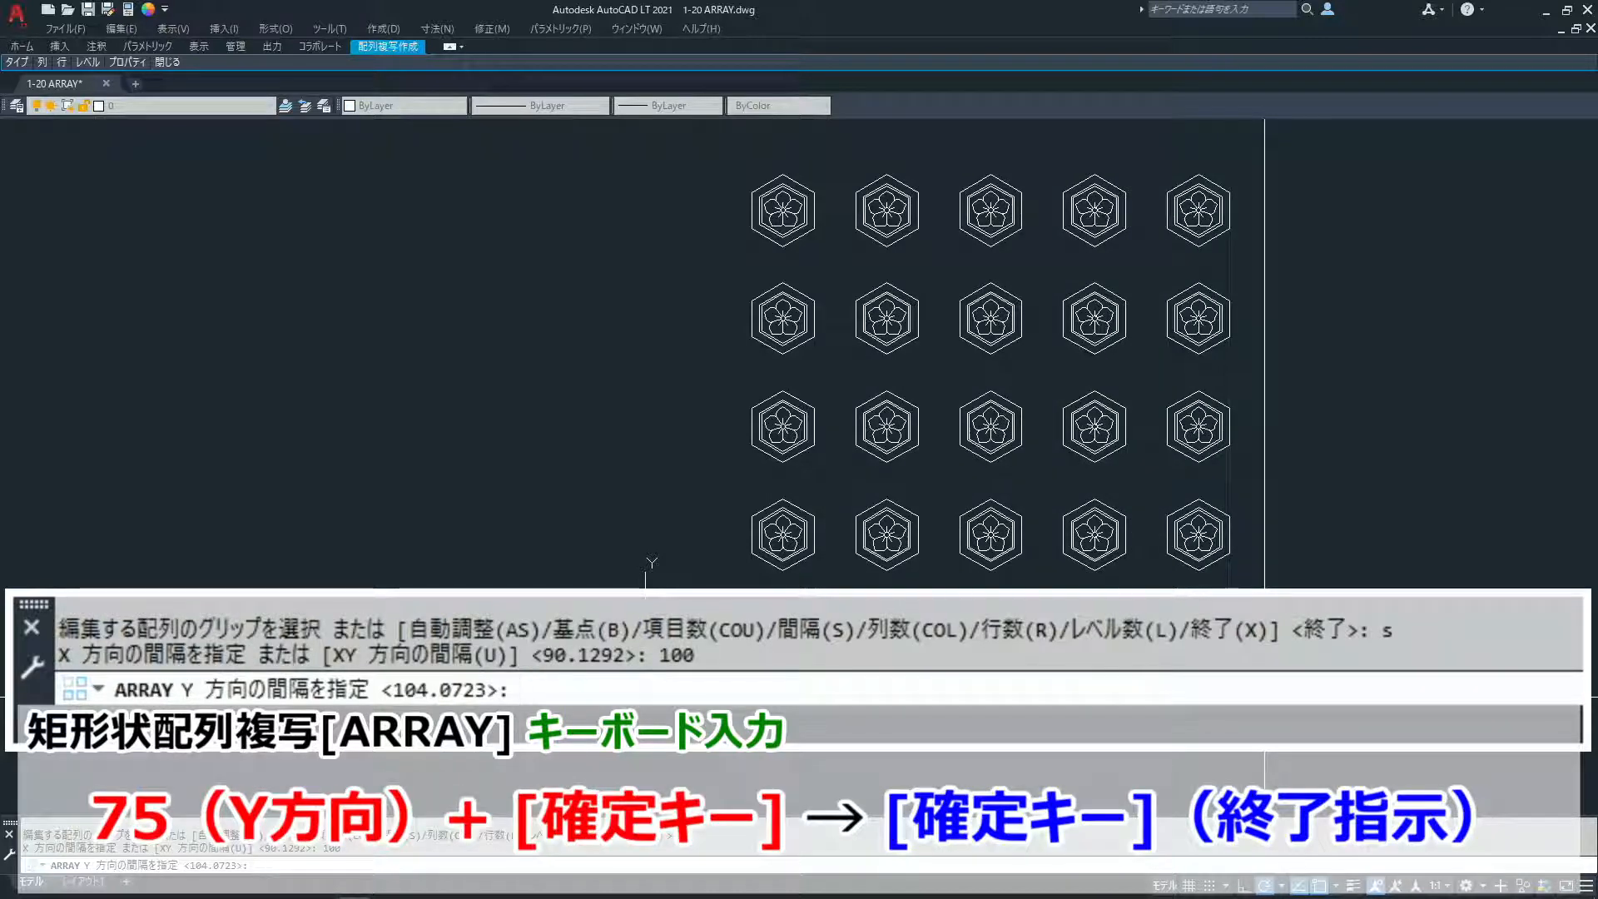
pyautogui.write('75')
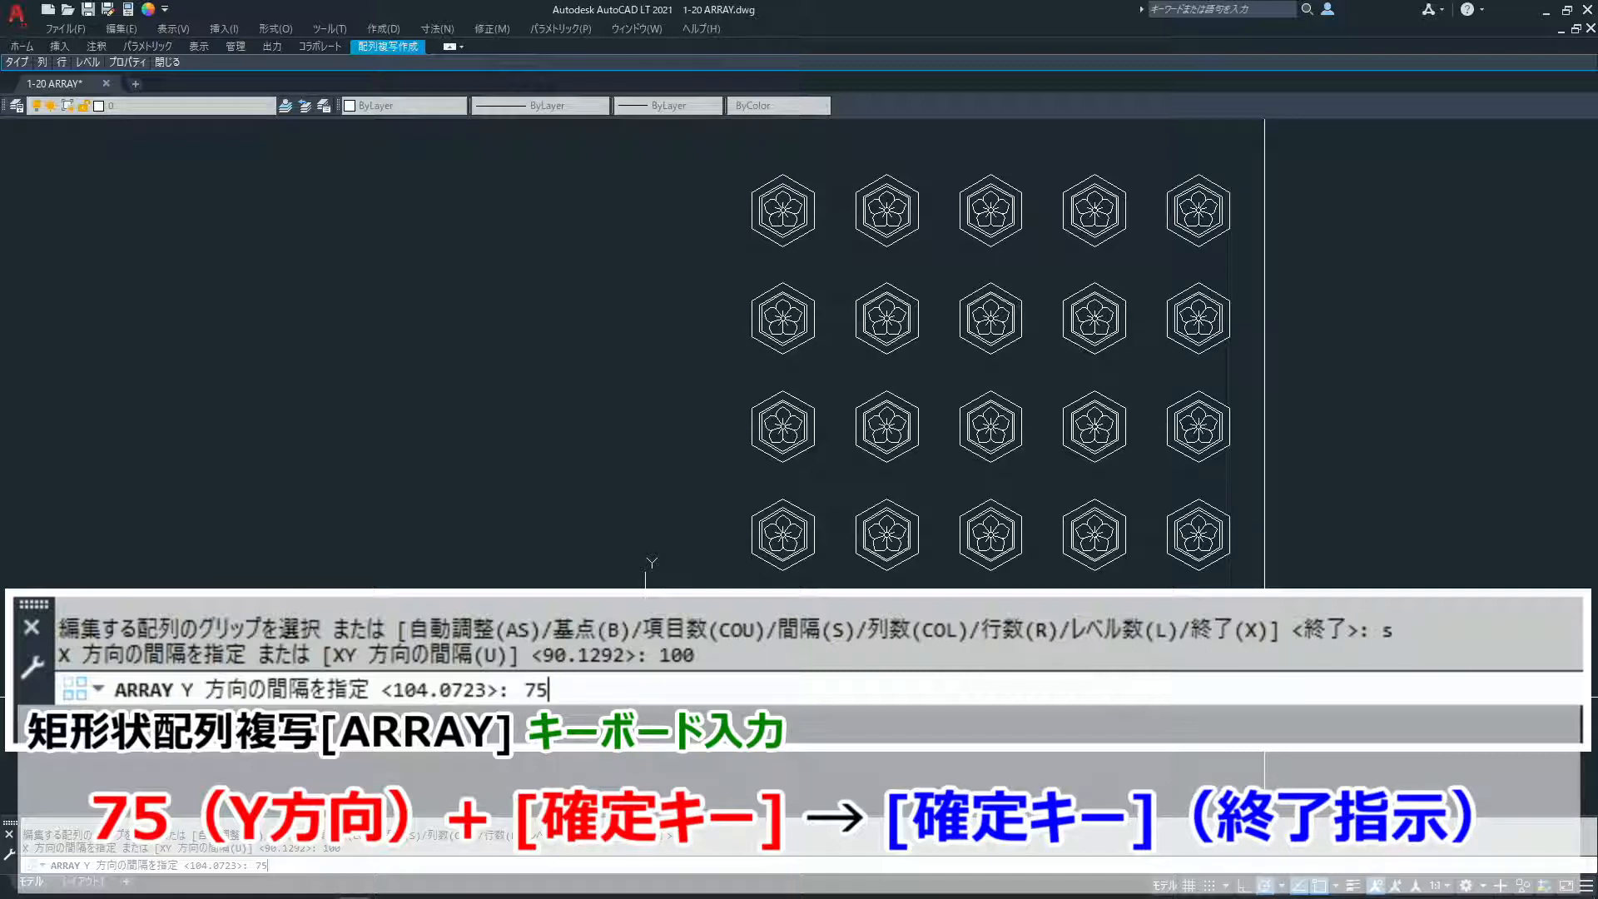
pyautogui.press('Return')
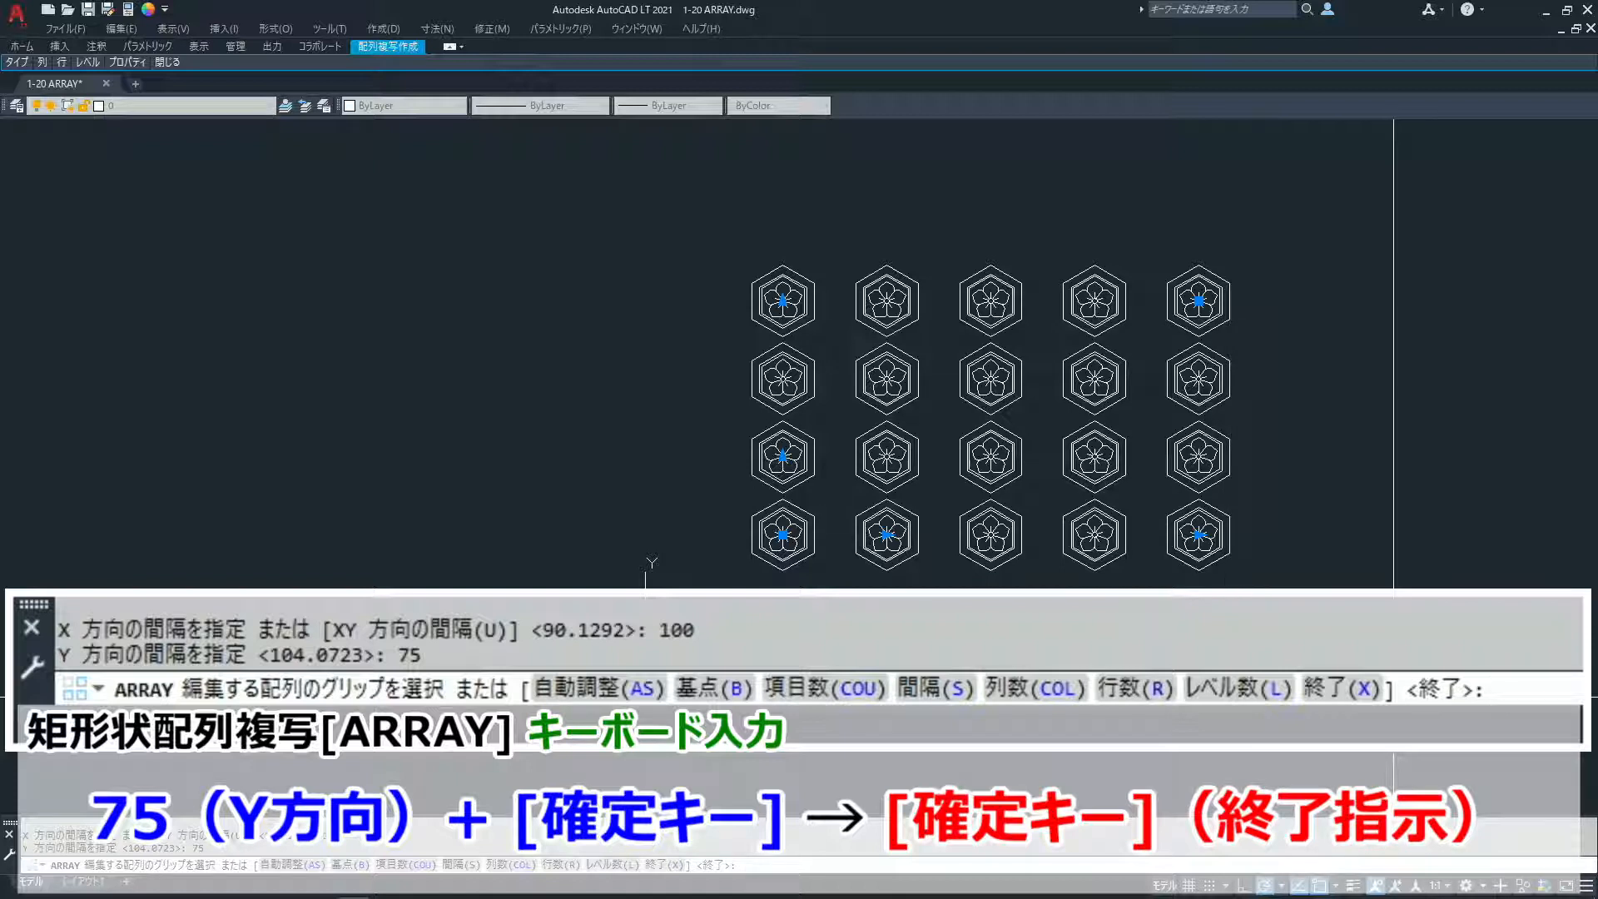
pyautogui.press('Return')
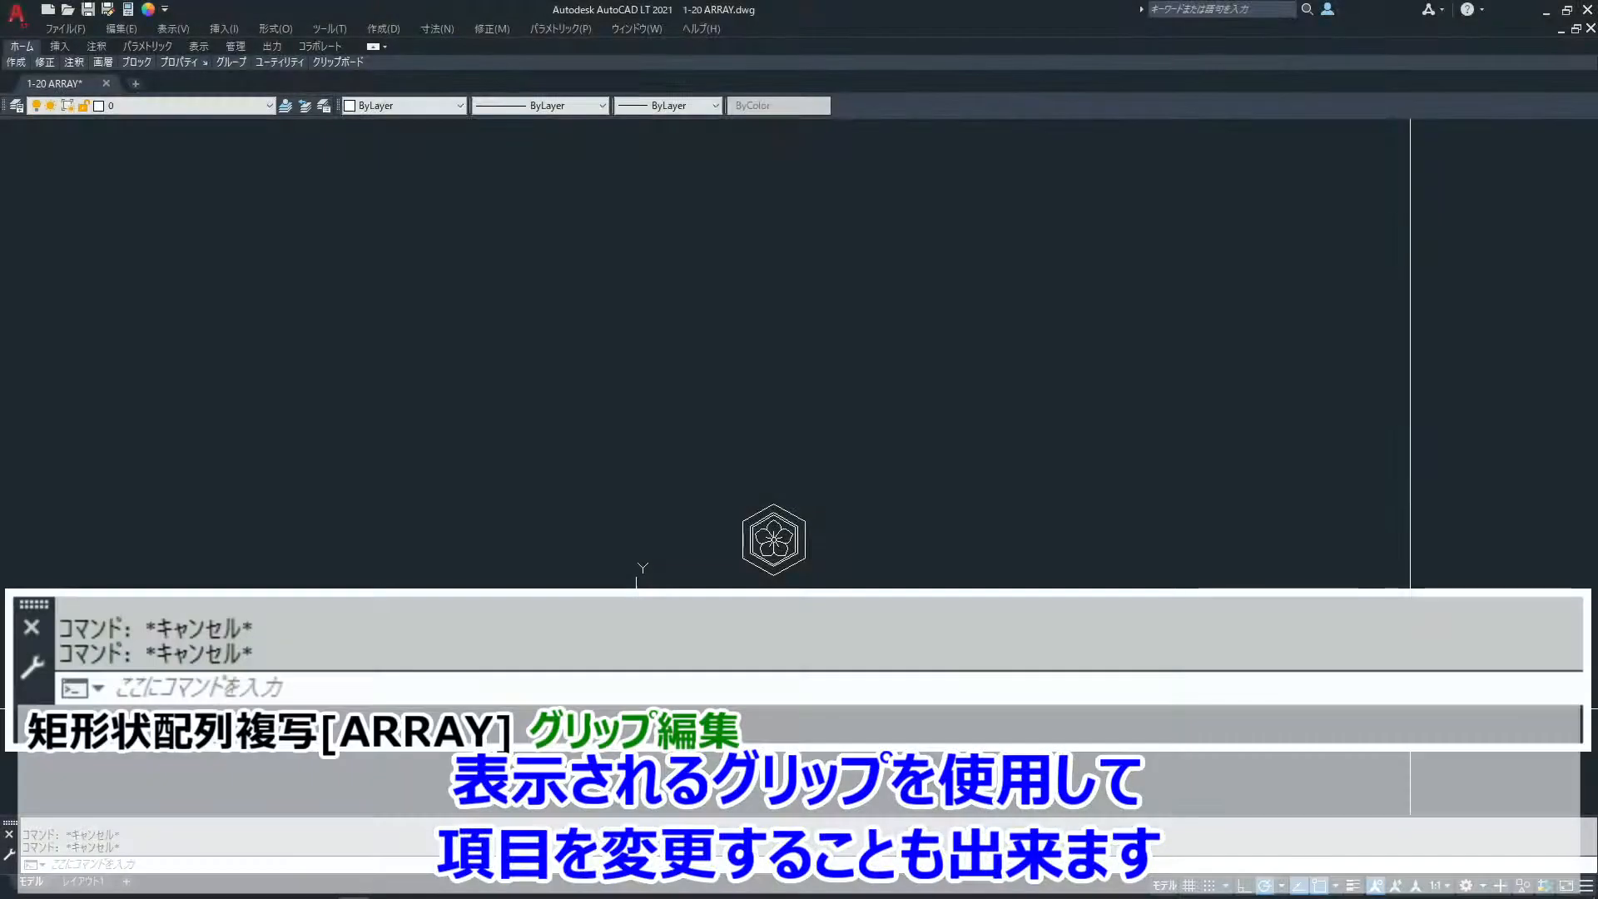
# - Run ARRAY again on the single hexagonal flower emblem, choosing the rectangular type
pyautogui.write('a')
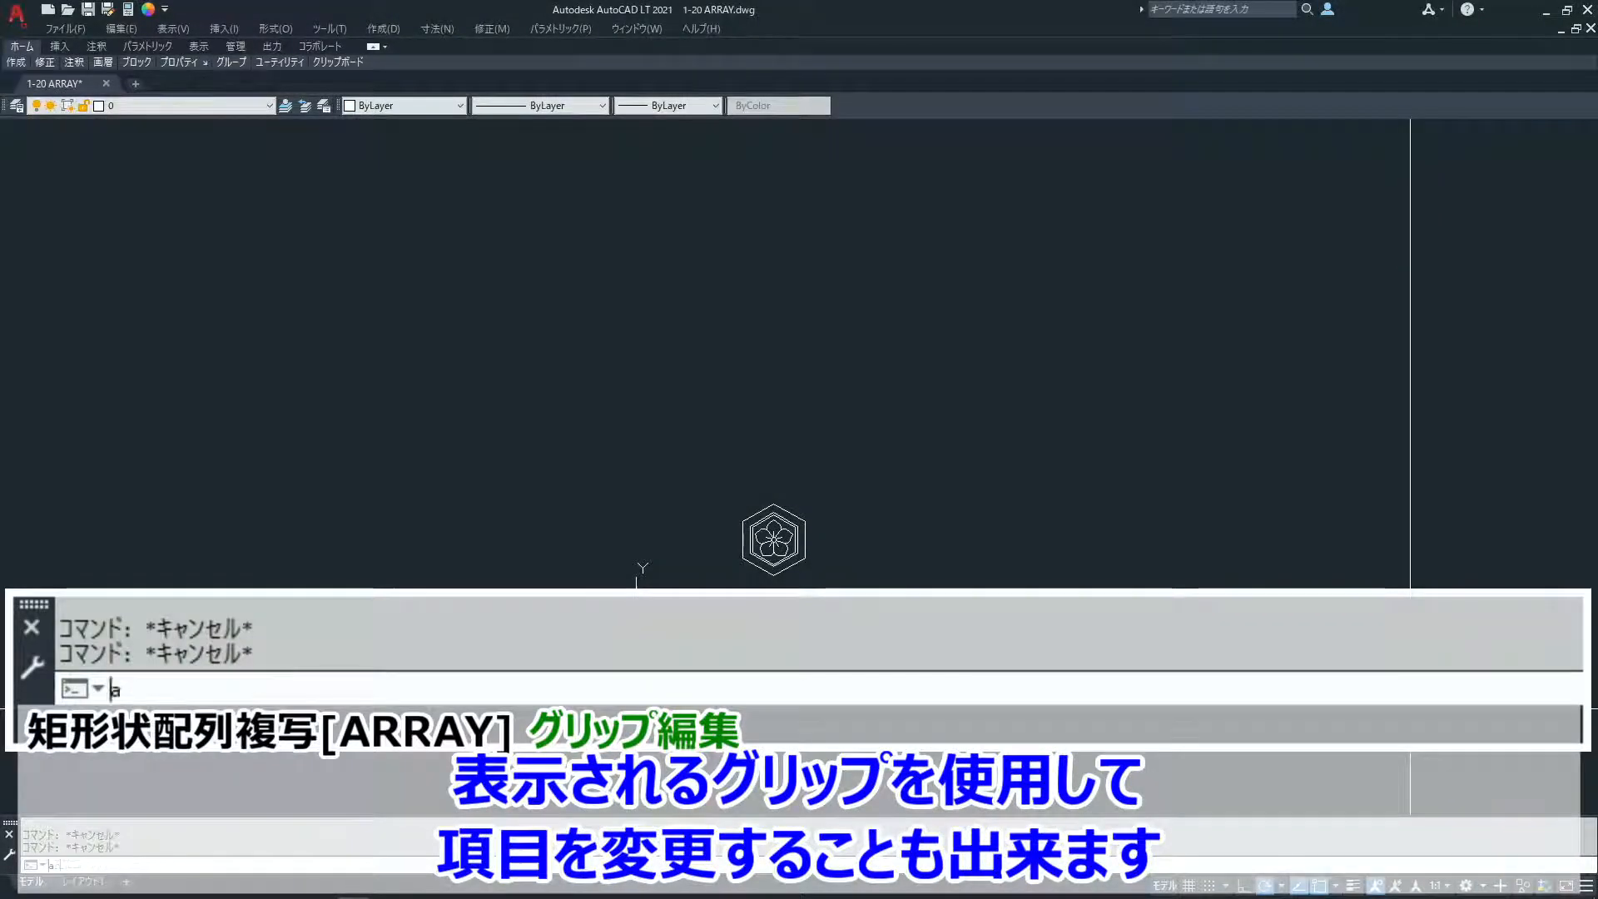
pyautogui.write('rray')
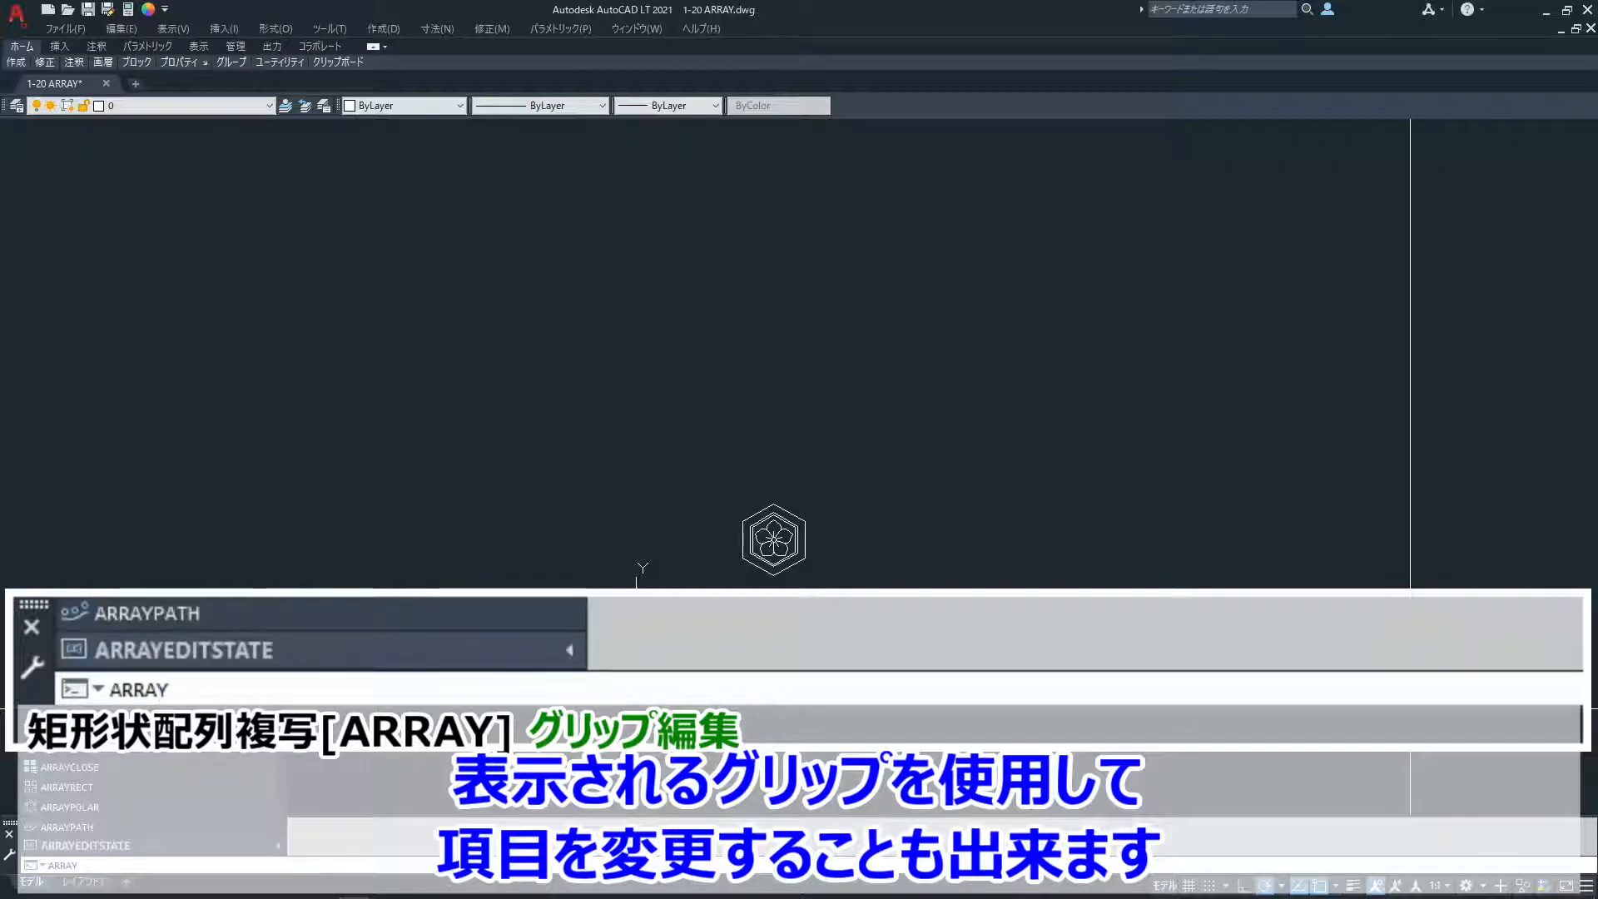
pyautogui.press('Return')
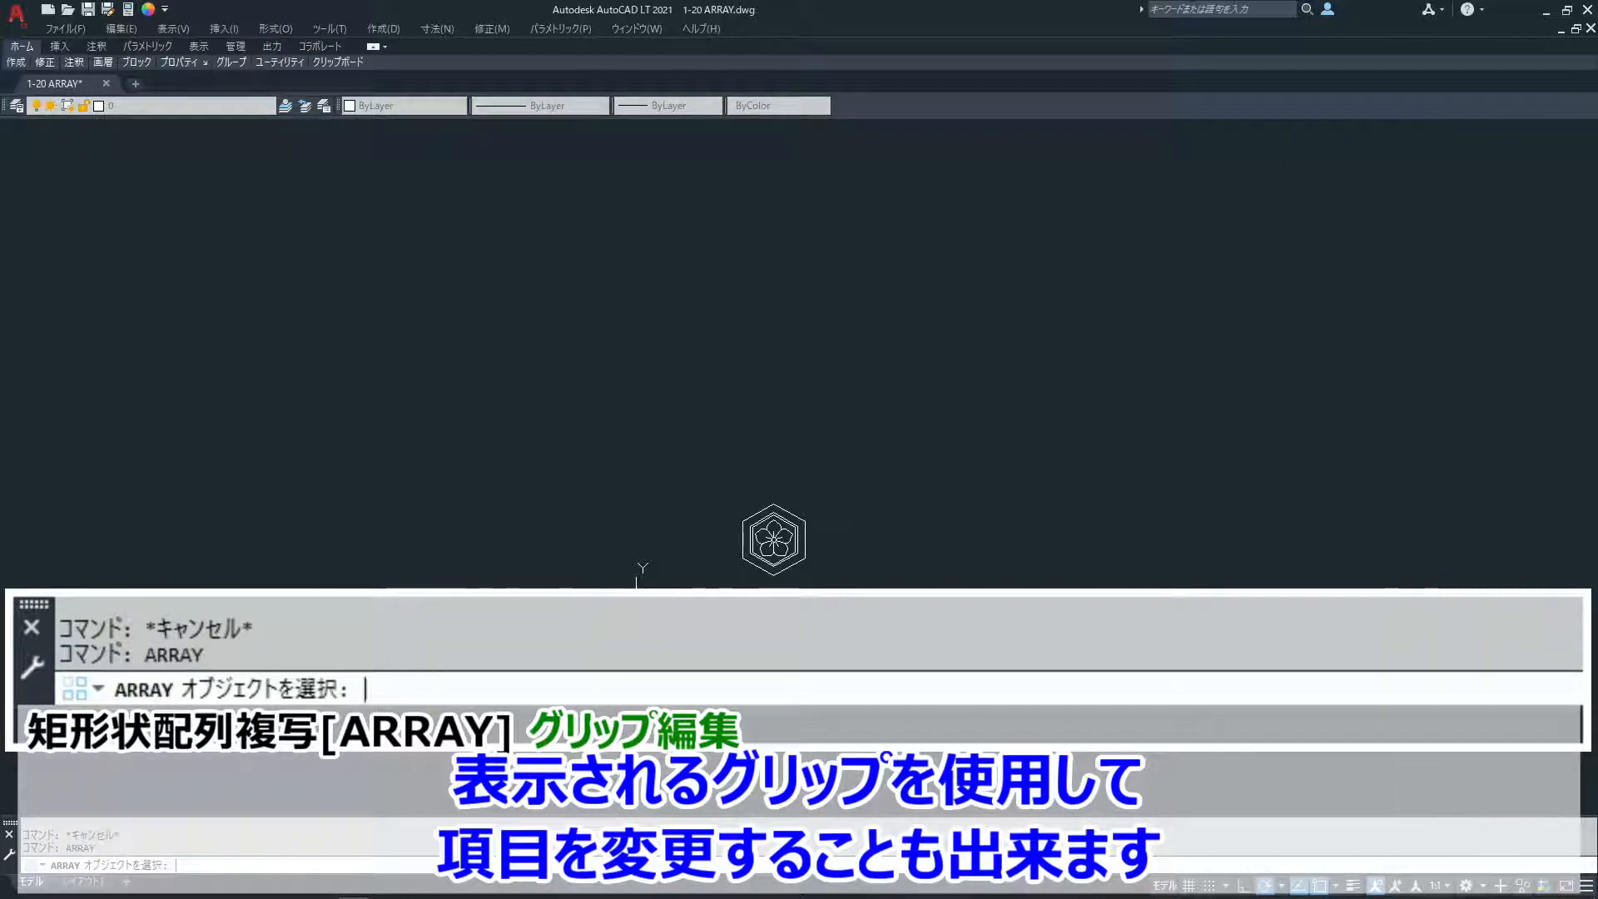
pyautogui.click(774, 575)
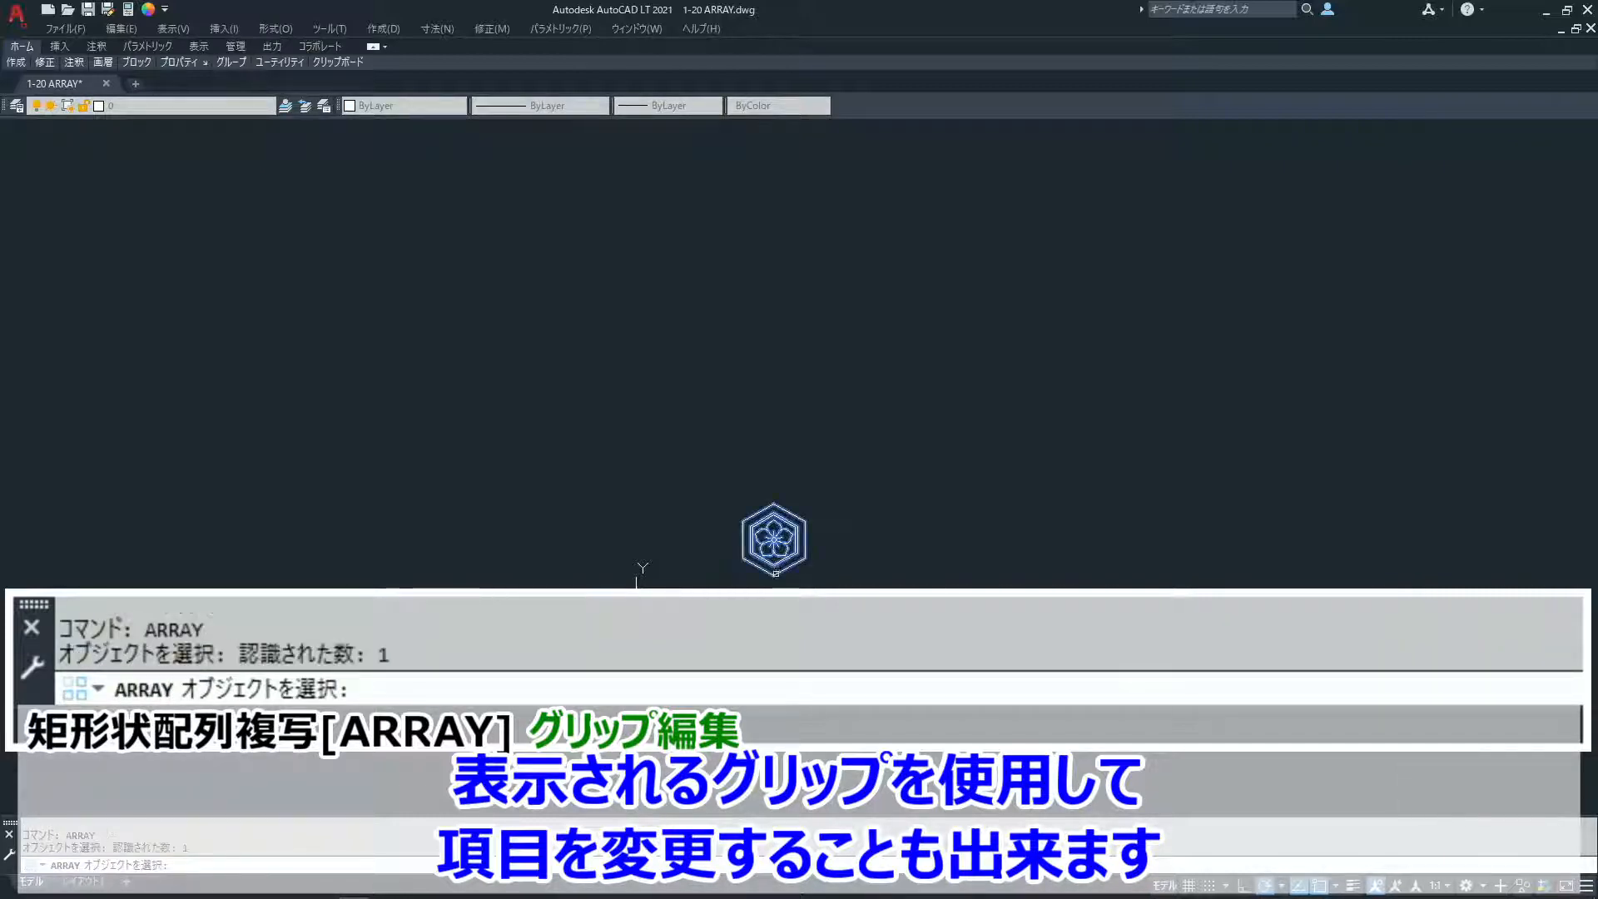
pyautogui.press('Return')
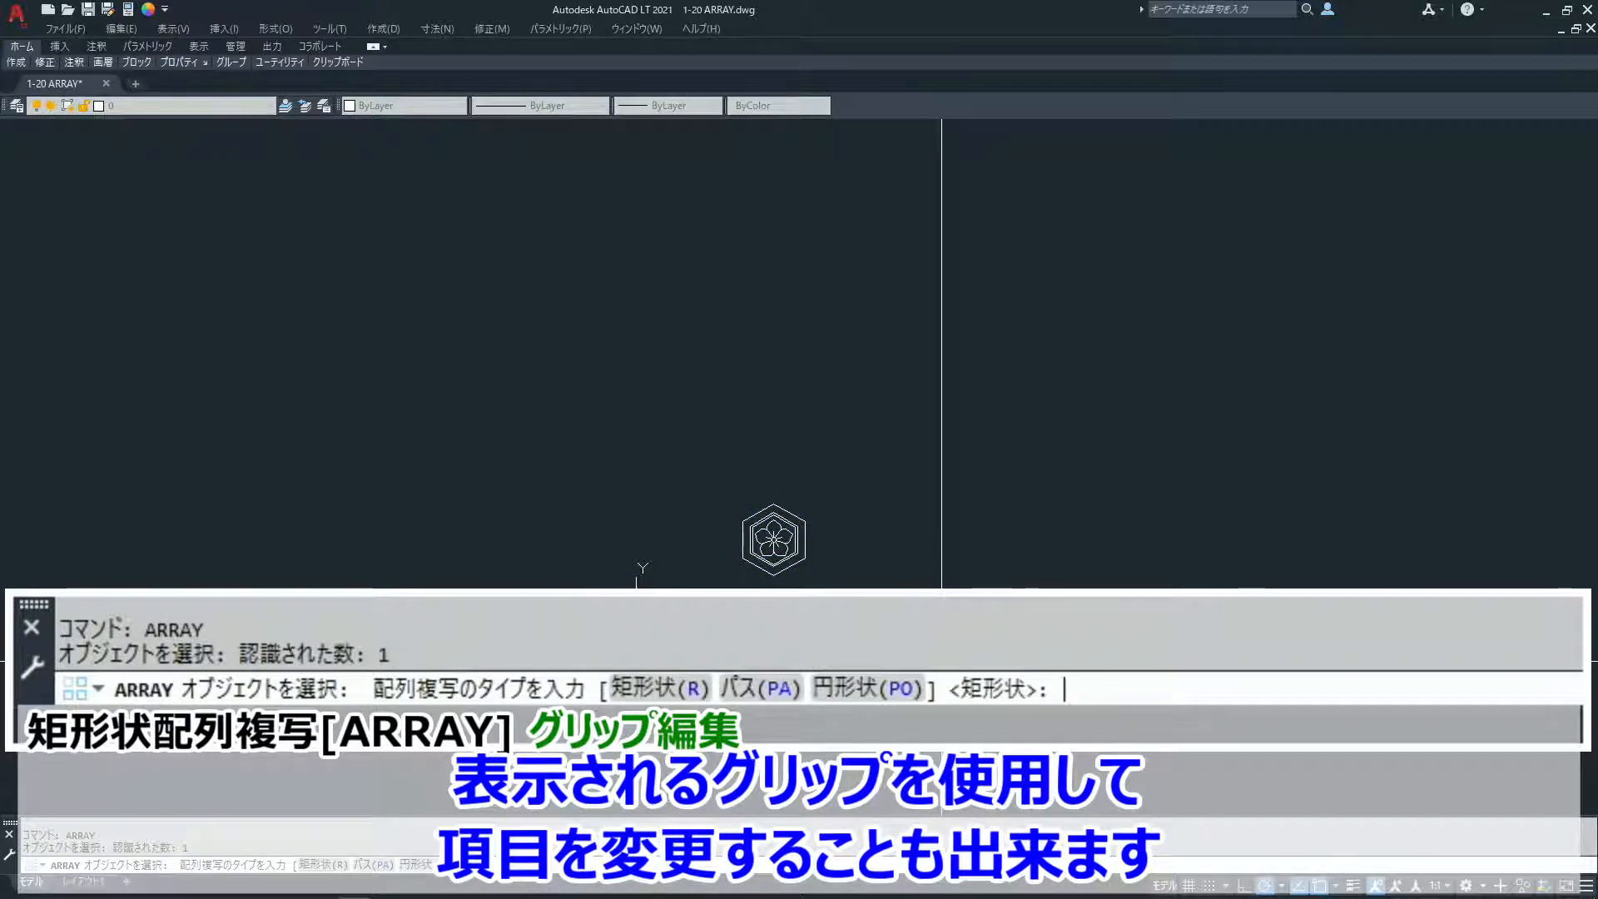
pyautogui.write('r')
pyautogui.press('Return')
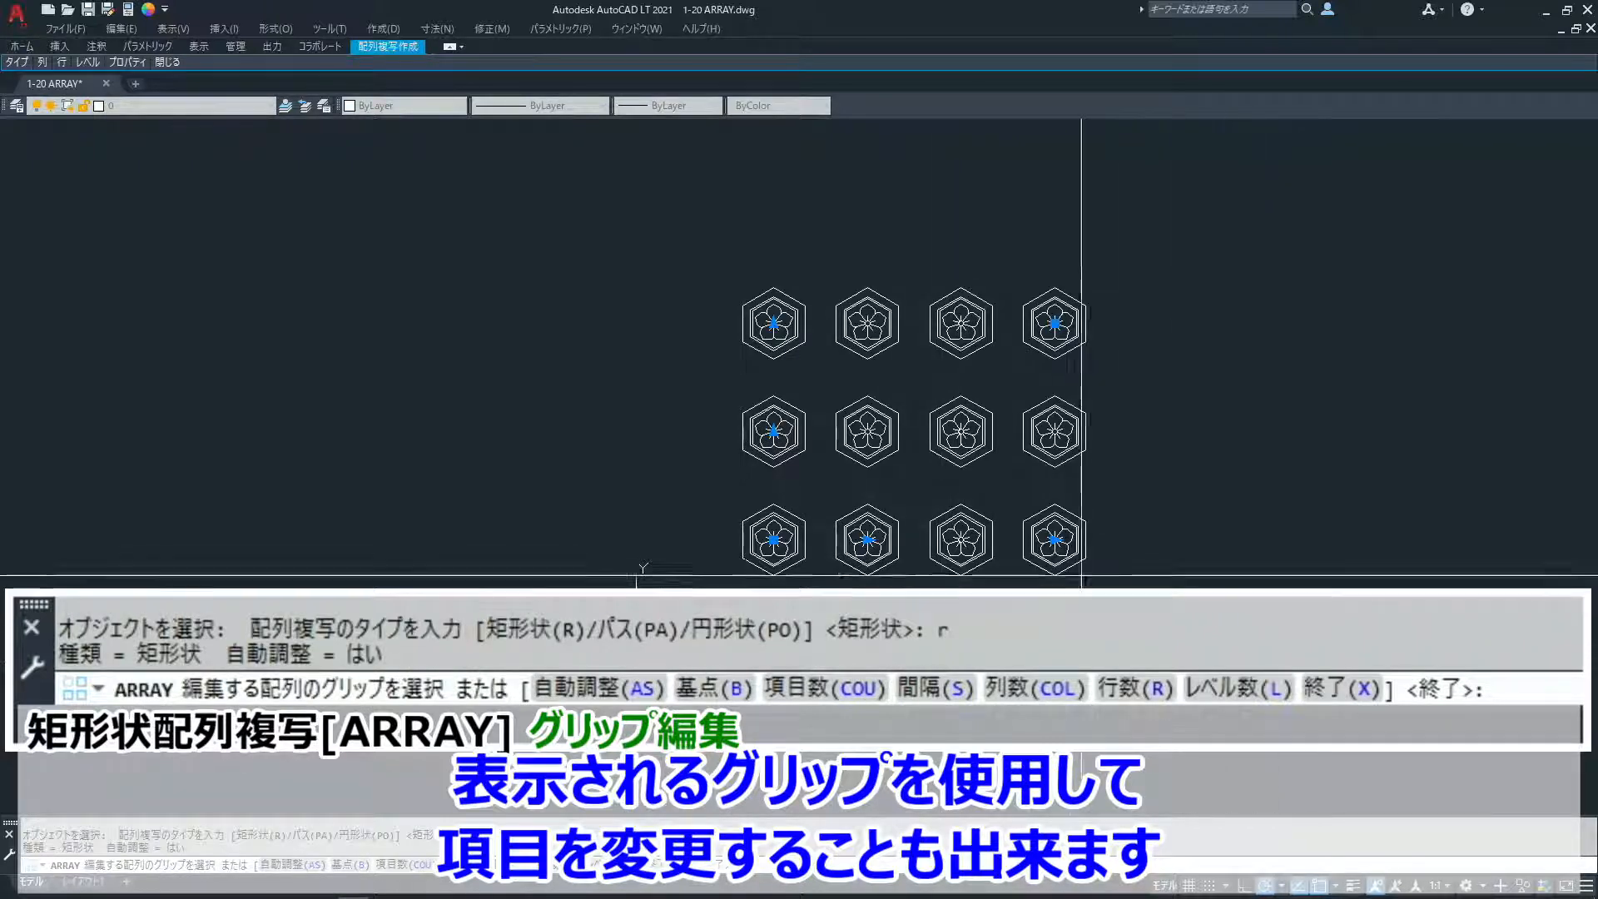
# - Extend the emblem array to 5 columns and 4 rows using its column-count and row-count grips
pyautogui.click(1054, 539)
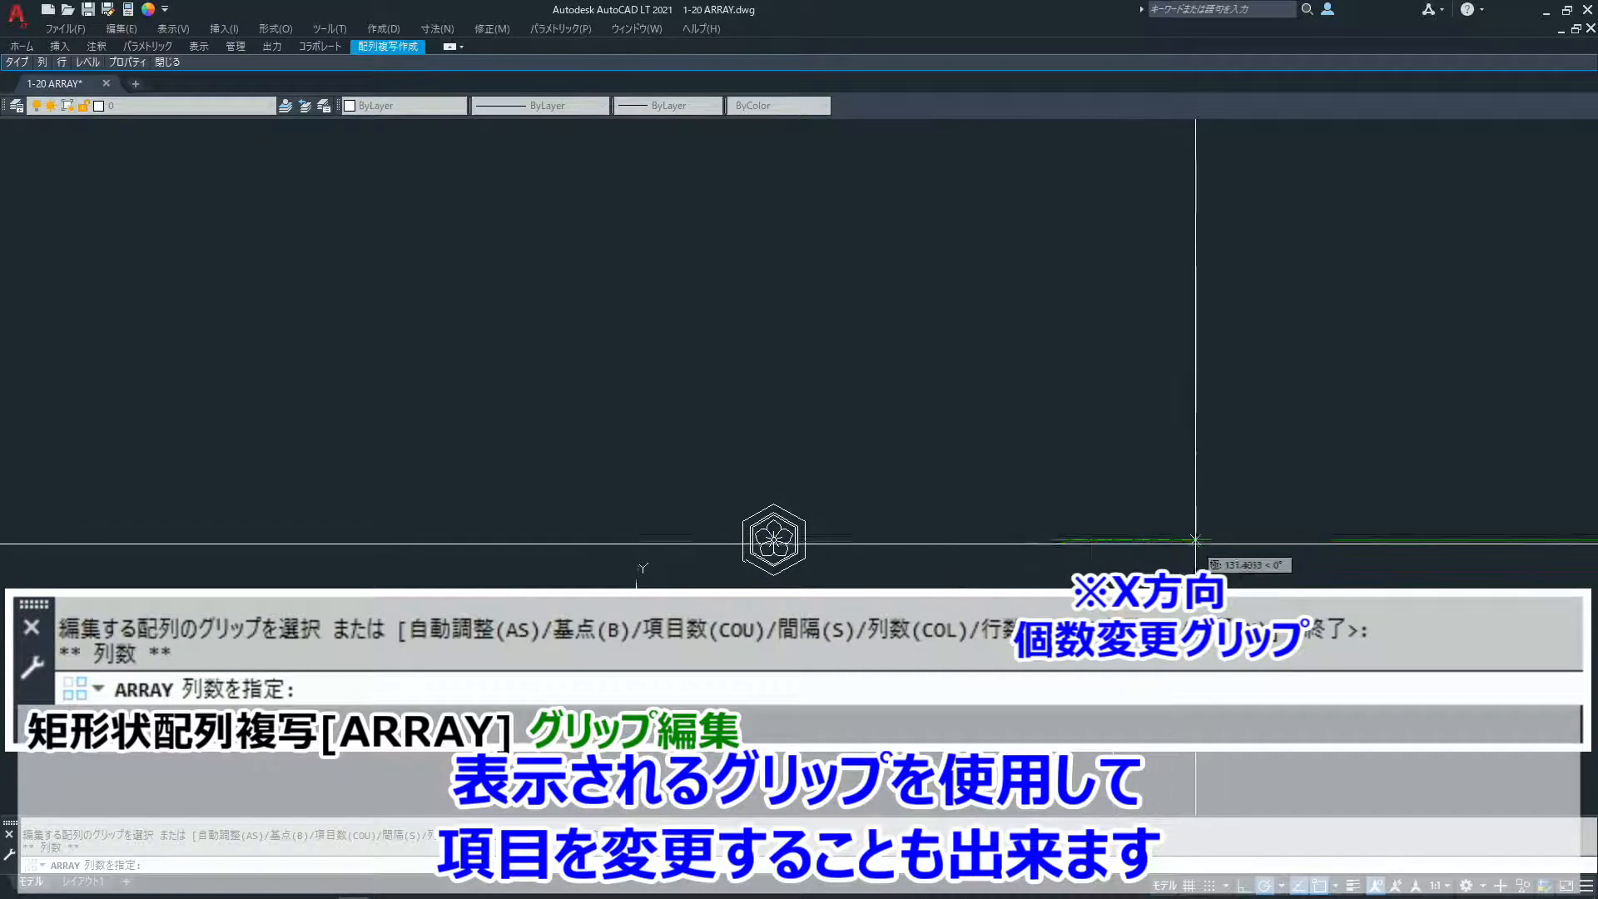
pyautogui.click(1211, 539)
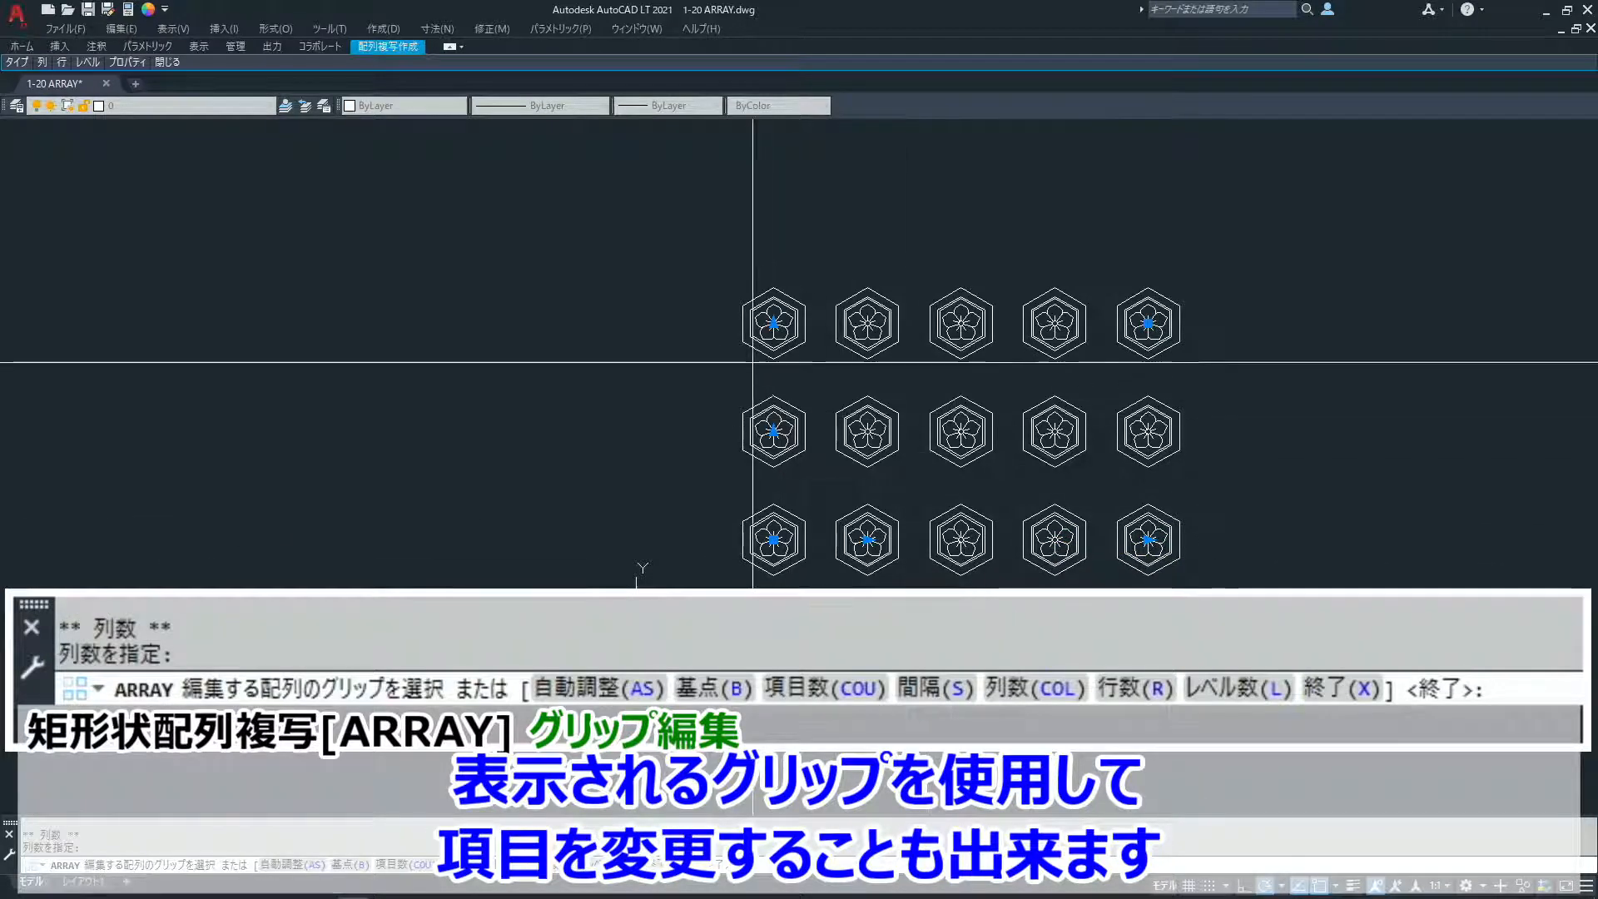
pyautogui.click(774, 323)
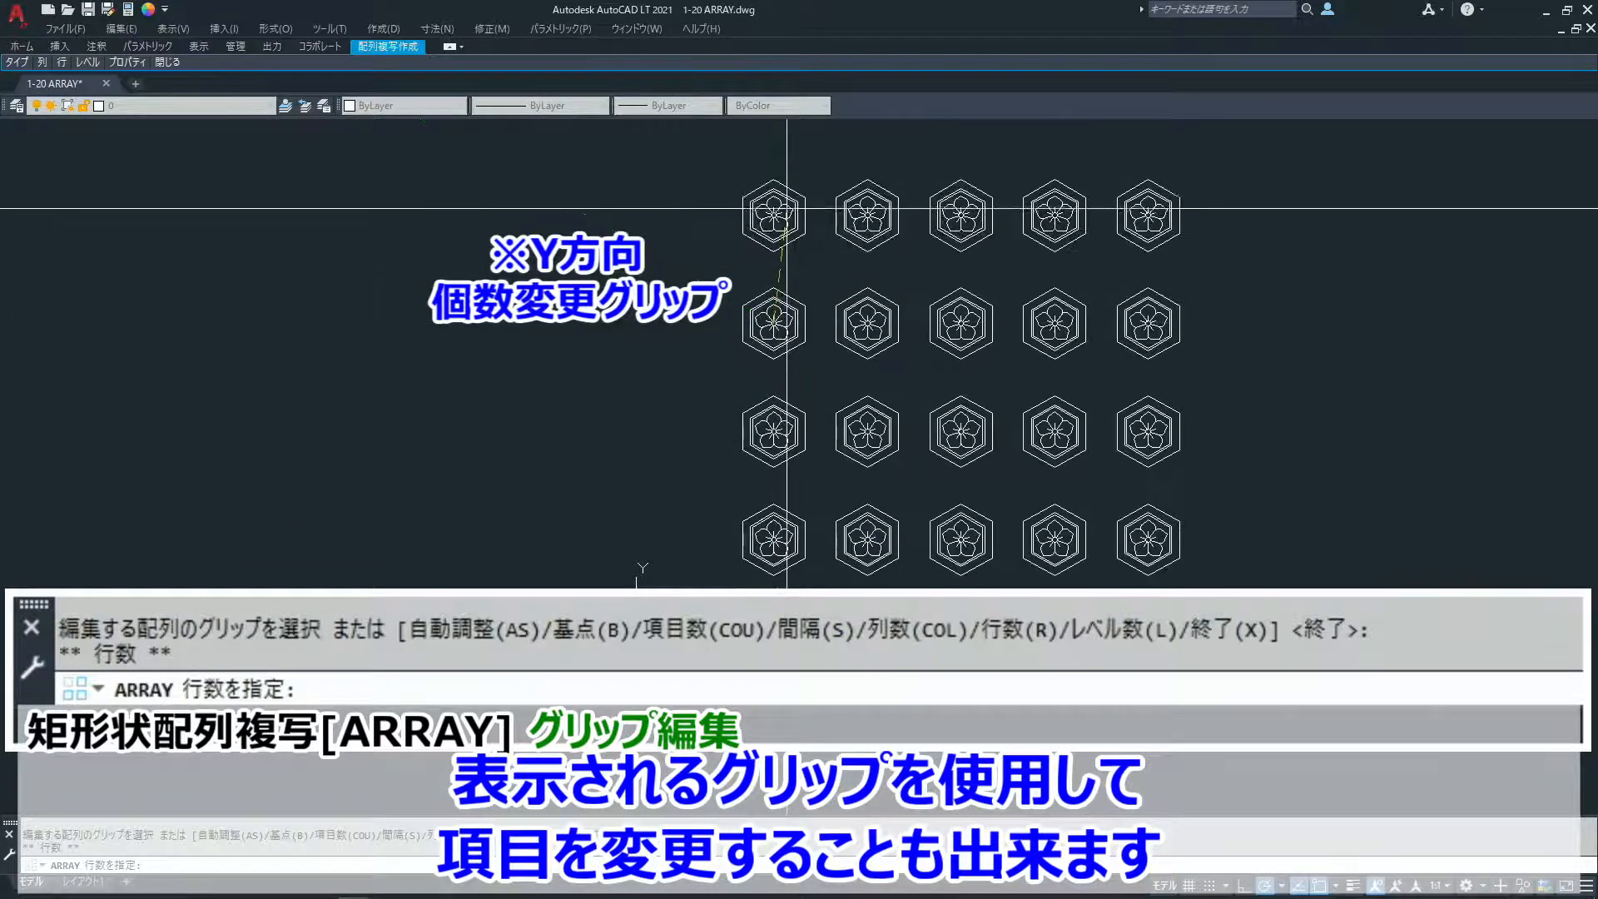
pyautogui.click(787, 210)
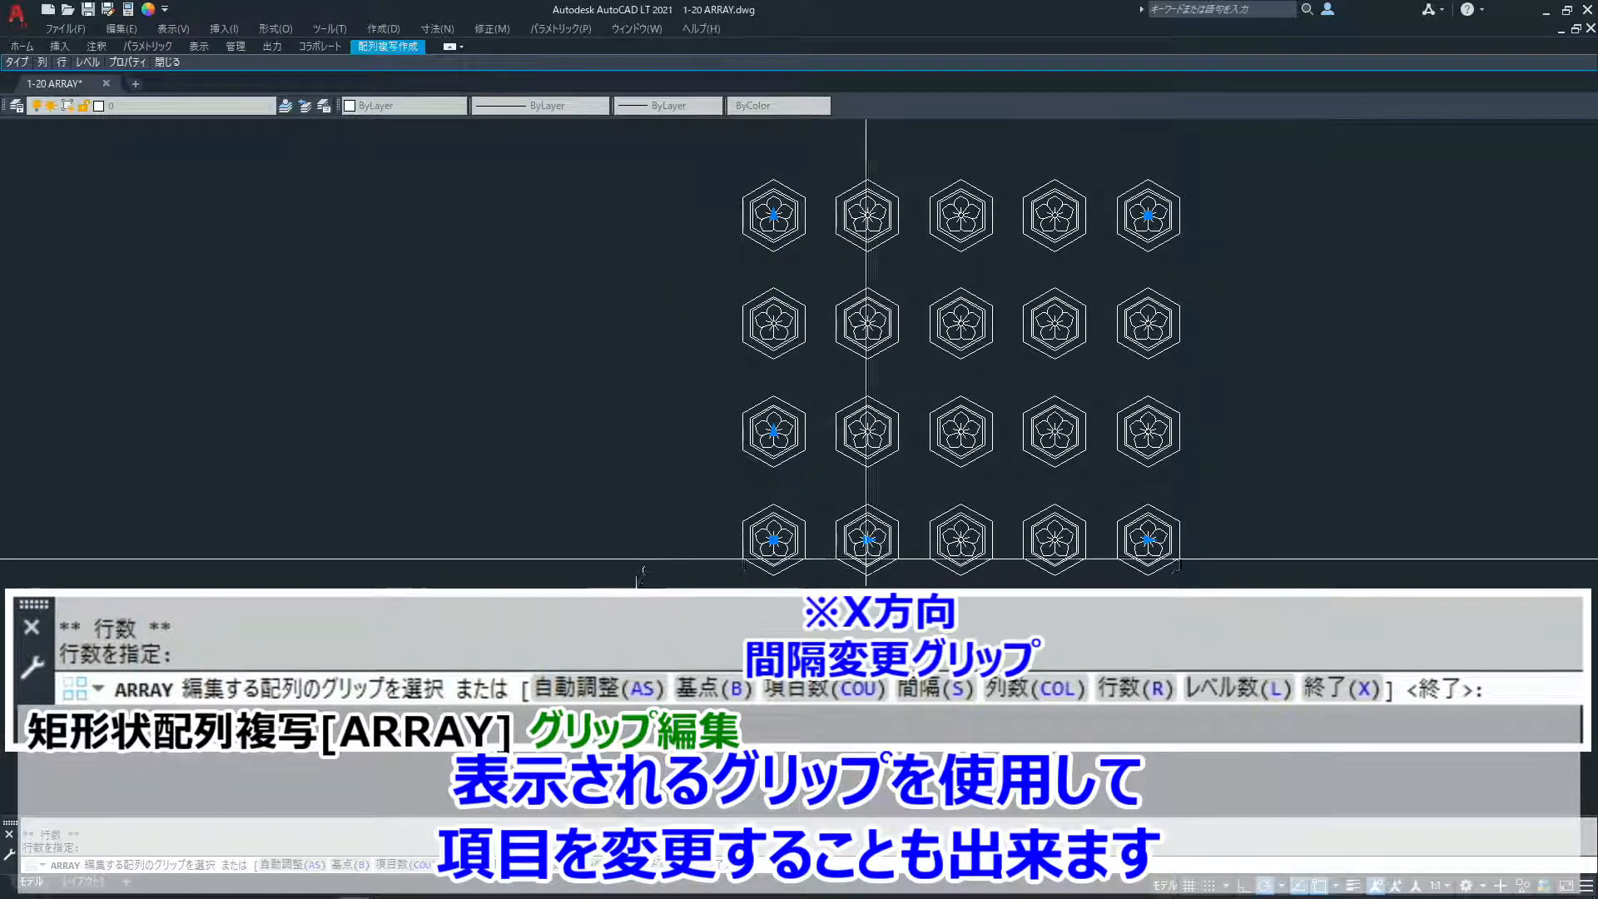
# - Set the column spacing to 100 and the row spacing to 75 using the array's spacing grips
pyautogui.click(867, 539)
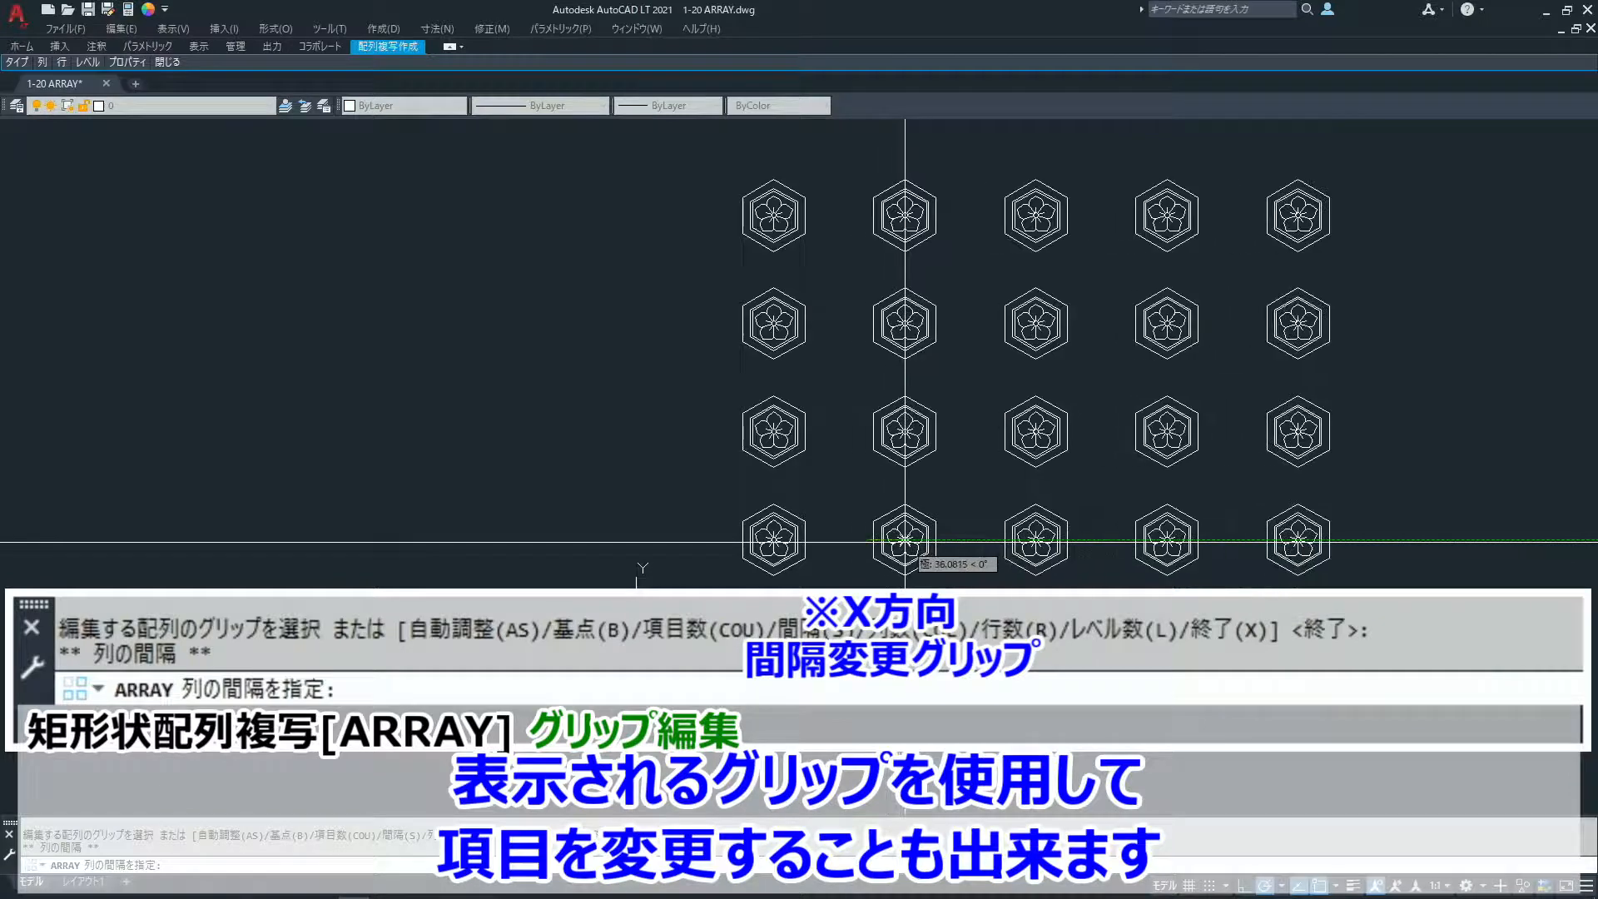
pyautogui.write('100')
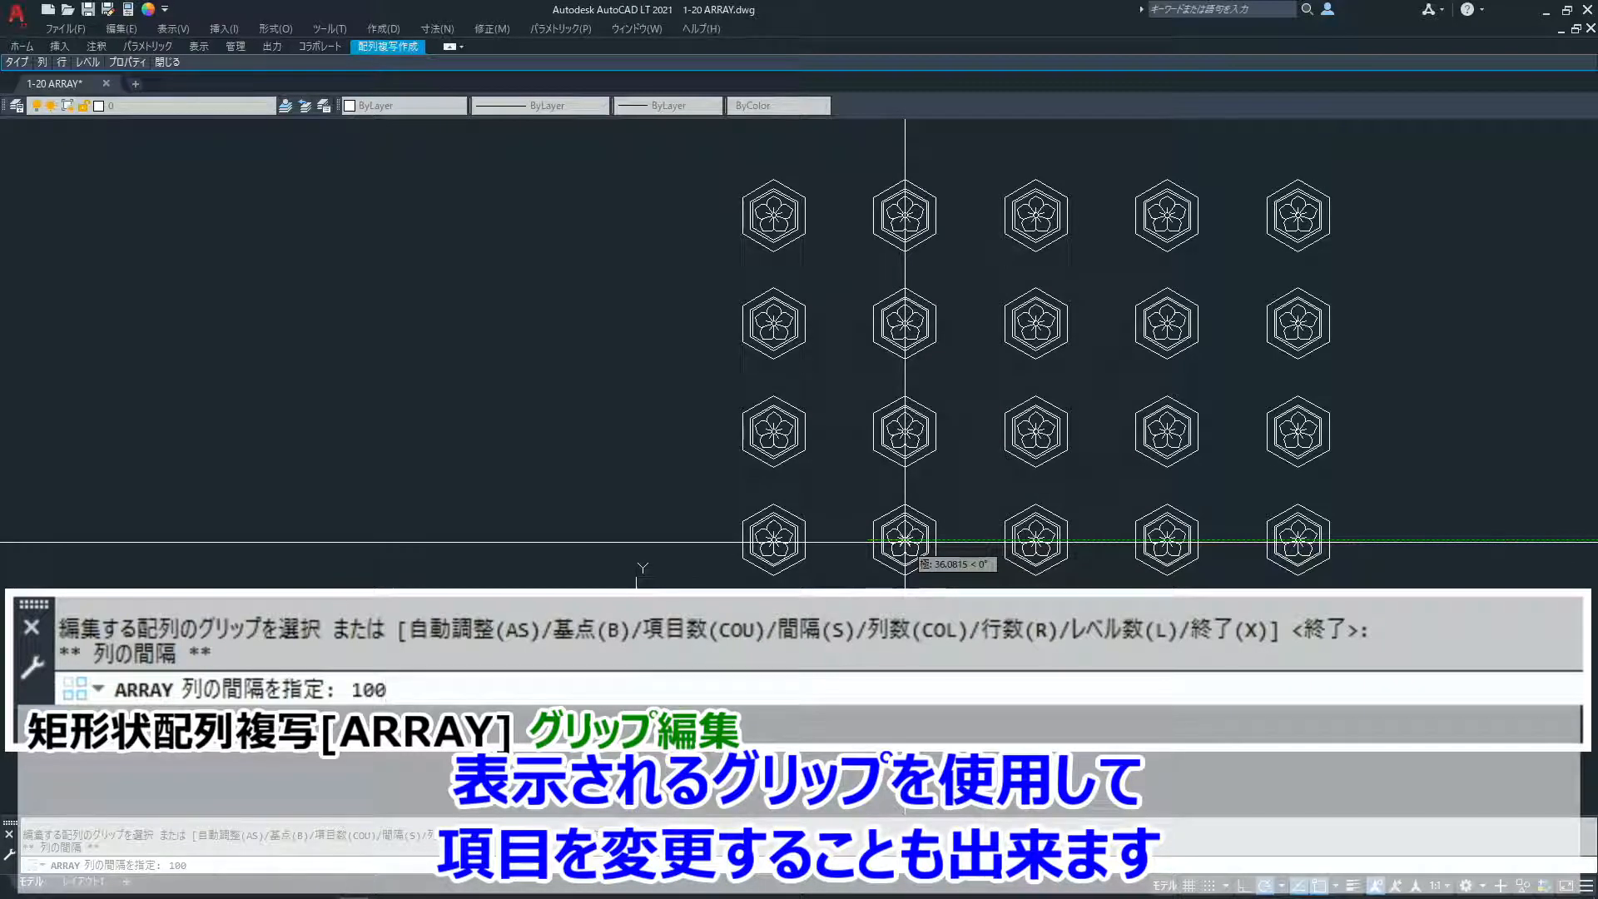
pyautogui.press('Return')
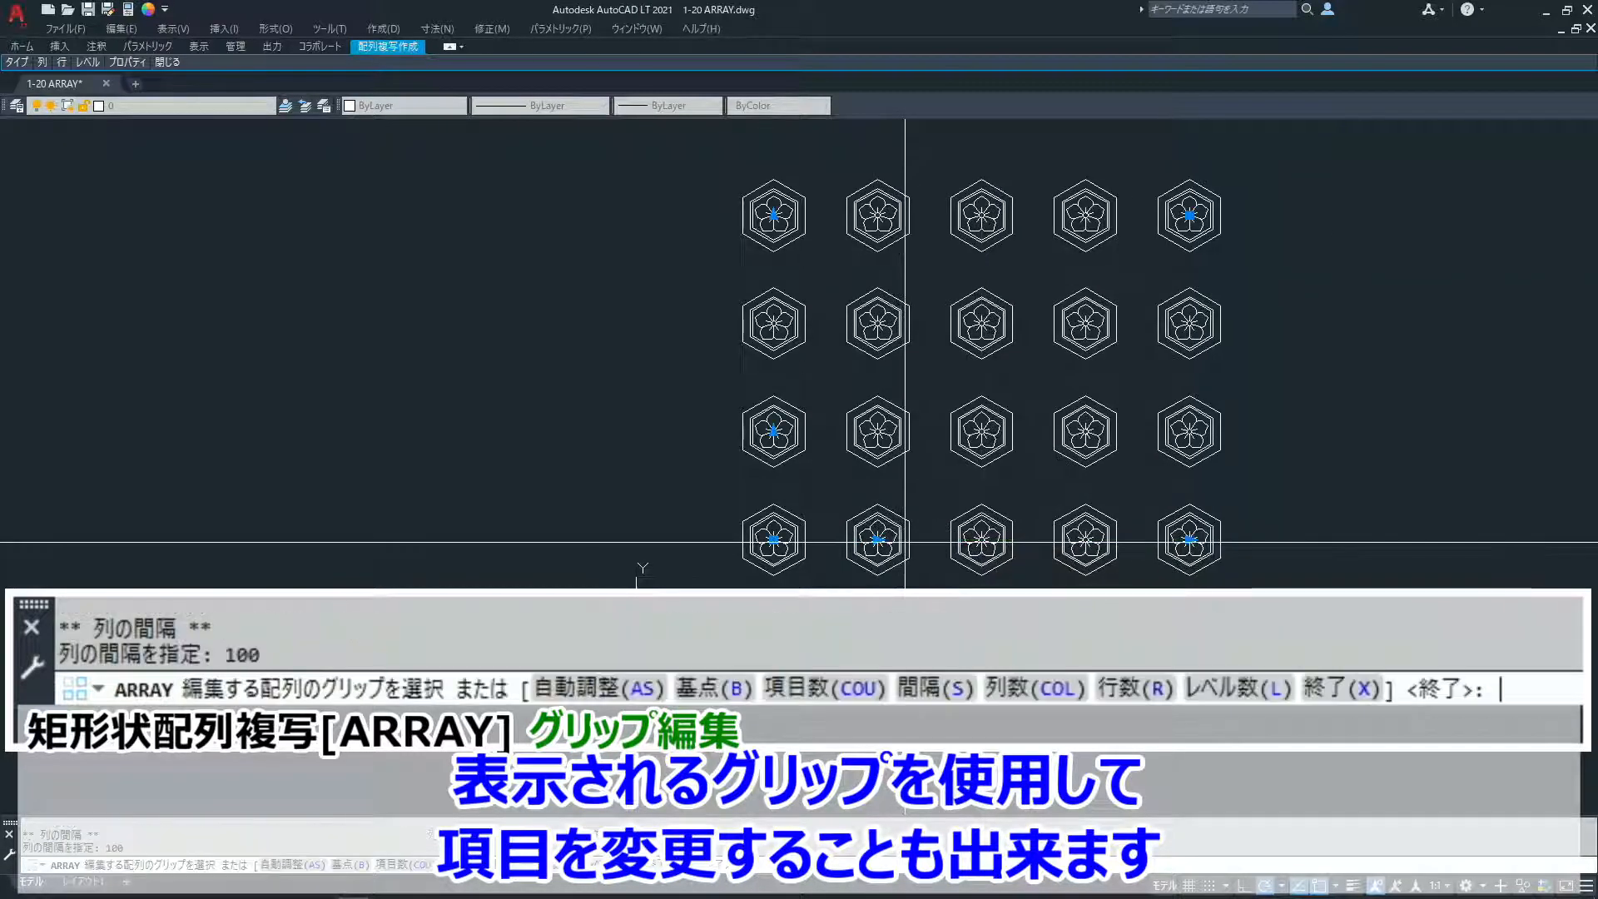
pyautogui.click(774, 431)
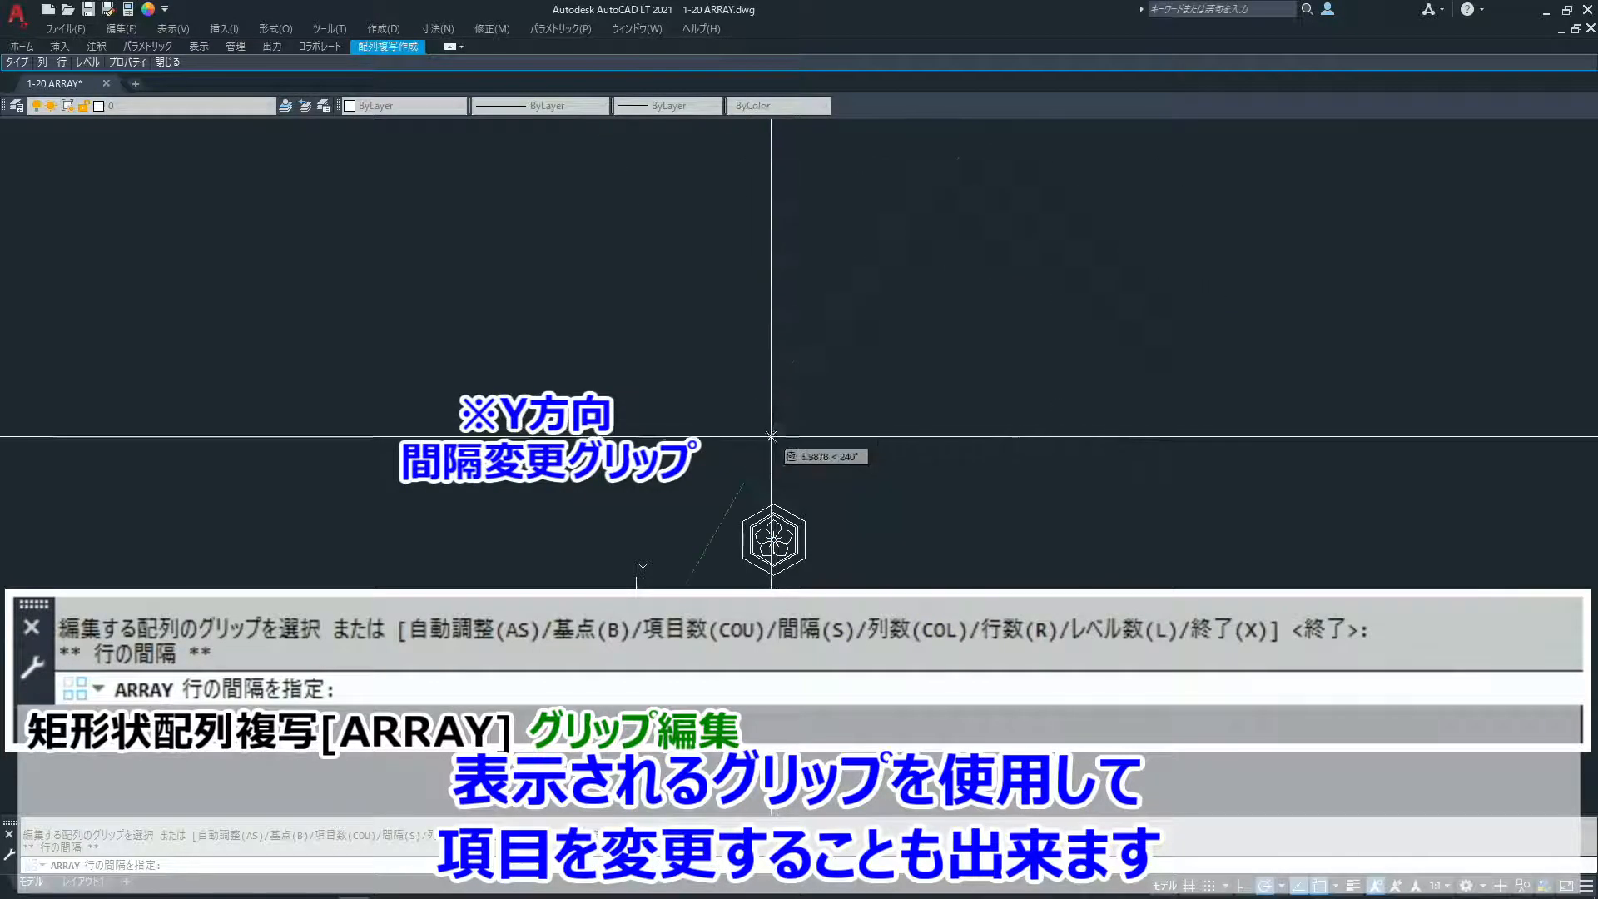
pyautogui.write('75')
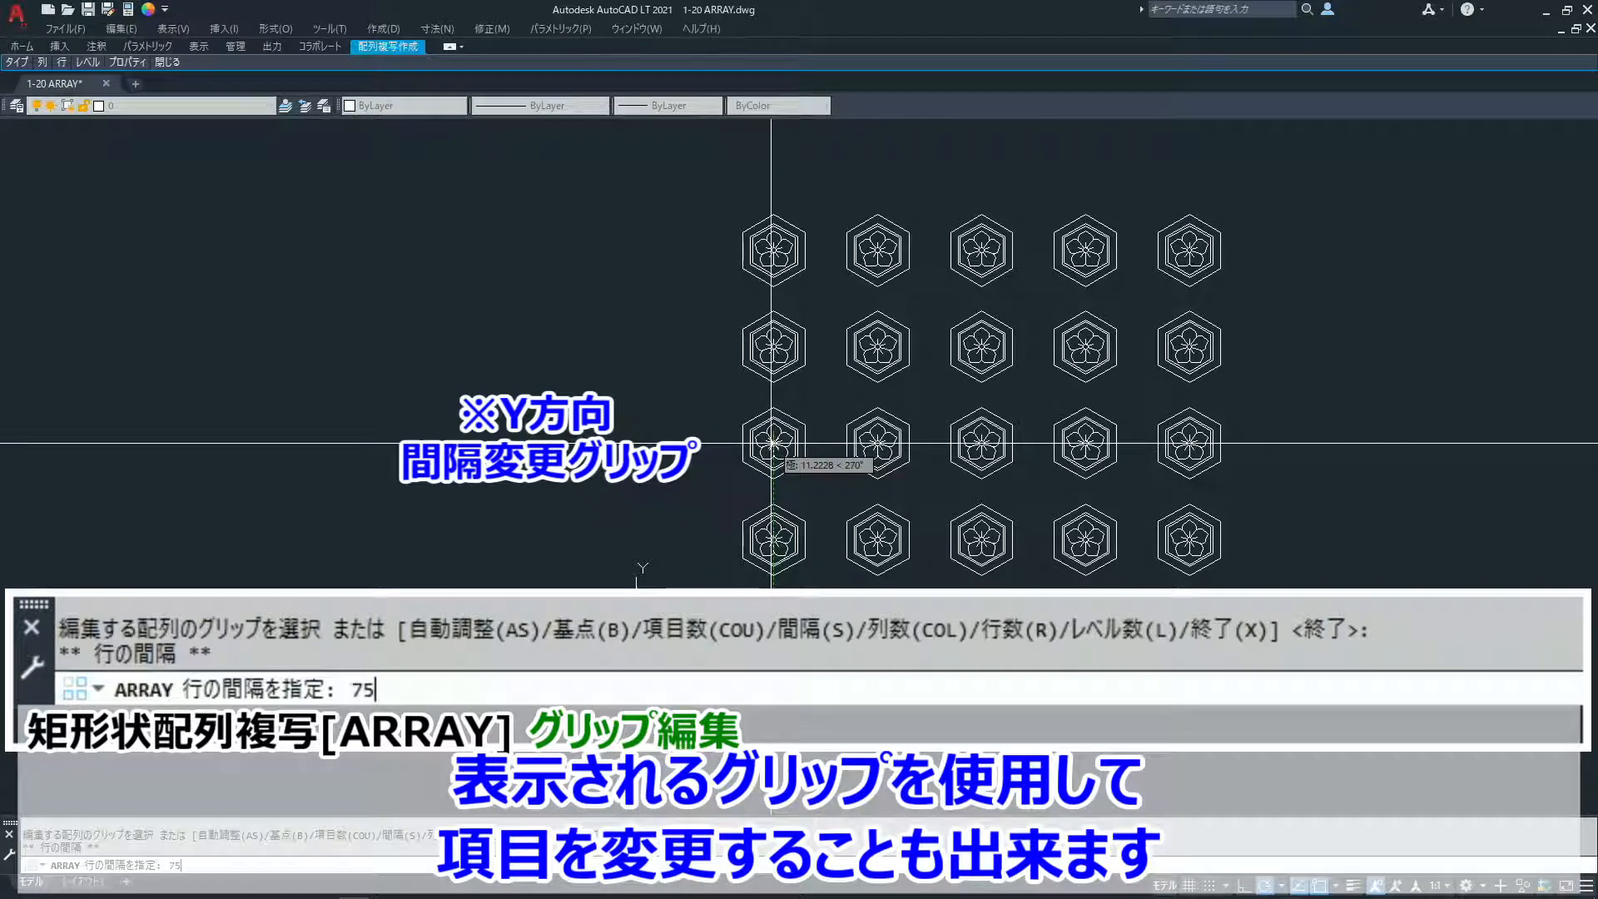
pyautogui.press('Return')
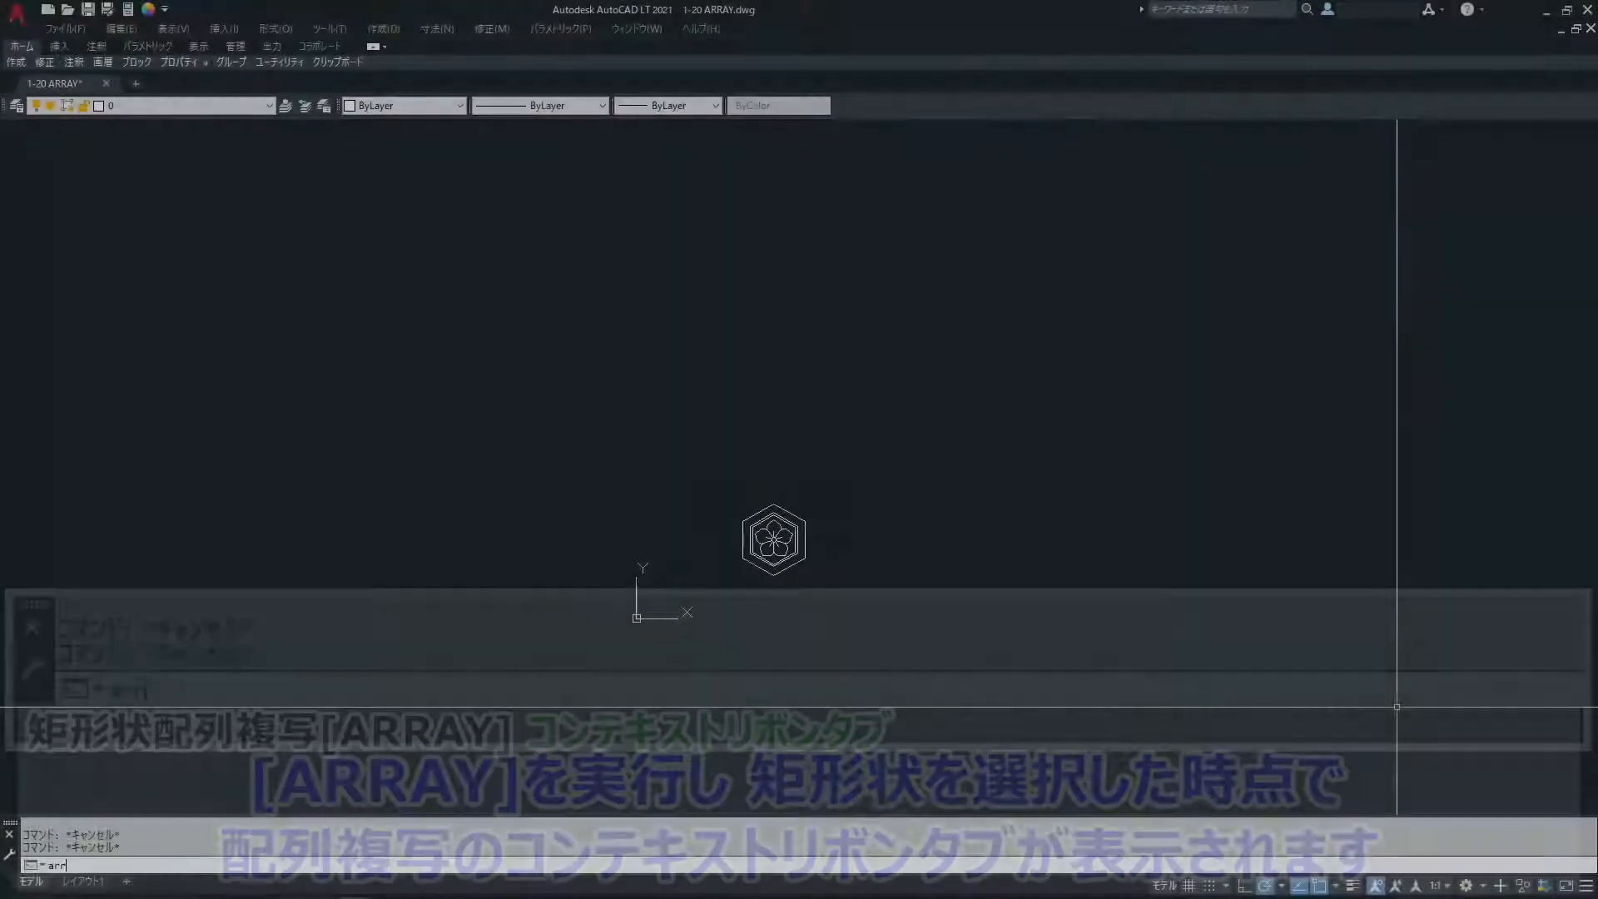
# - Run ARRAY on the single hexagonal flower emblem and choose the rectangular type
pyautogui.write('a')
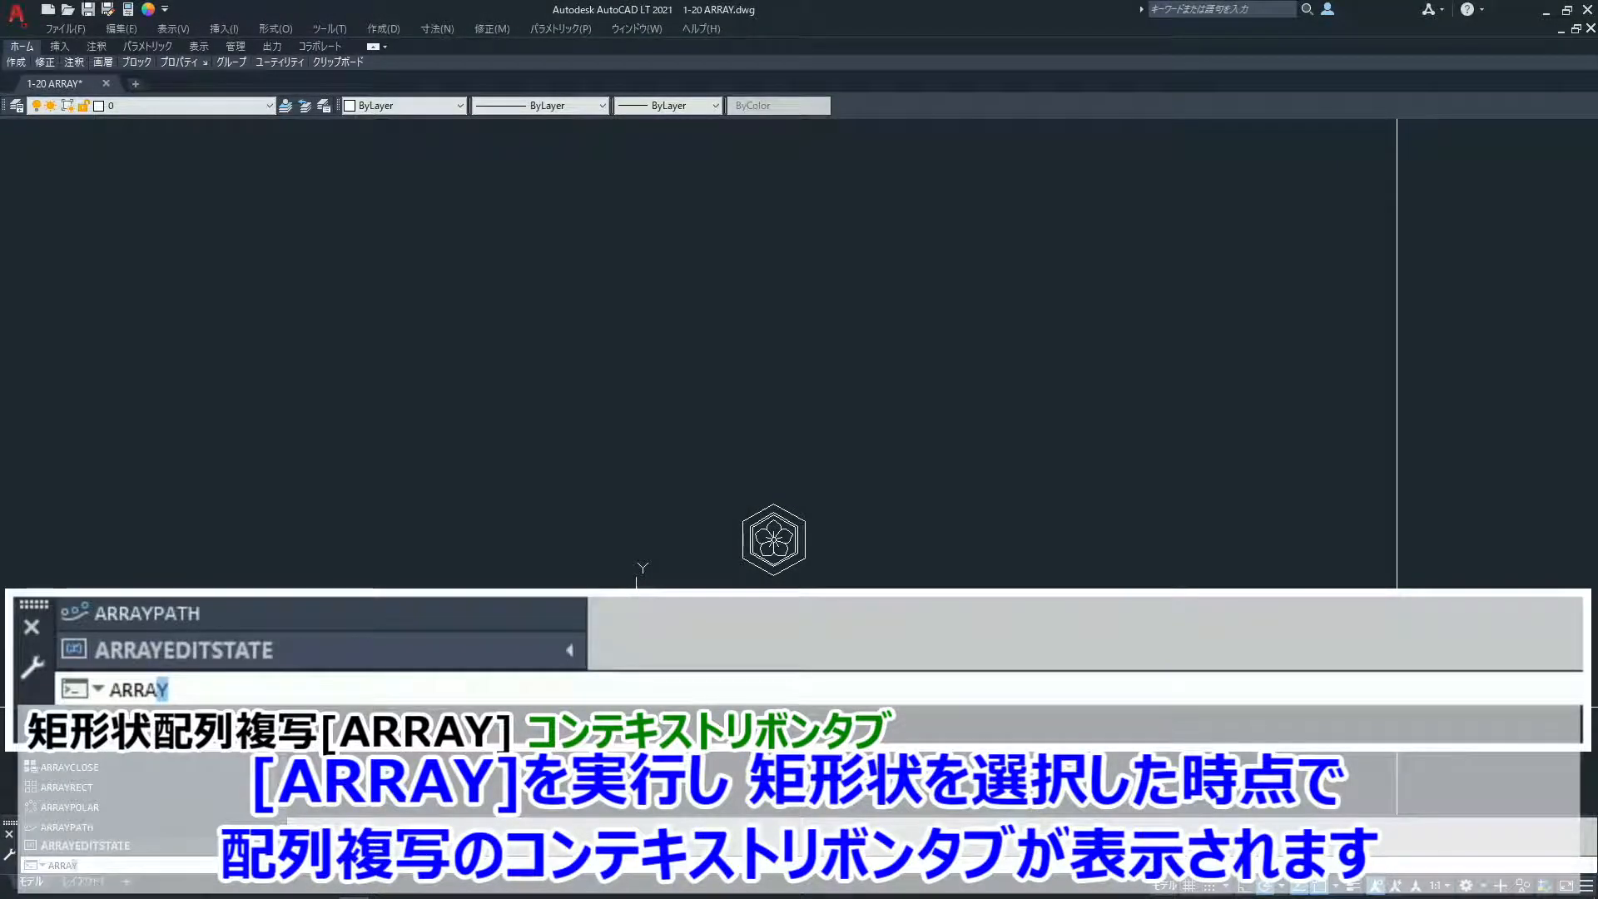
pyautogui.press('Return')
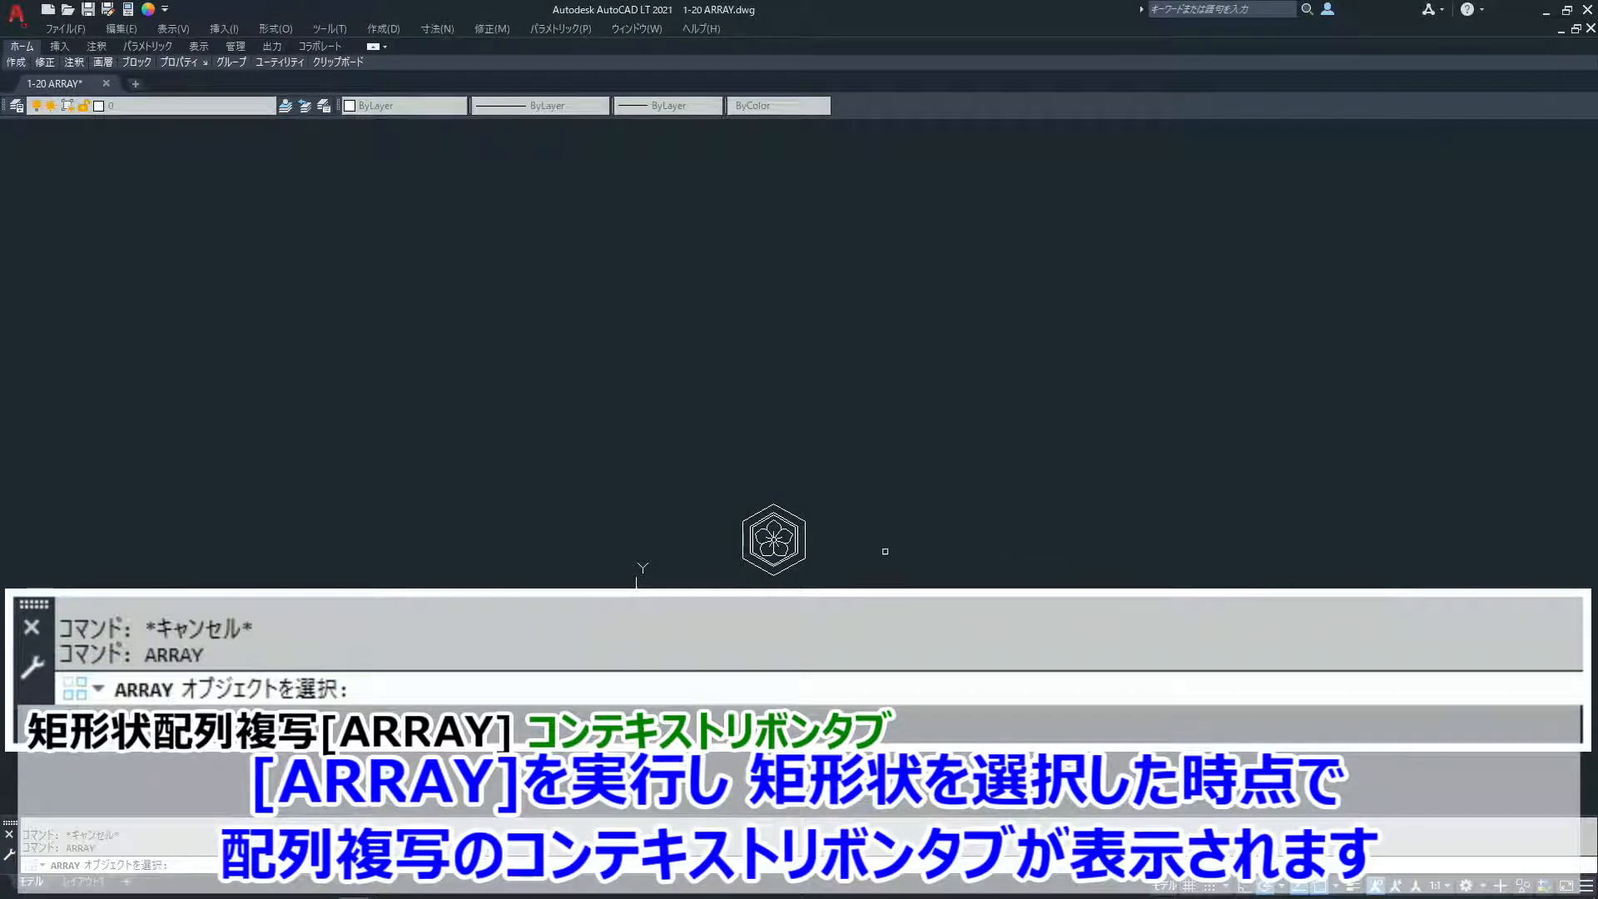
pyautogui.click(787, 537)
pyautogui.click(744, 567)
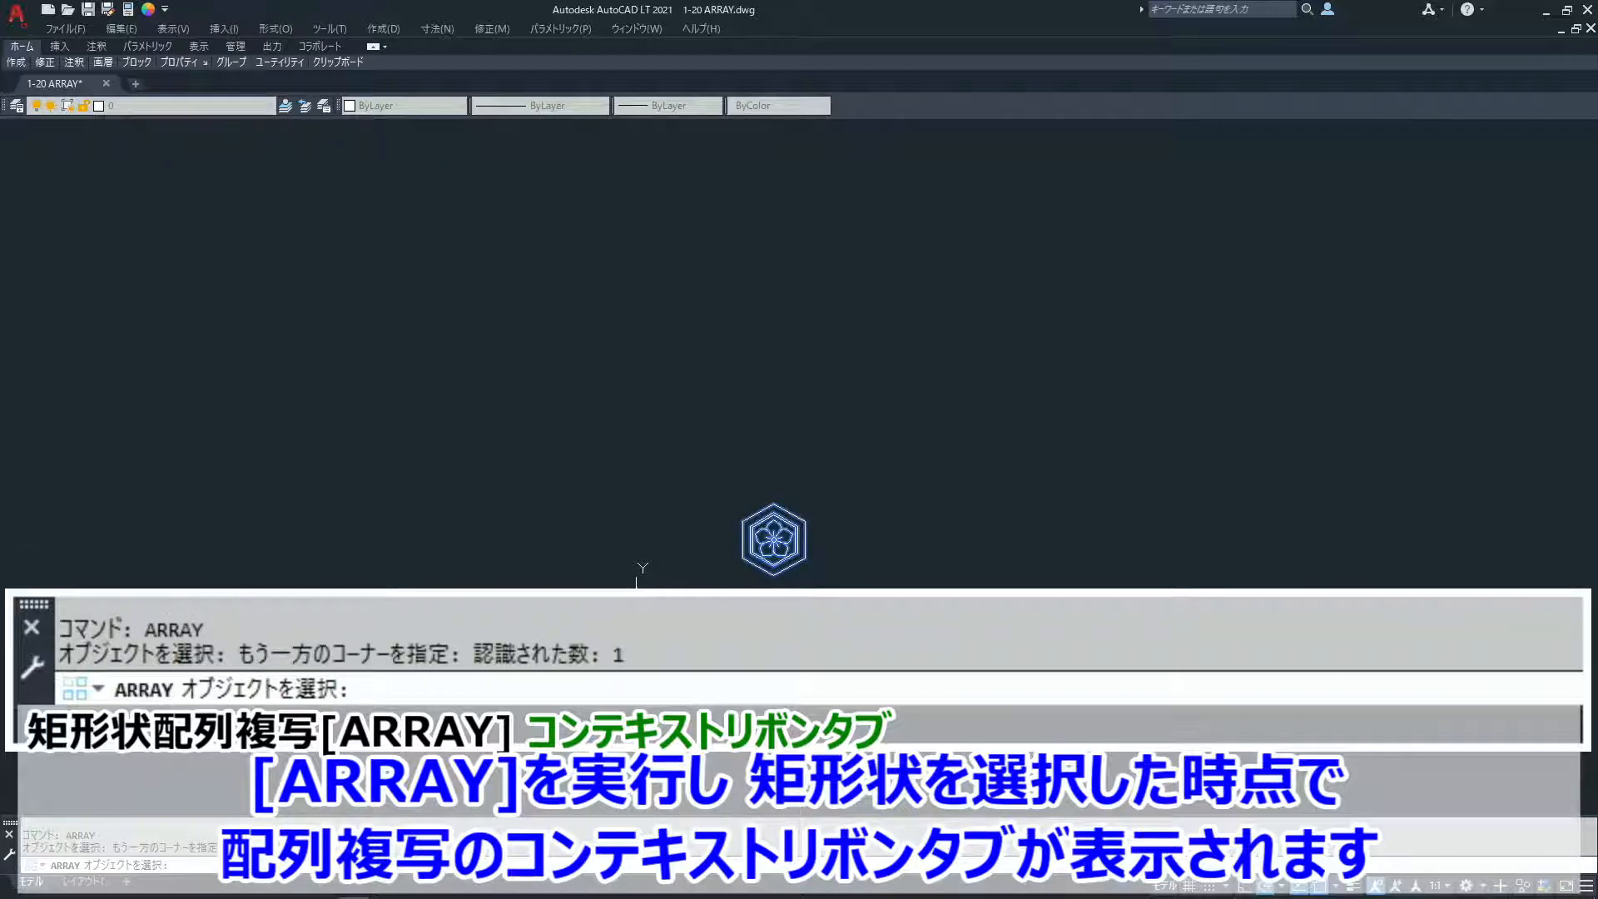
pyautogui.press('Return')
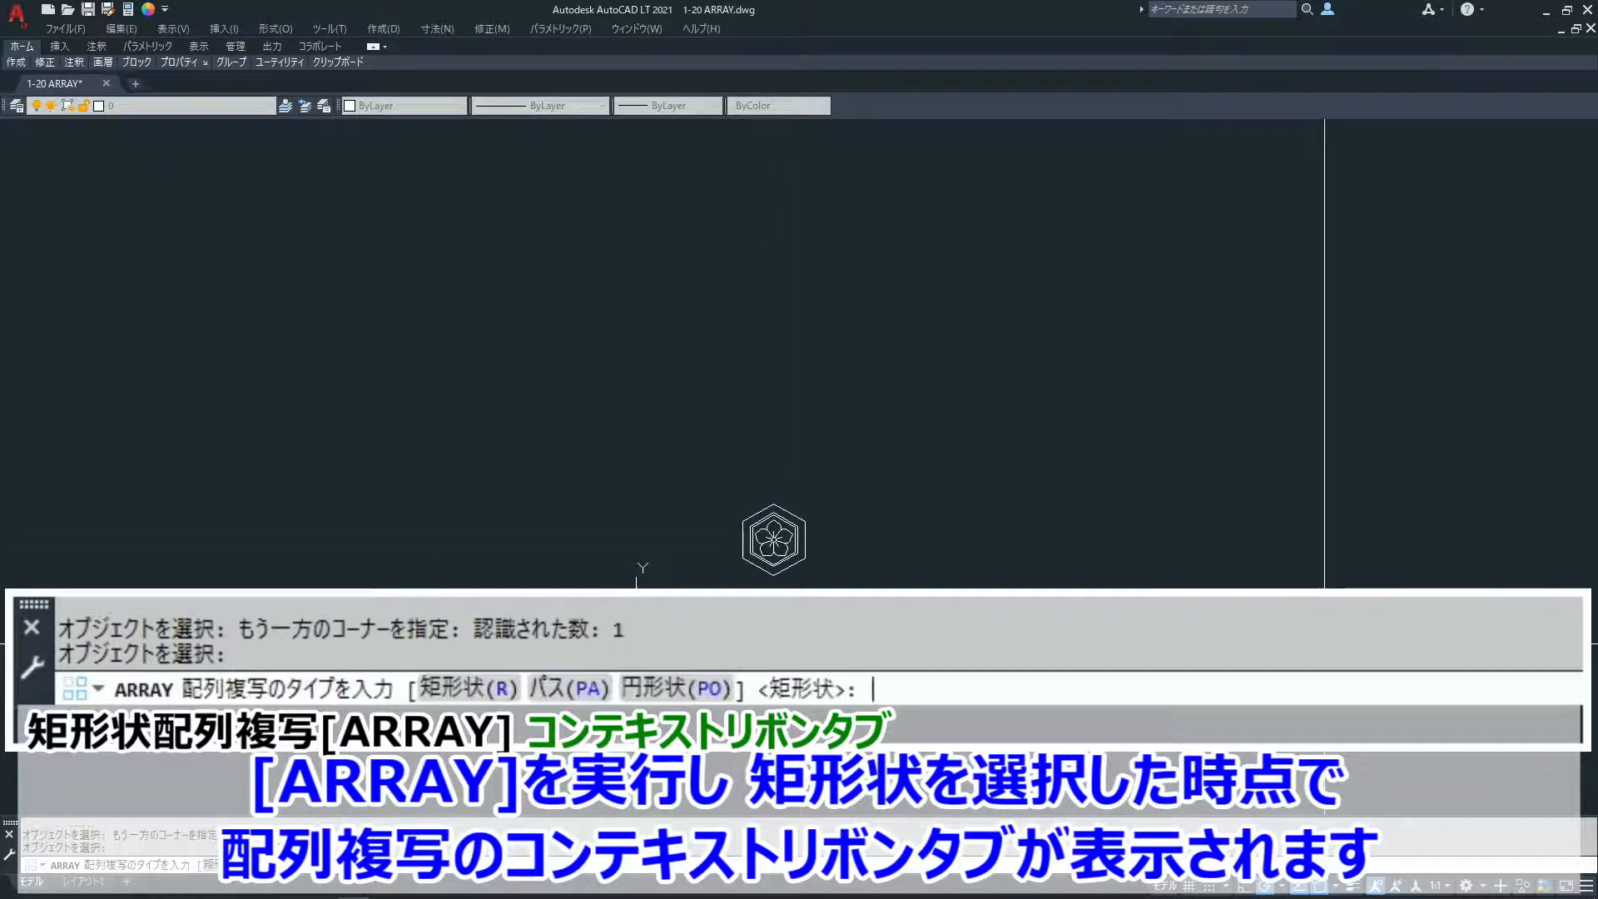
pyautogui.write('r')
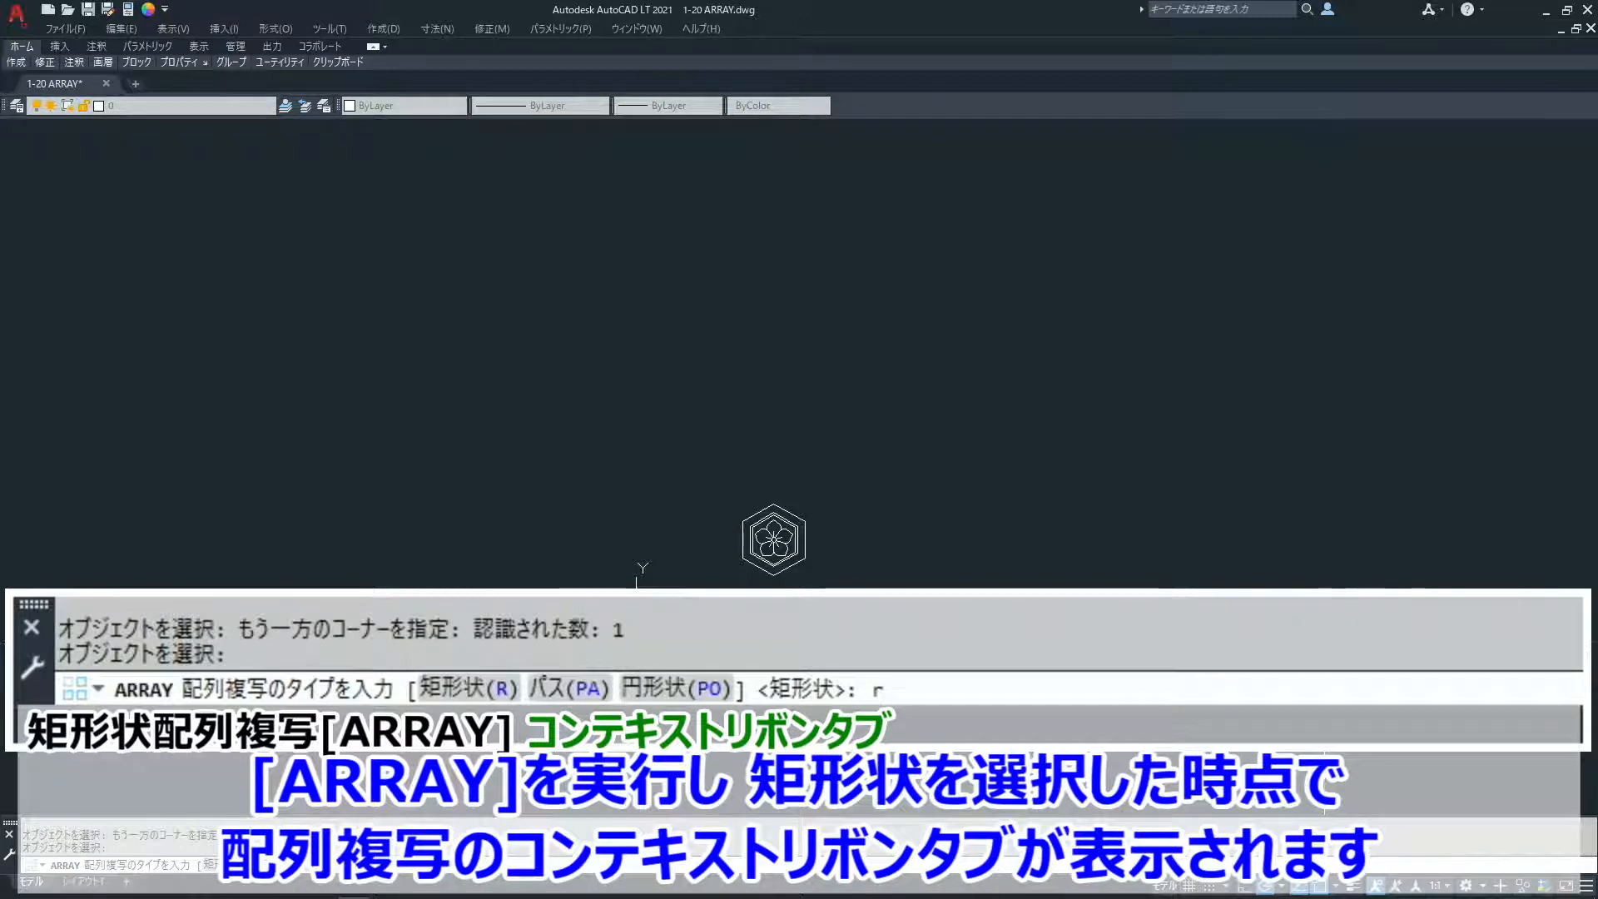
pyautogui.press('Return')
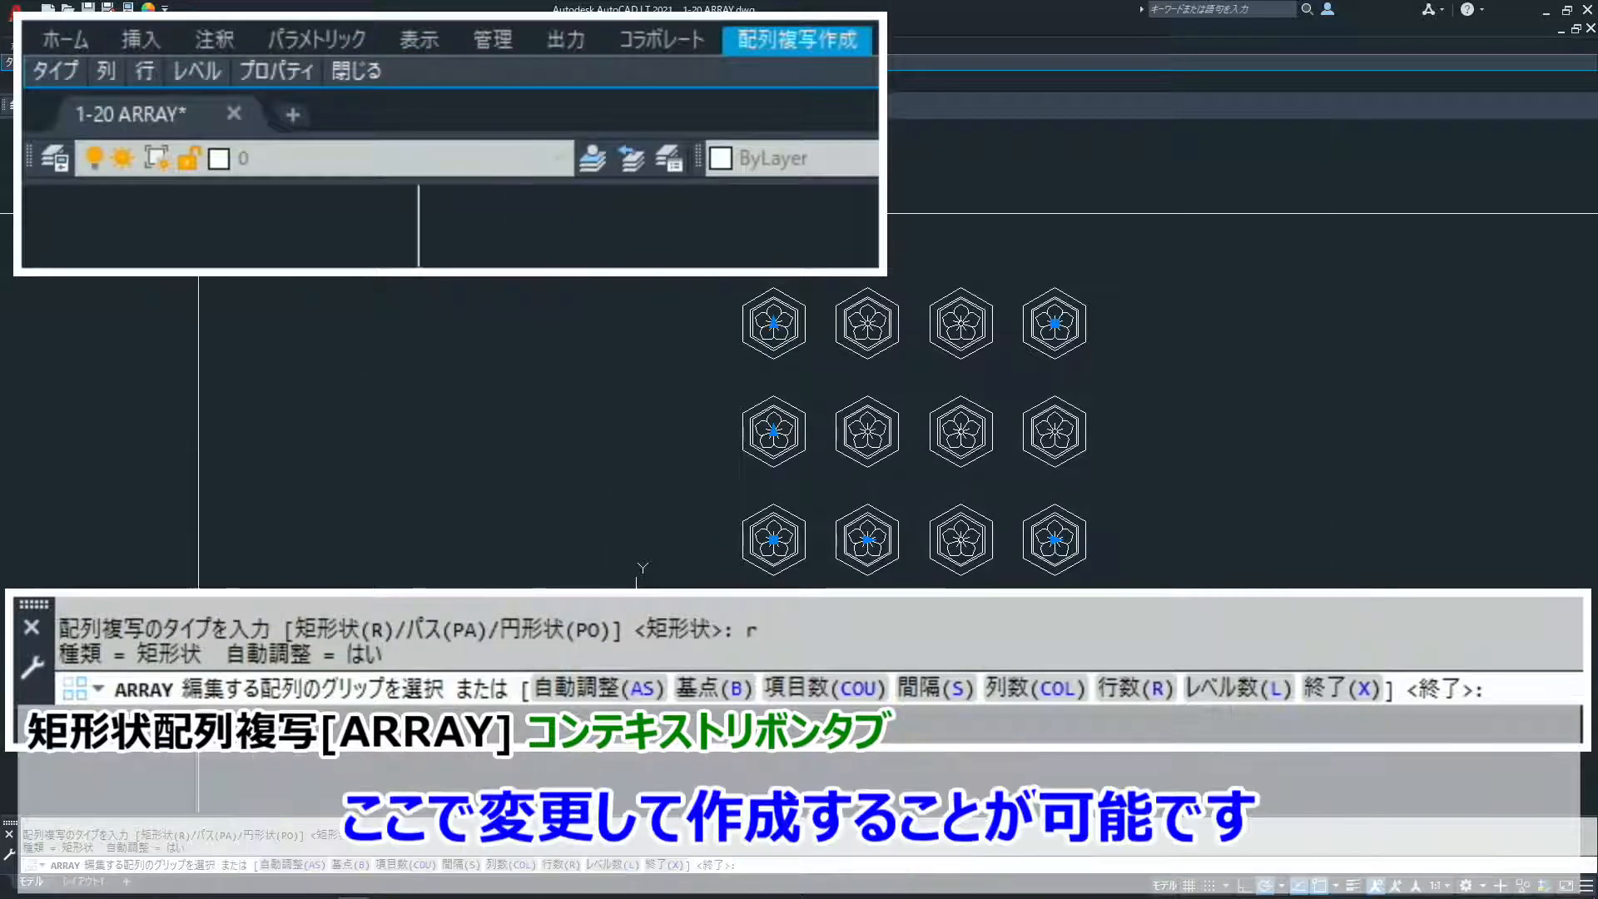
# - Set the new array to 5 columns with a column spacing of 100 in the array creation settings
pyautogui.moveTo(105, 57)
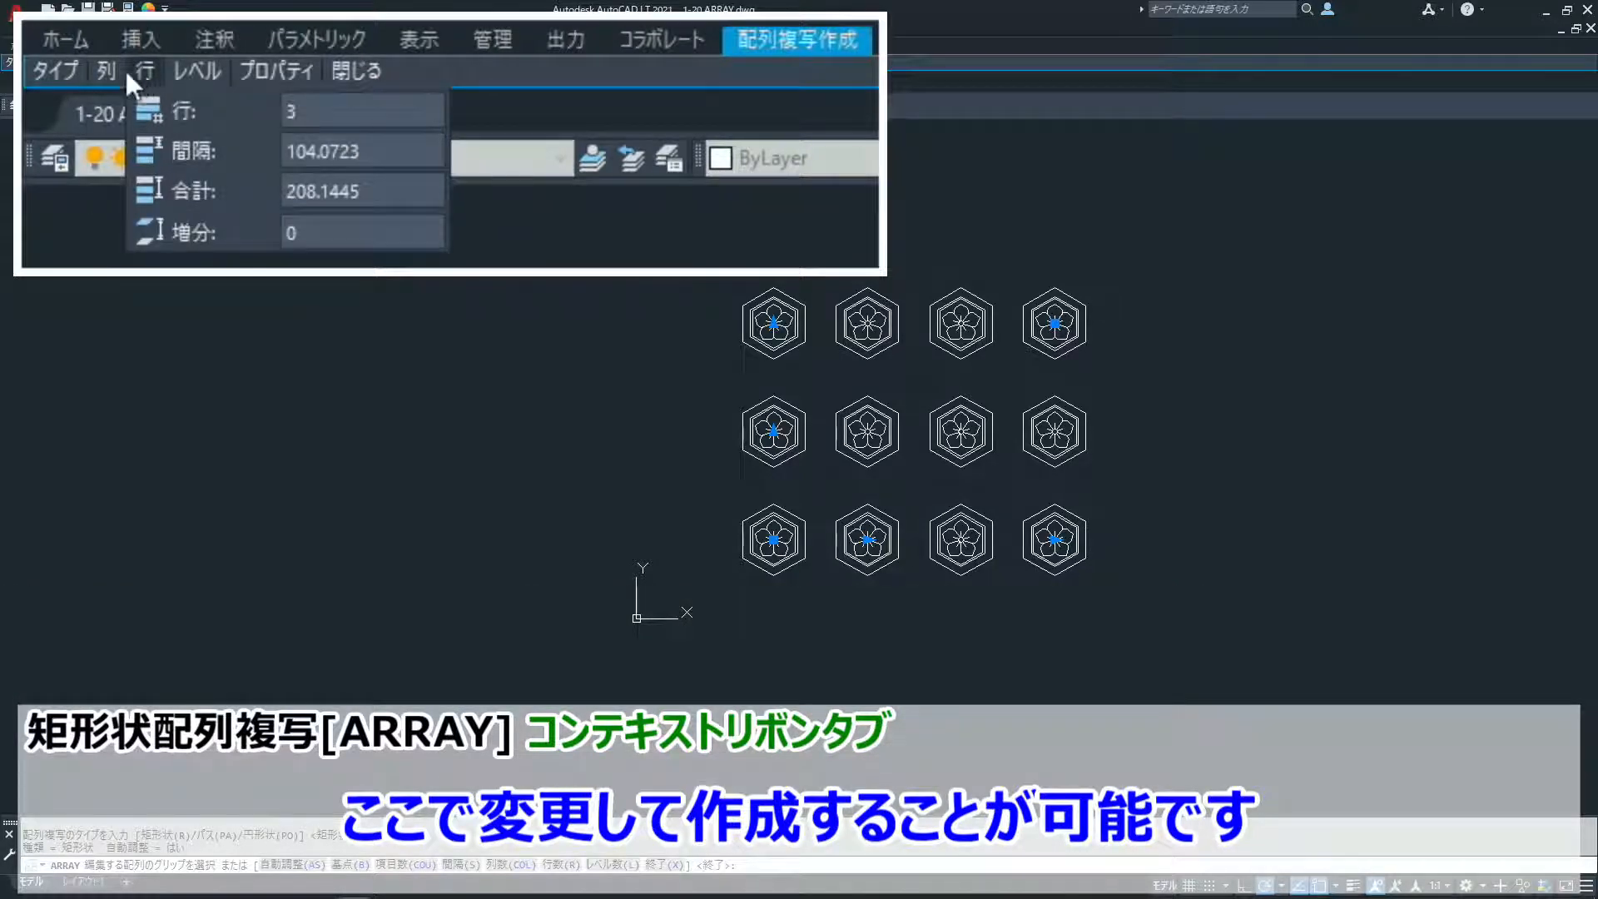
pyautogui.click(270, 115)
pyautogui.press('BackSpace')
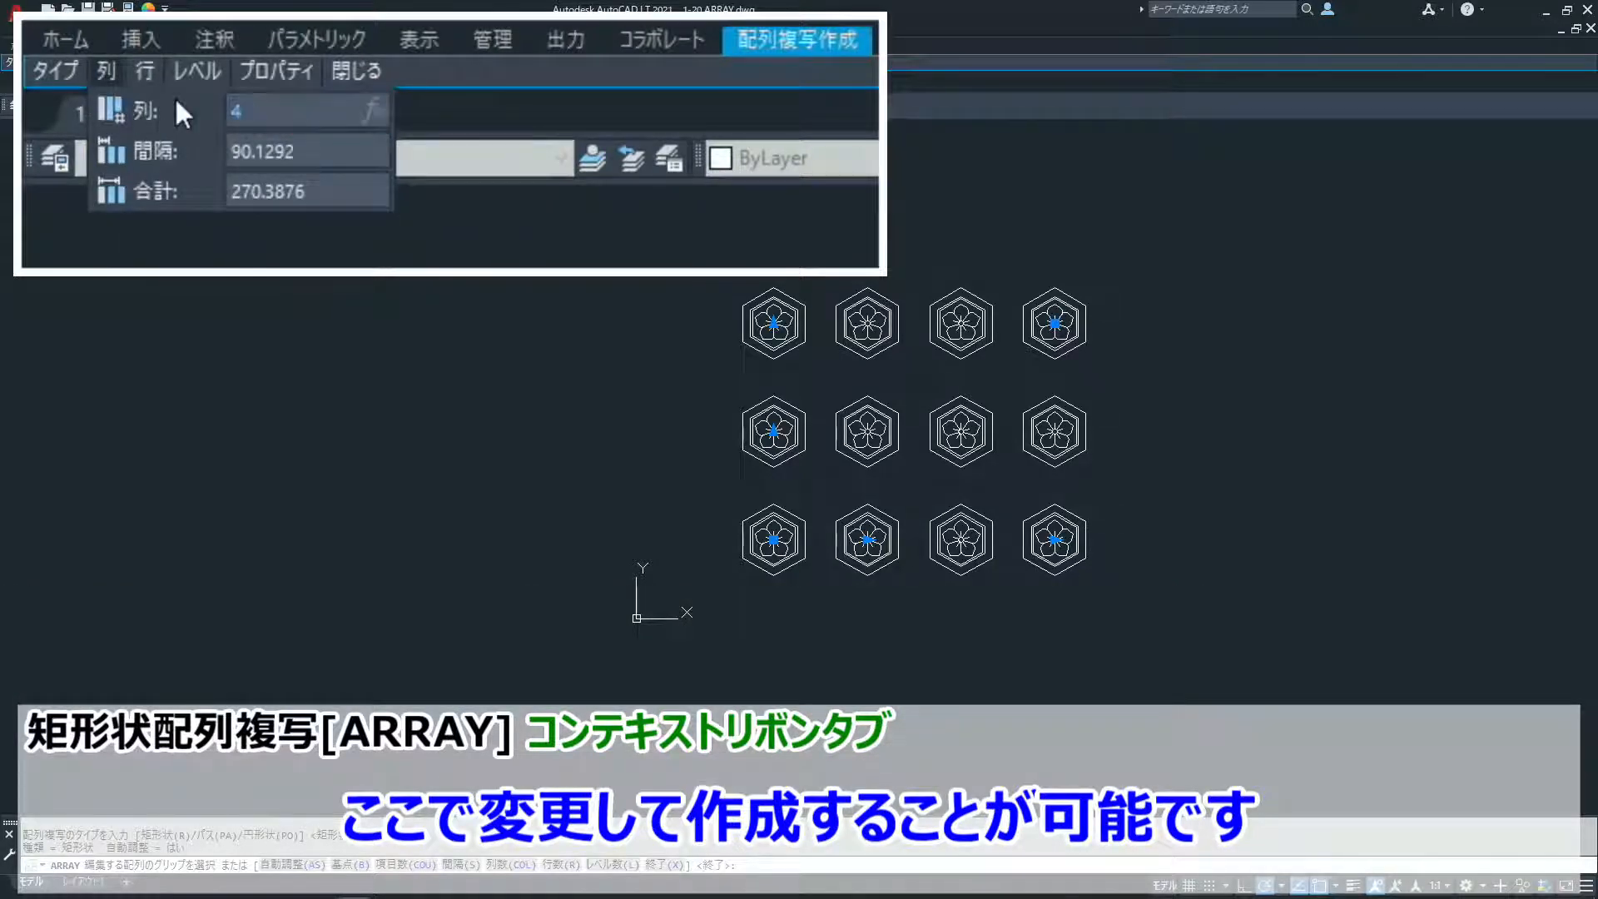
pyautogui.write('5')
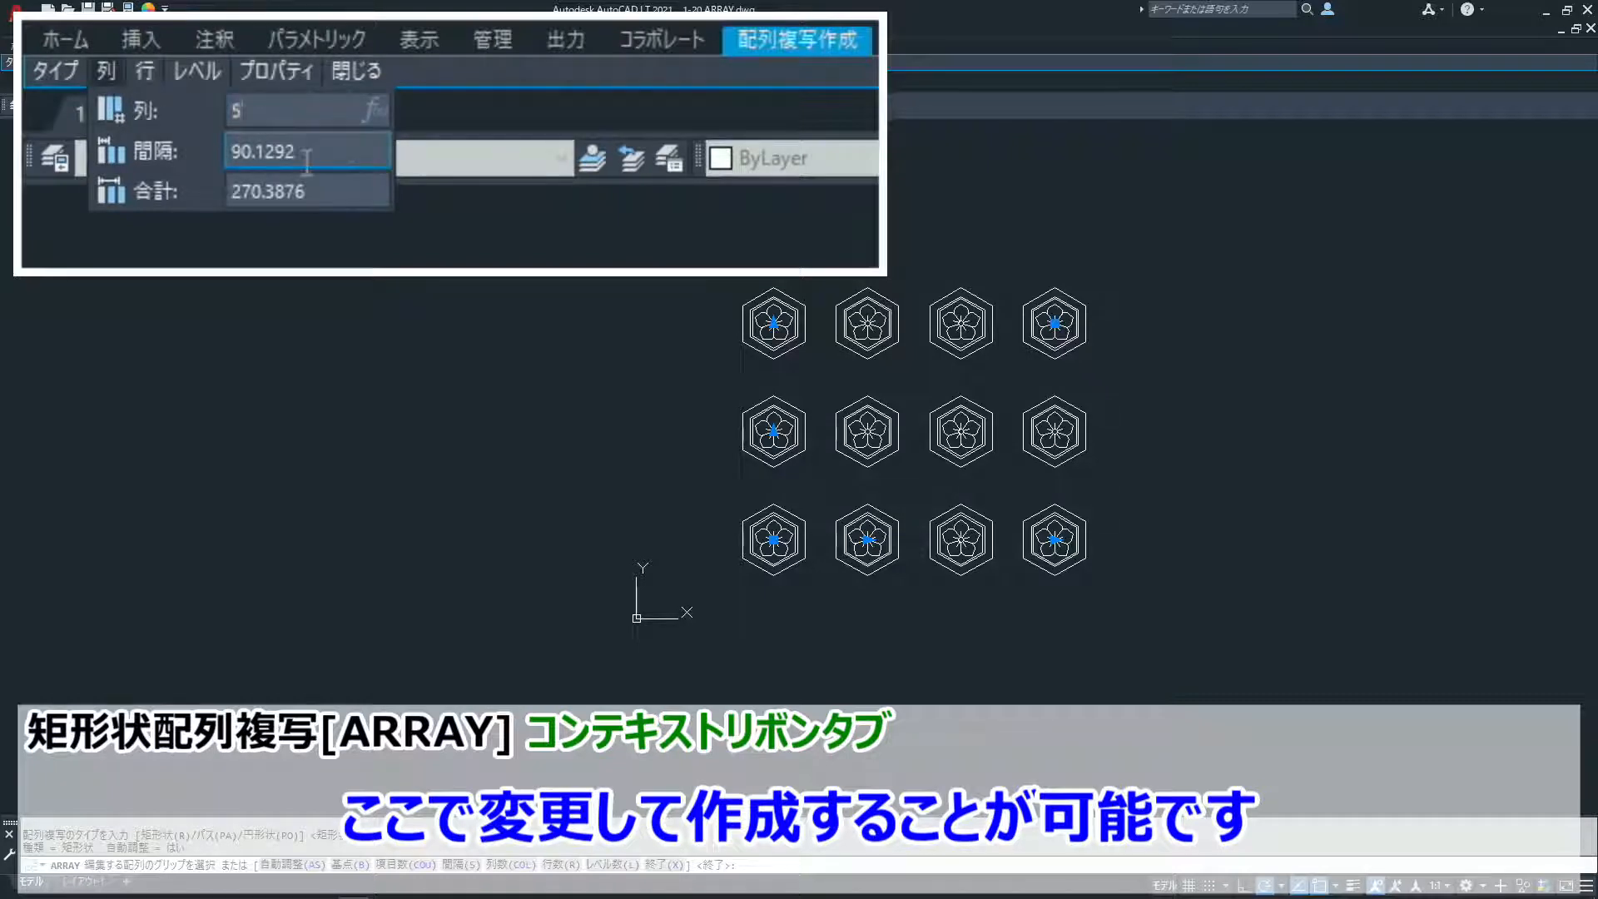
pyautogui.moveTo(307, 161); pyautogui.dragTo(179, 137)
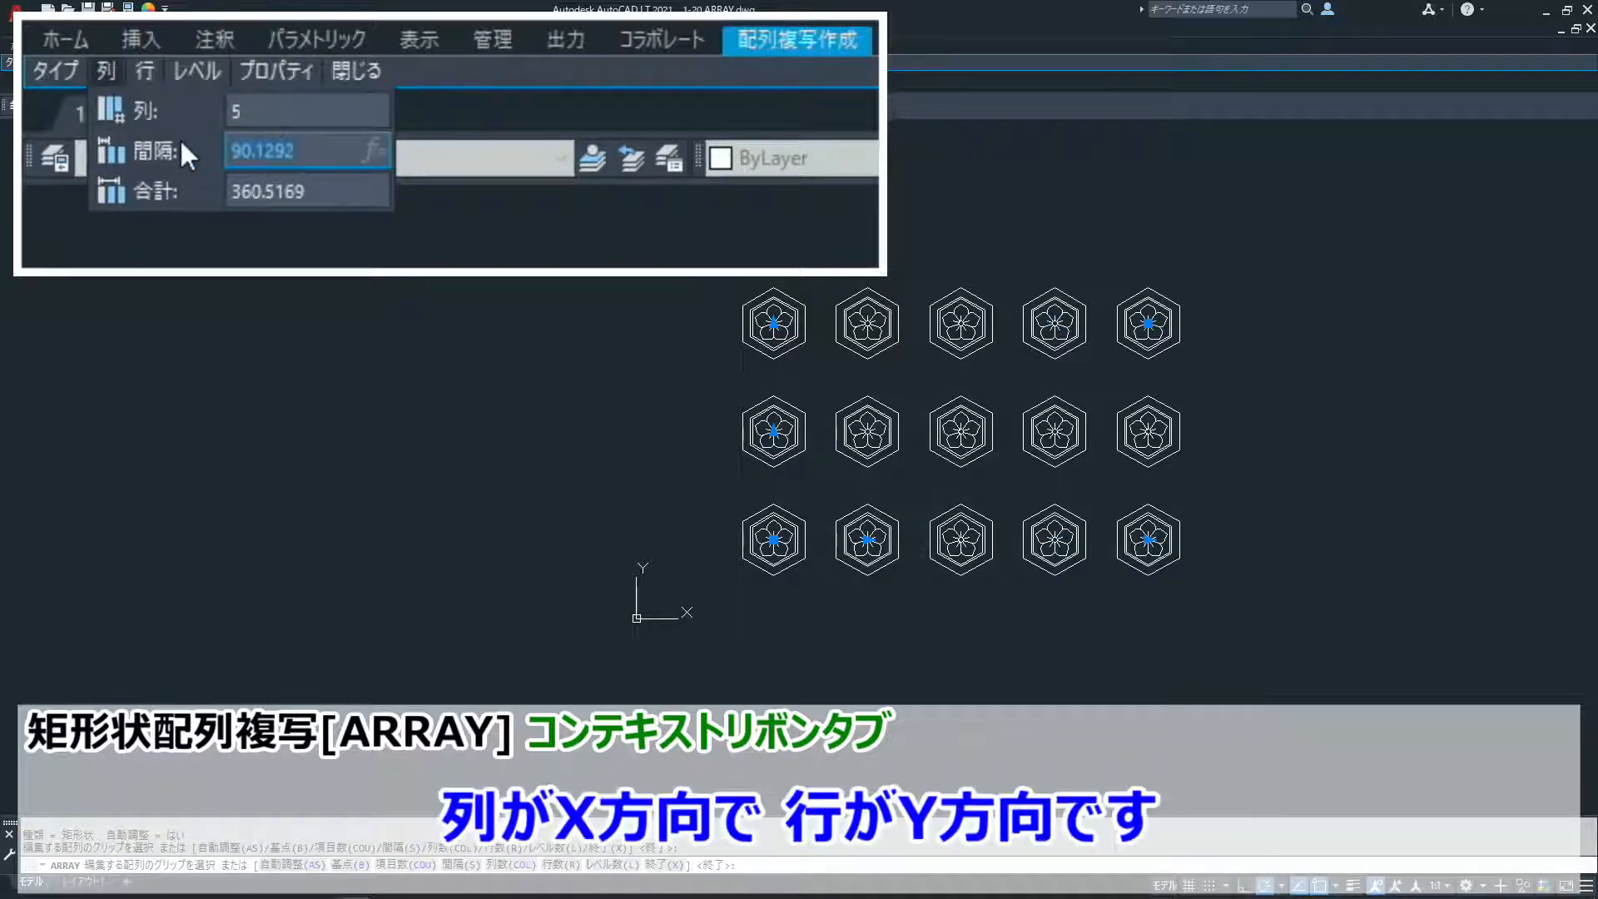
pyautogui.write('100')
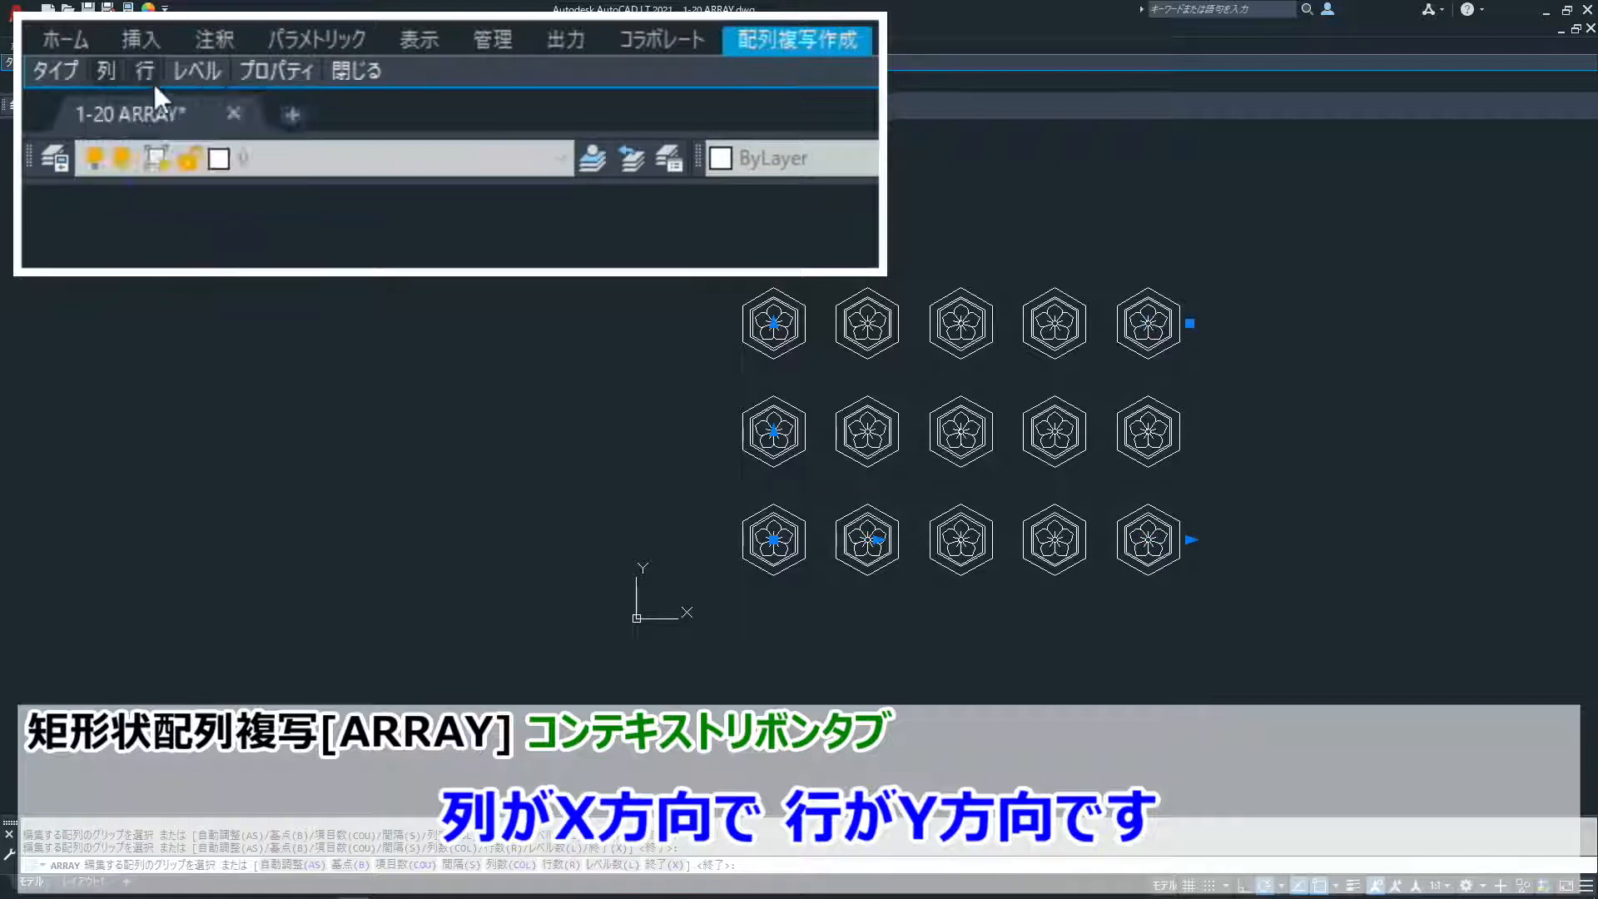
# - Set the array to 4 rows with a row spacing of 75, and close the array creation
pyautogui.moveTo(143, 77)
pyautogui.moveTo(197, 74)
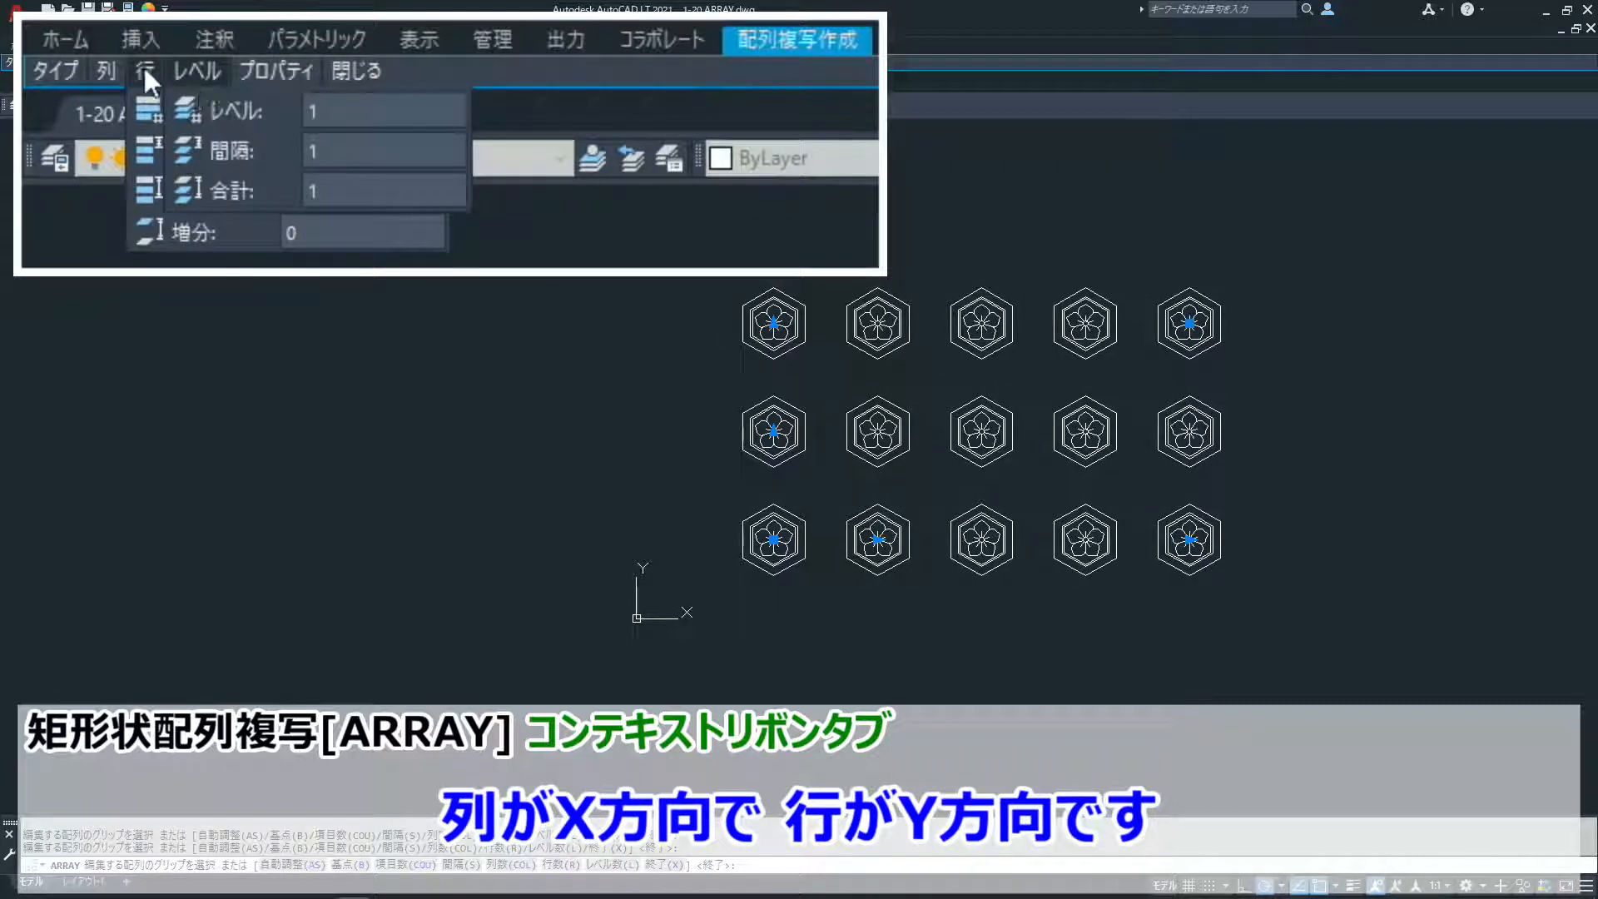
pyautogui.click(286, 111)
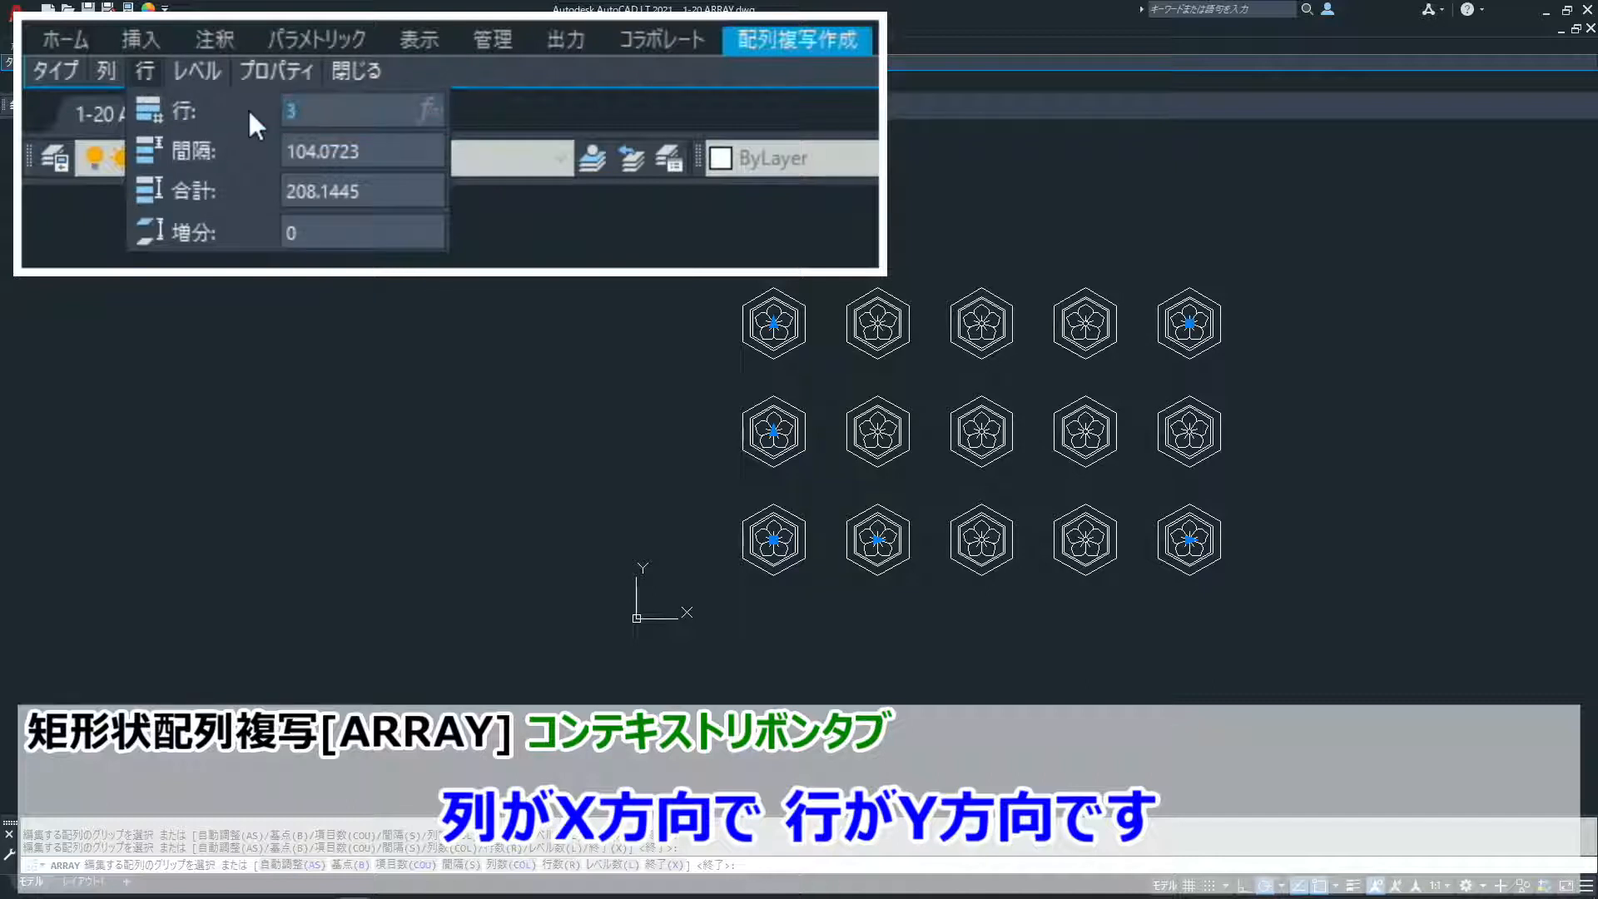
pyautogui.write('4')
pyautogui.press('Return')
pyautogui.click(288, 147)
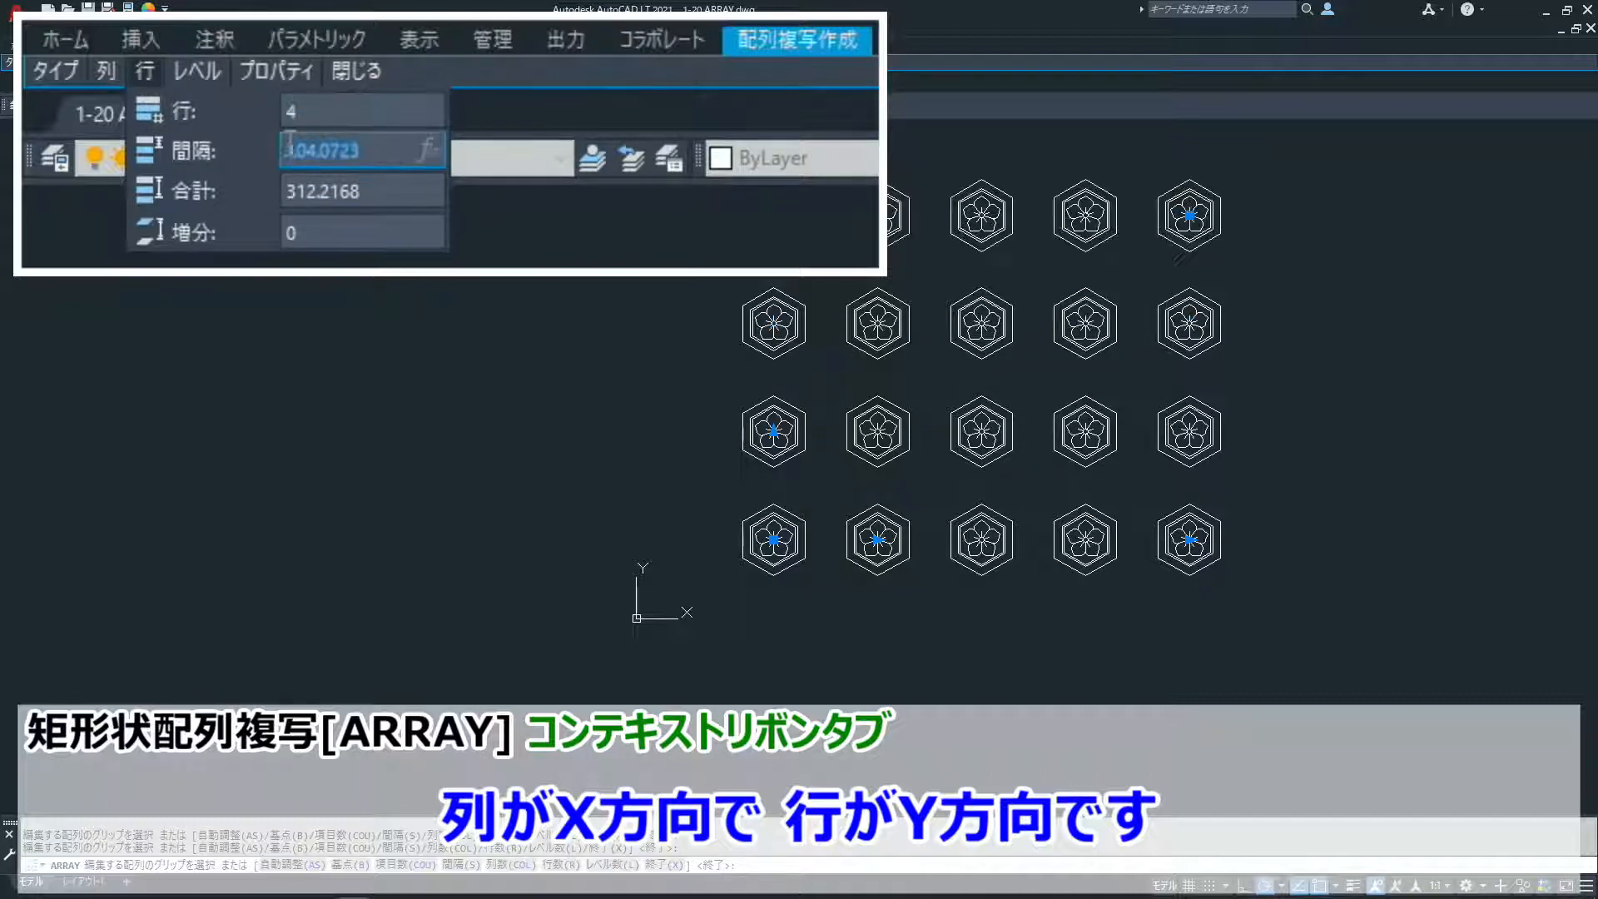
pyautogui.write('35')
pyautogui.press('Return')
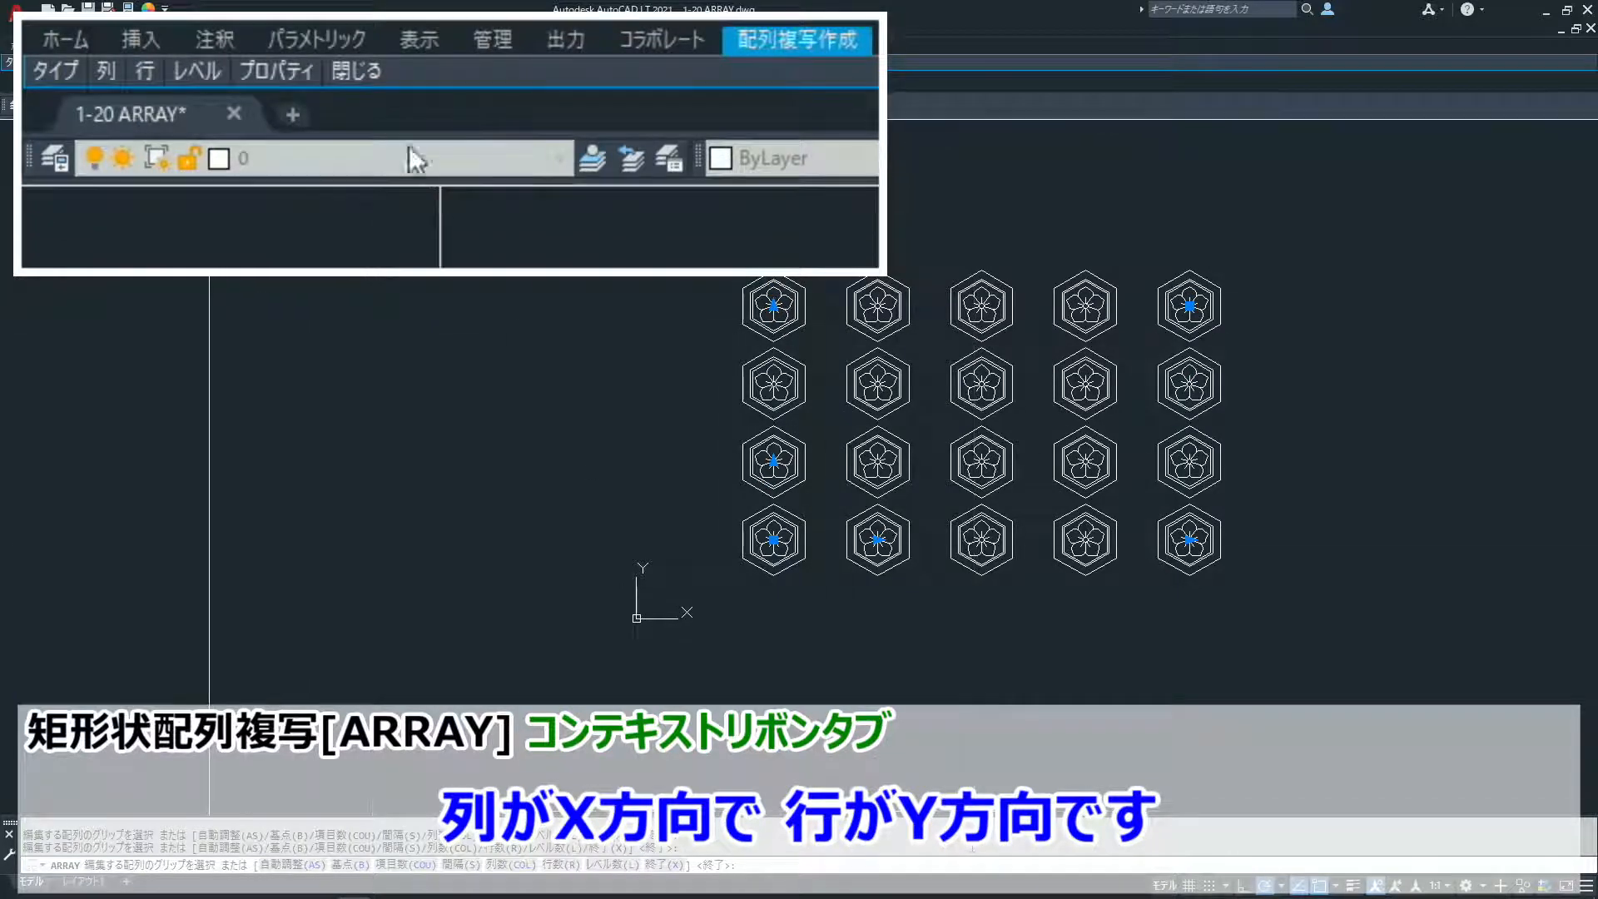
pyautogui.moveTo(361, 75)
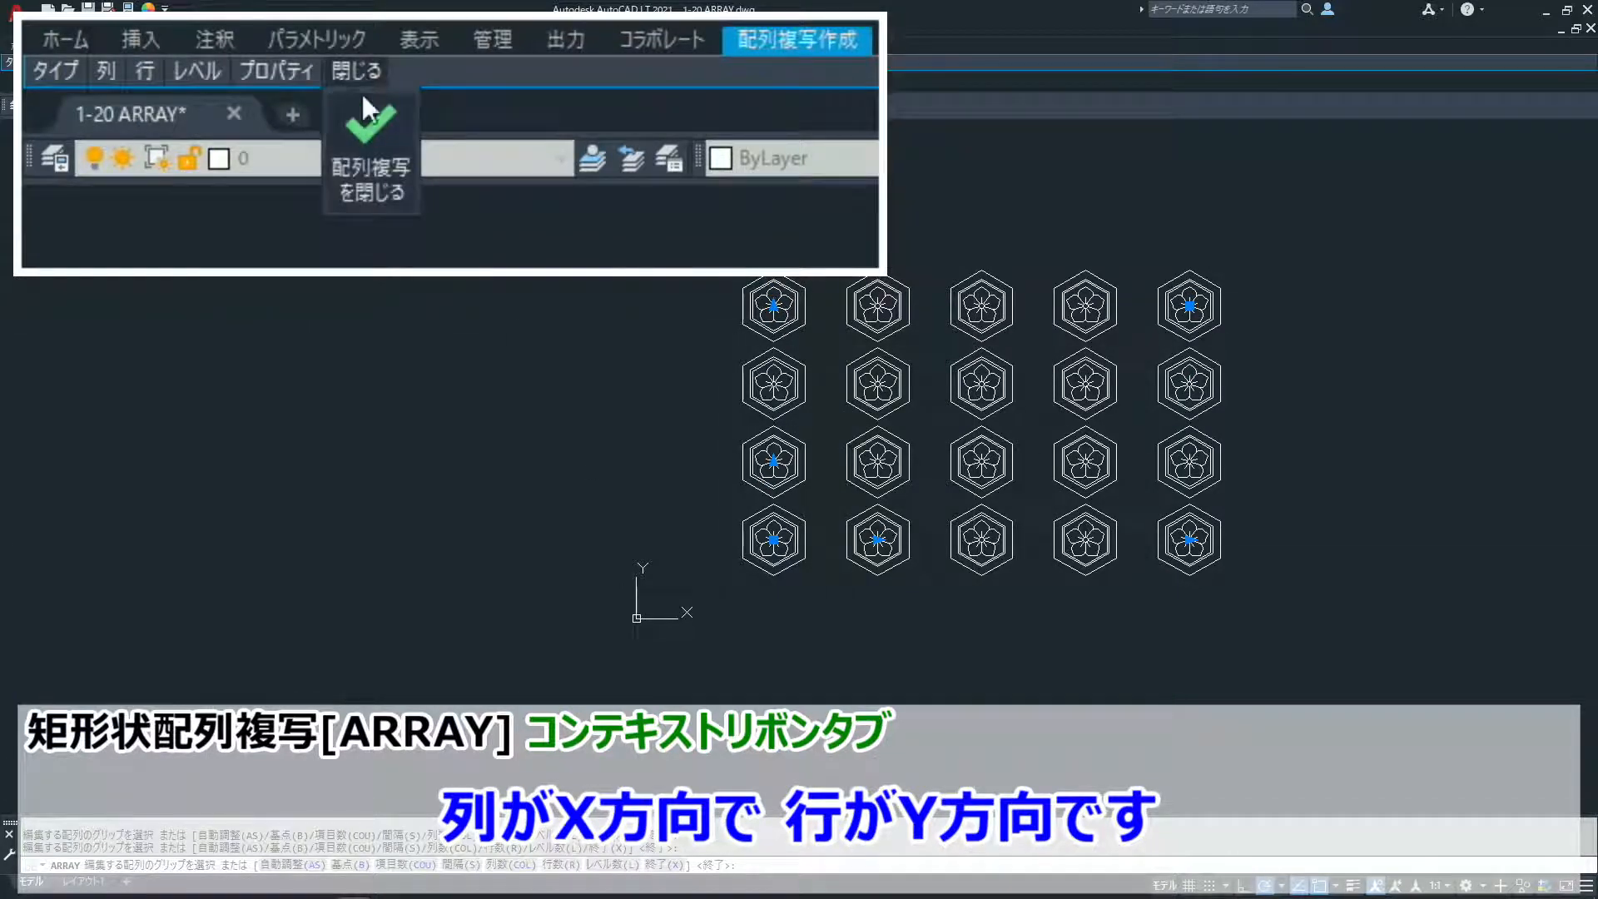
pyautogui.click(360, 126)
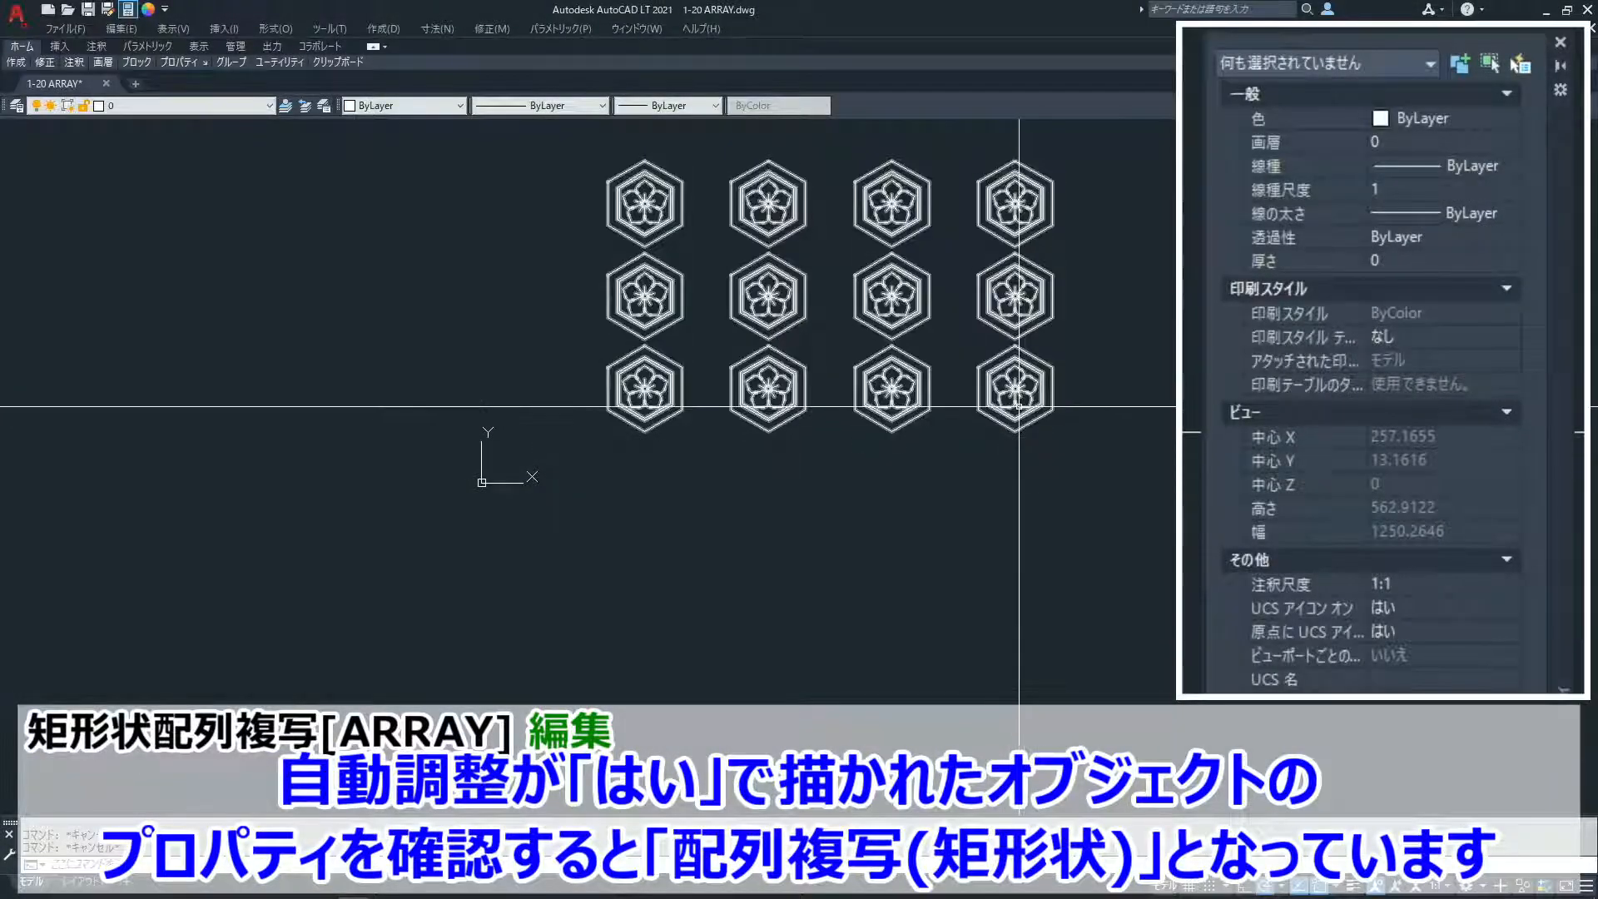
# - Select the emblem array and set its properties to 3 columns with a column spacing of 74
pyautogui.click(1024, 410)
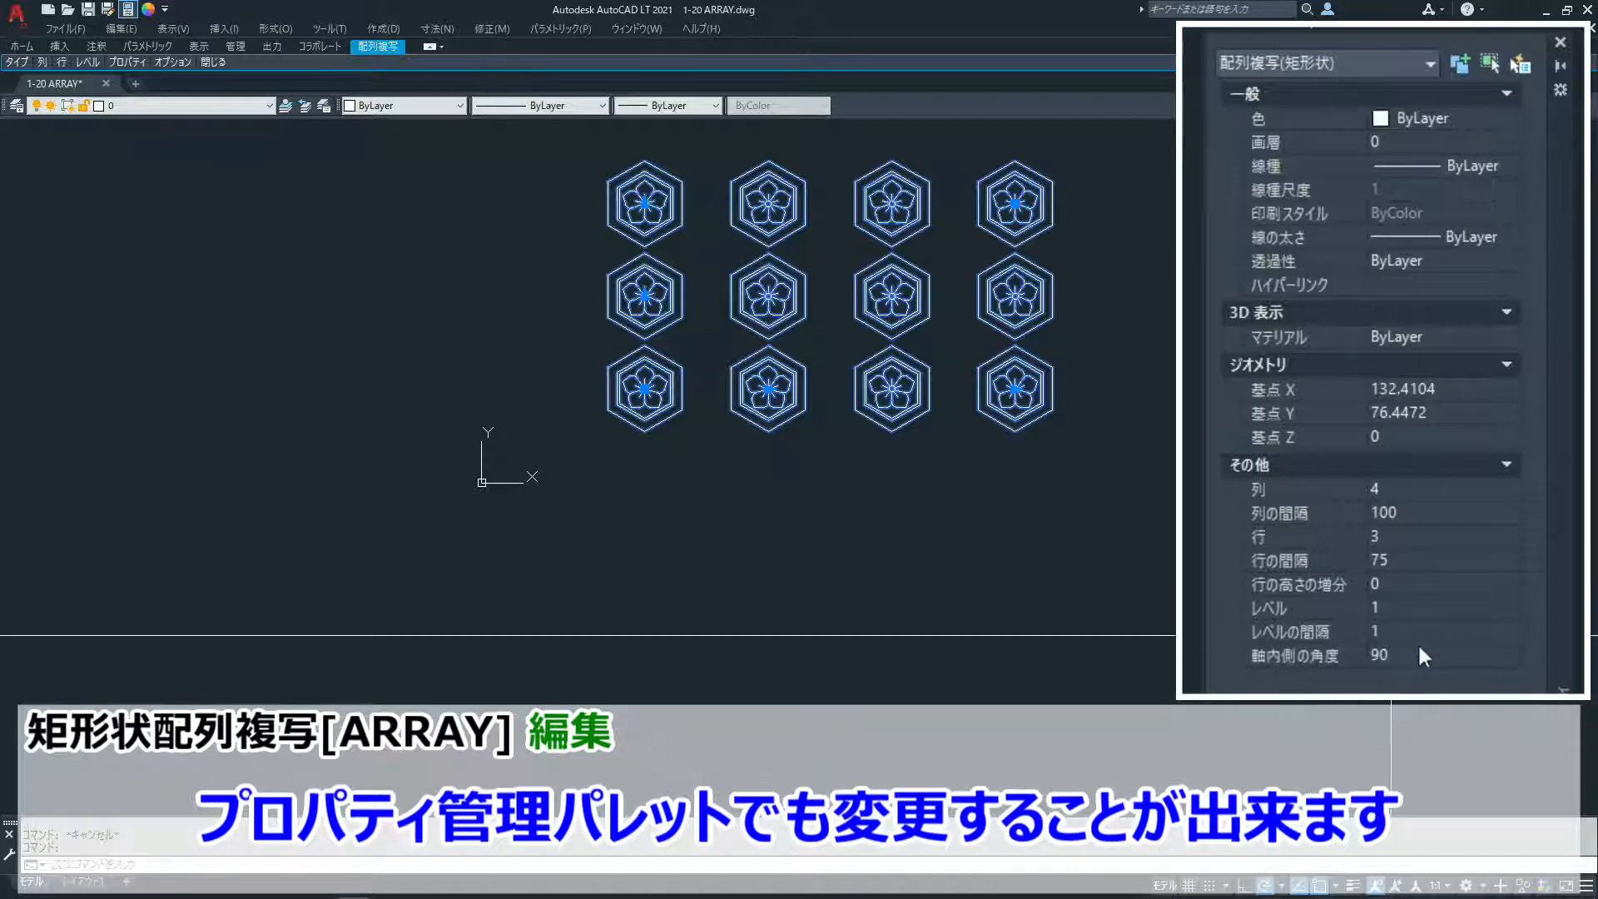
pyautogui.click(1427, 488)
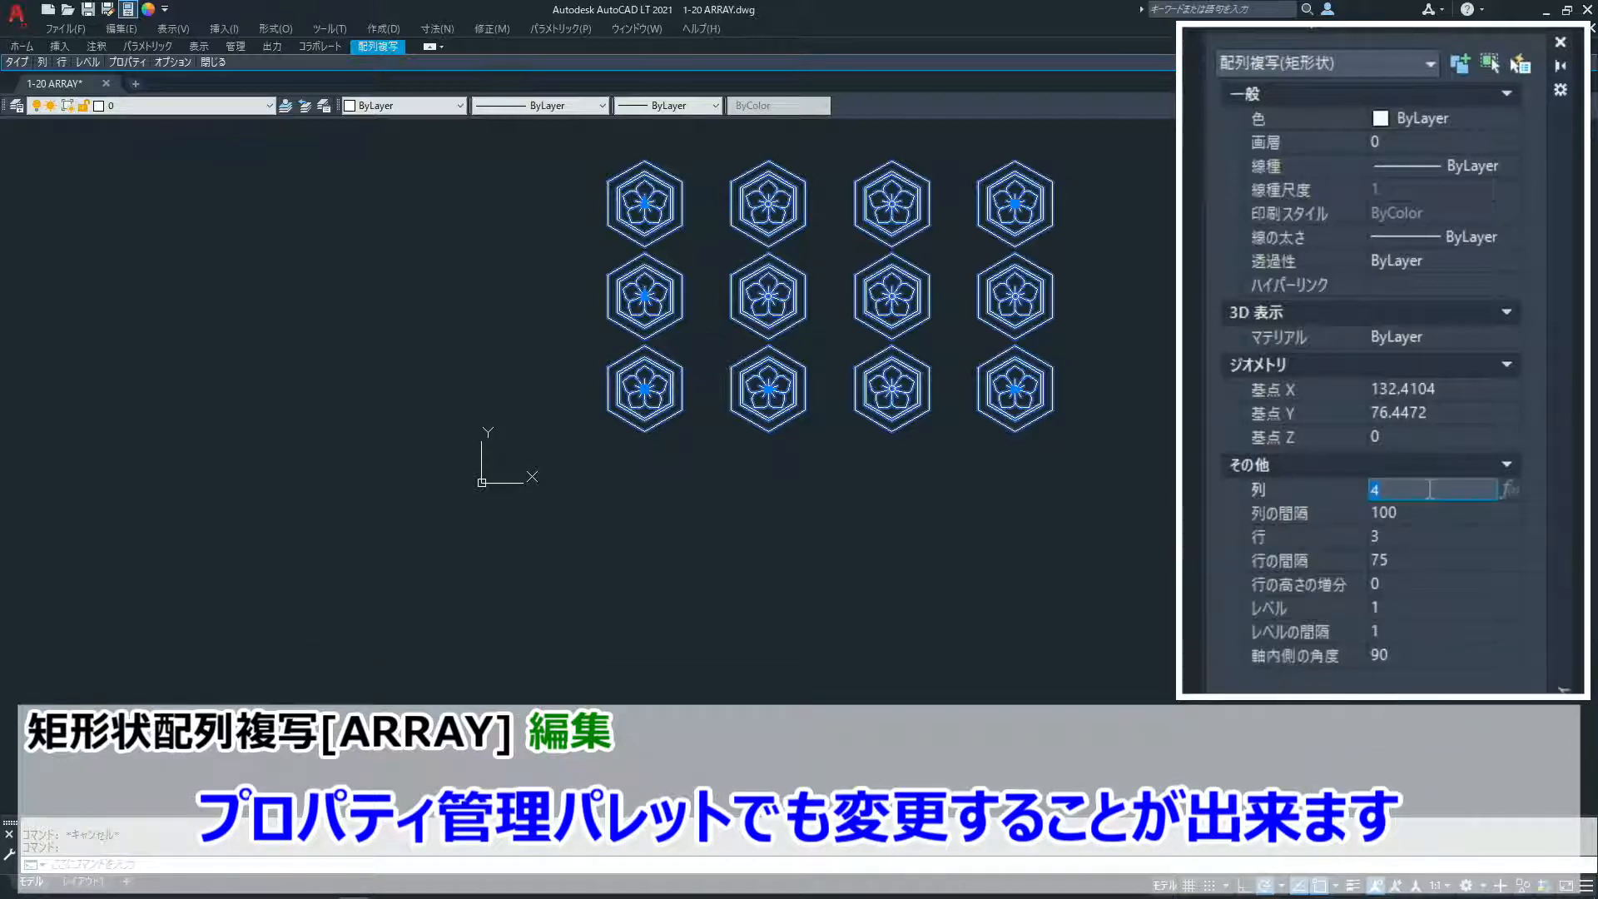
pyautogui.write('3')
pyautogui.press('Tab')
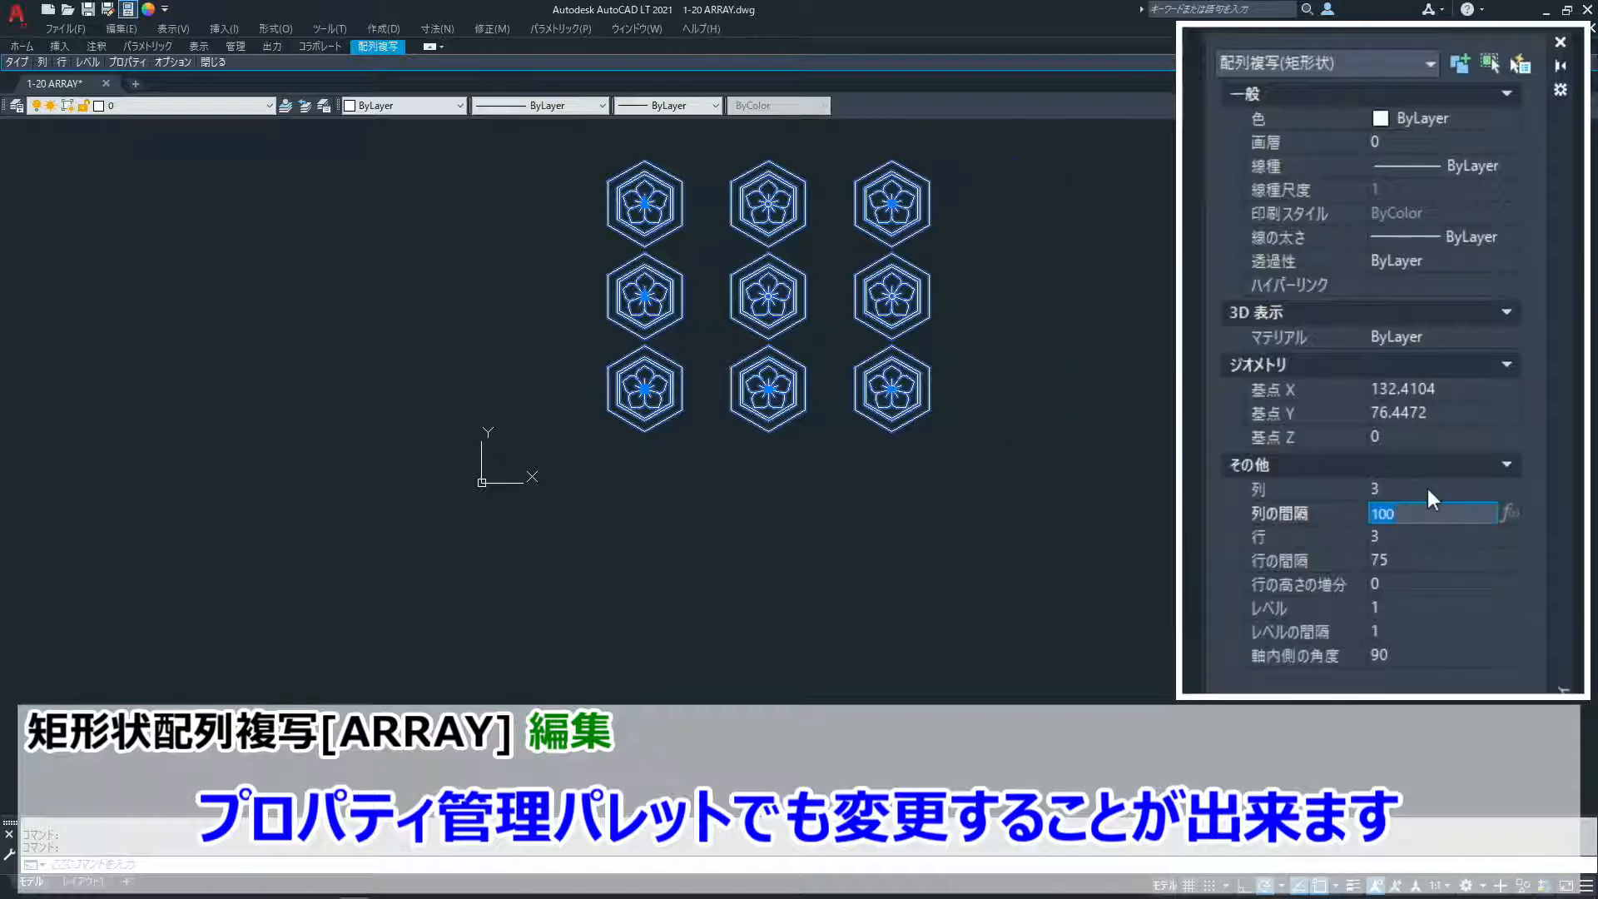
pyautogui.write('74')
pyautogui.press('Tab')
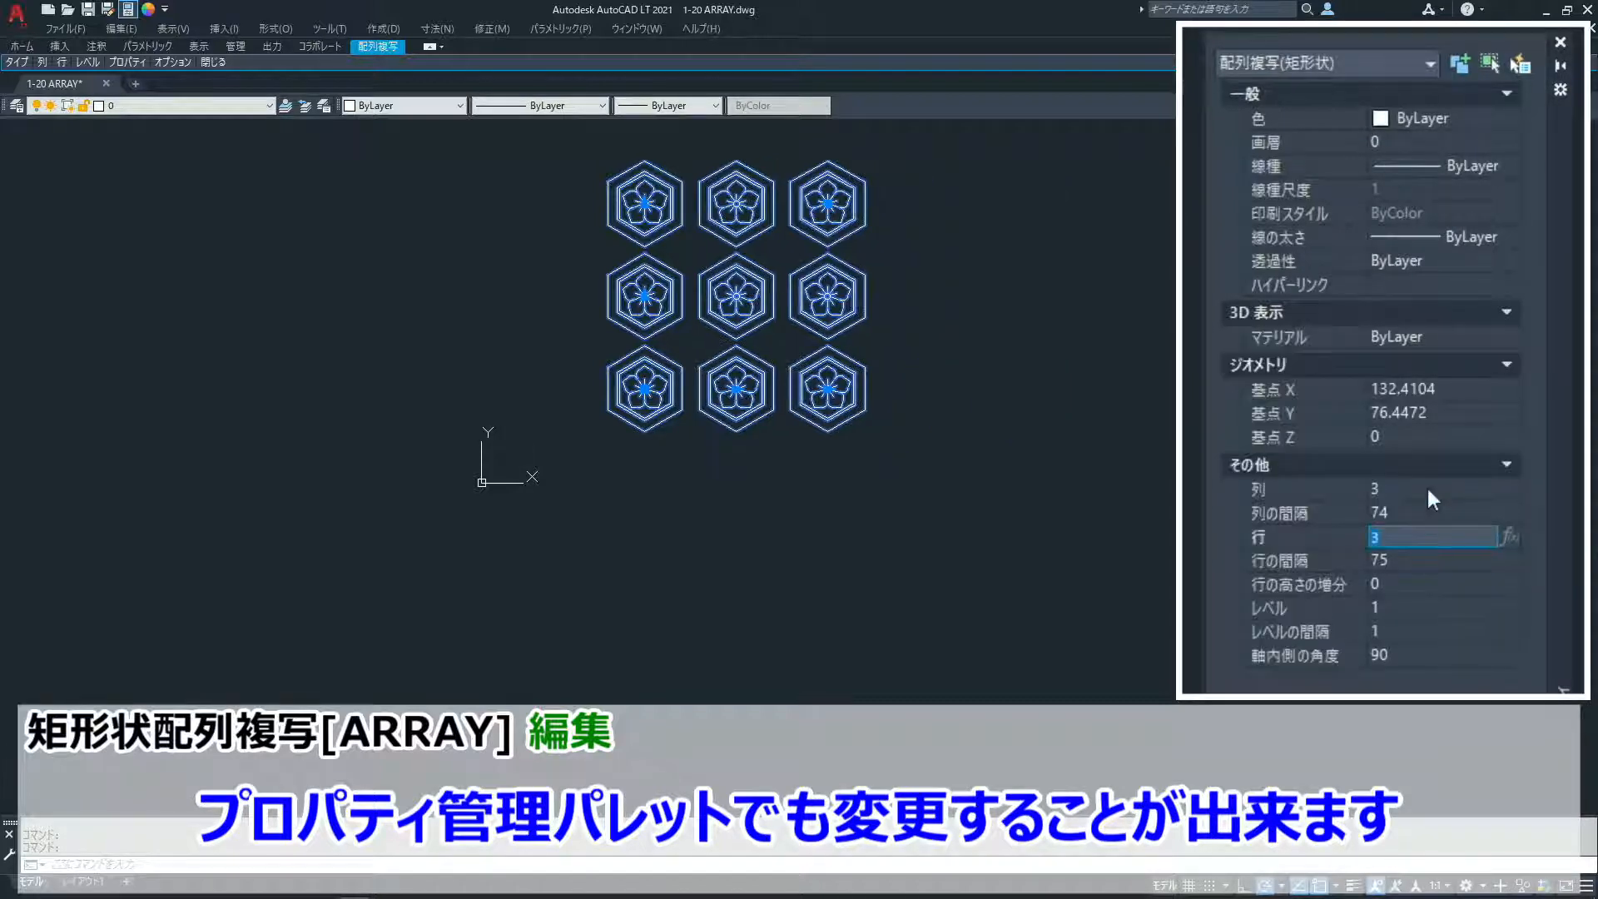
# - Set the array's properties to 2 rows with a row spacing of 100, and deselect it
pyautogui.write('2')
pyautogui.press('Tab')
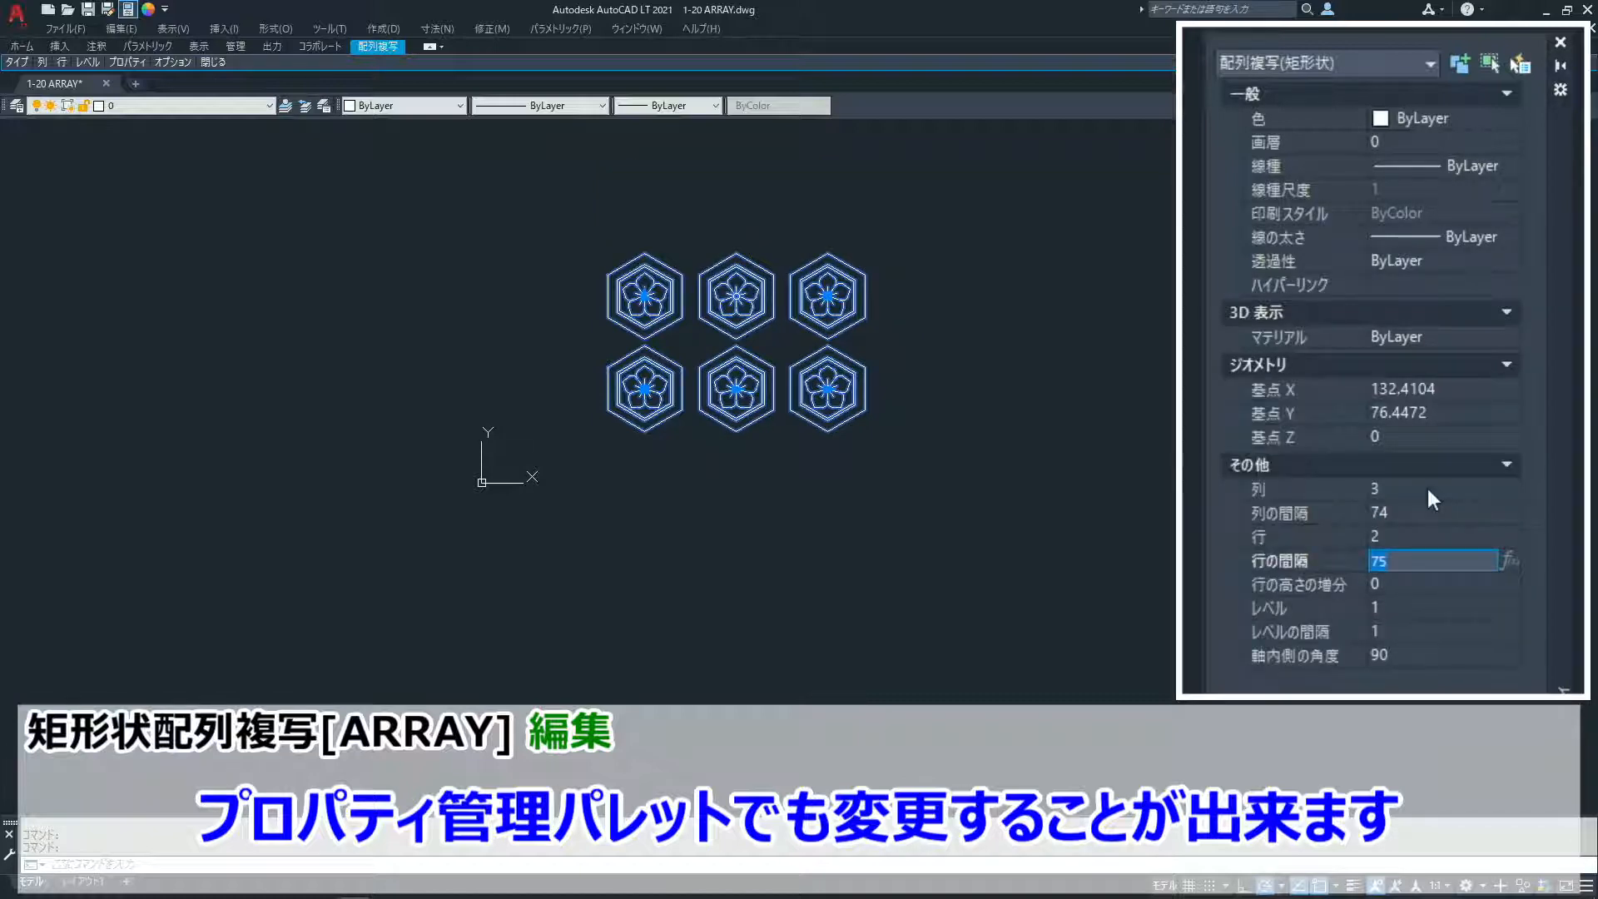
pyautogui.write('100')
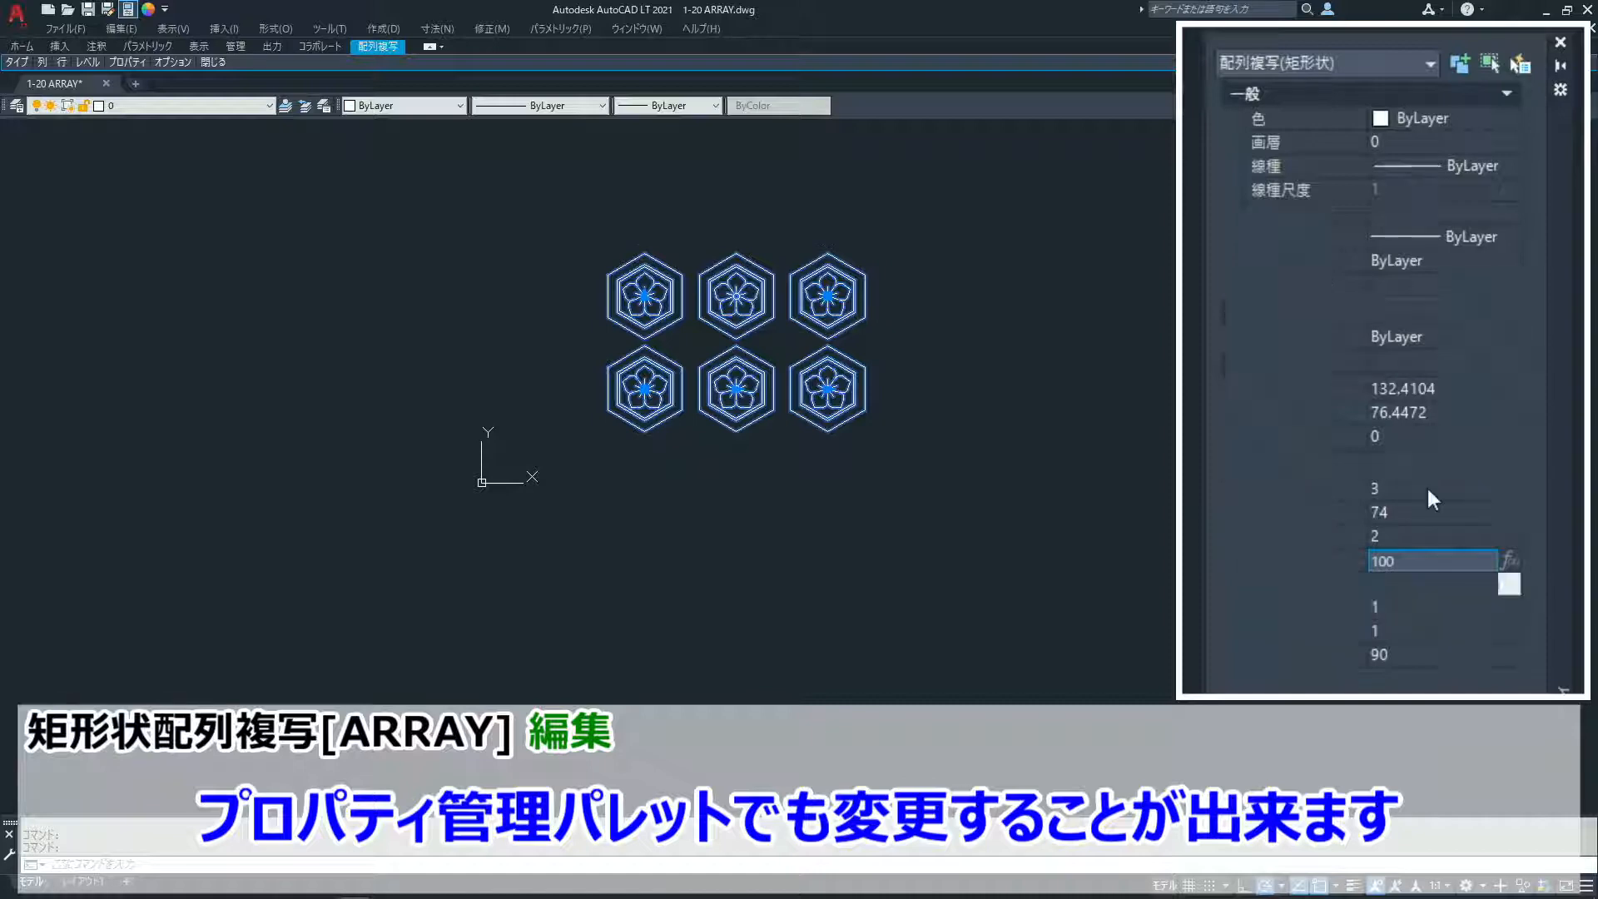
pyautogui.press('Tab')
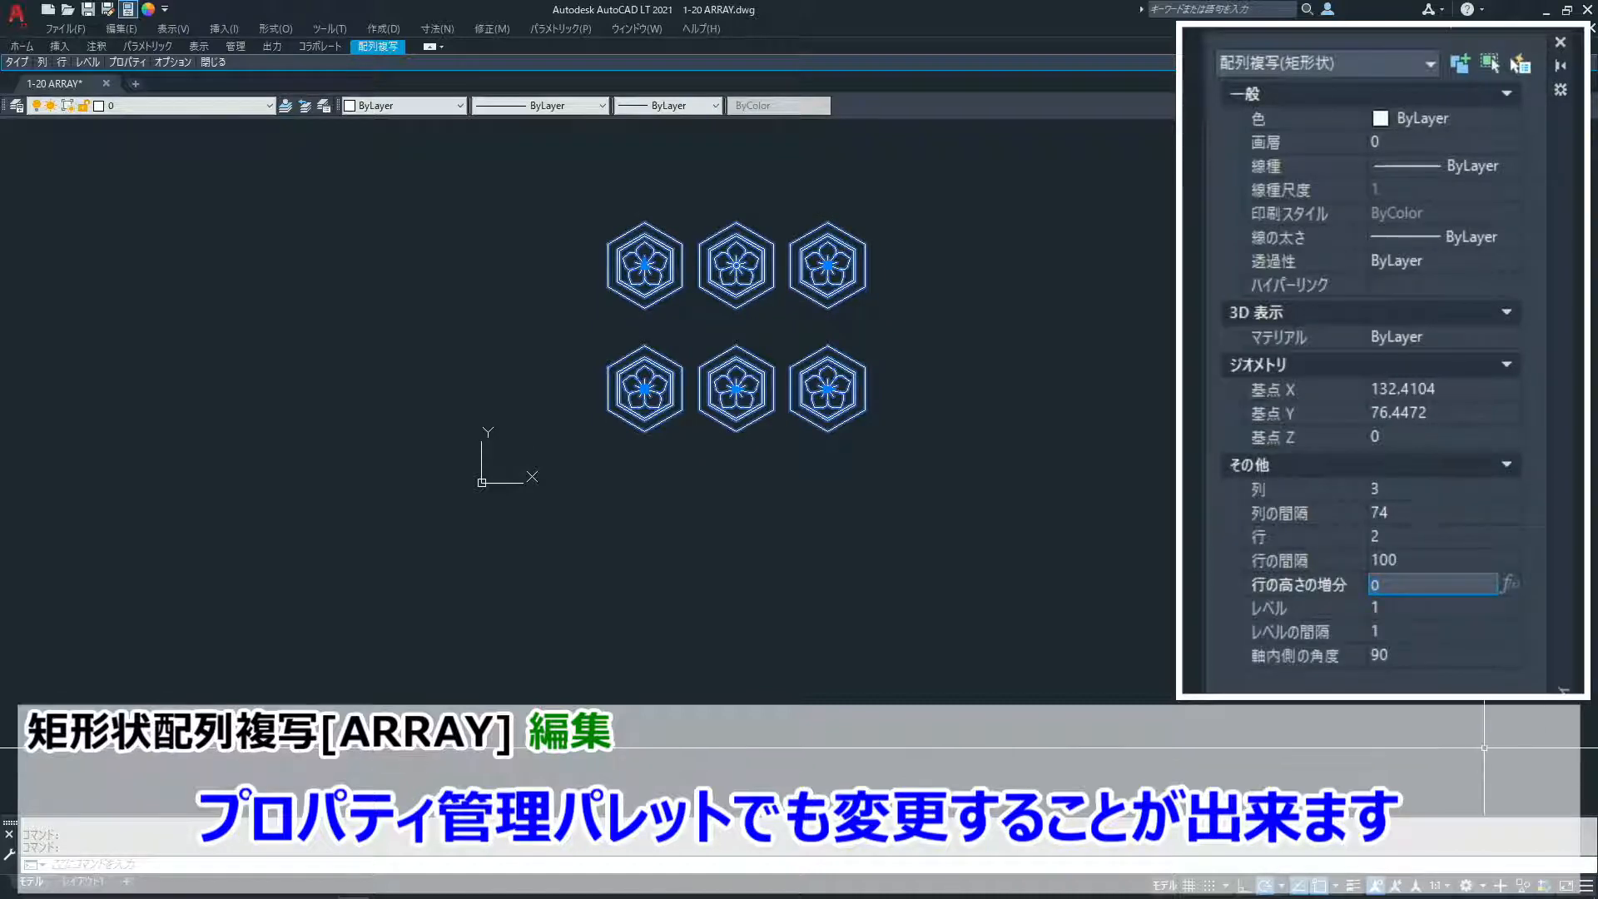
pyautogui.press('Escape')
pyautogui.press('Escape')
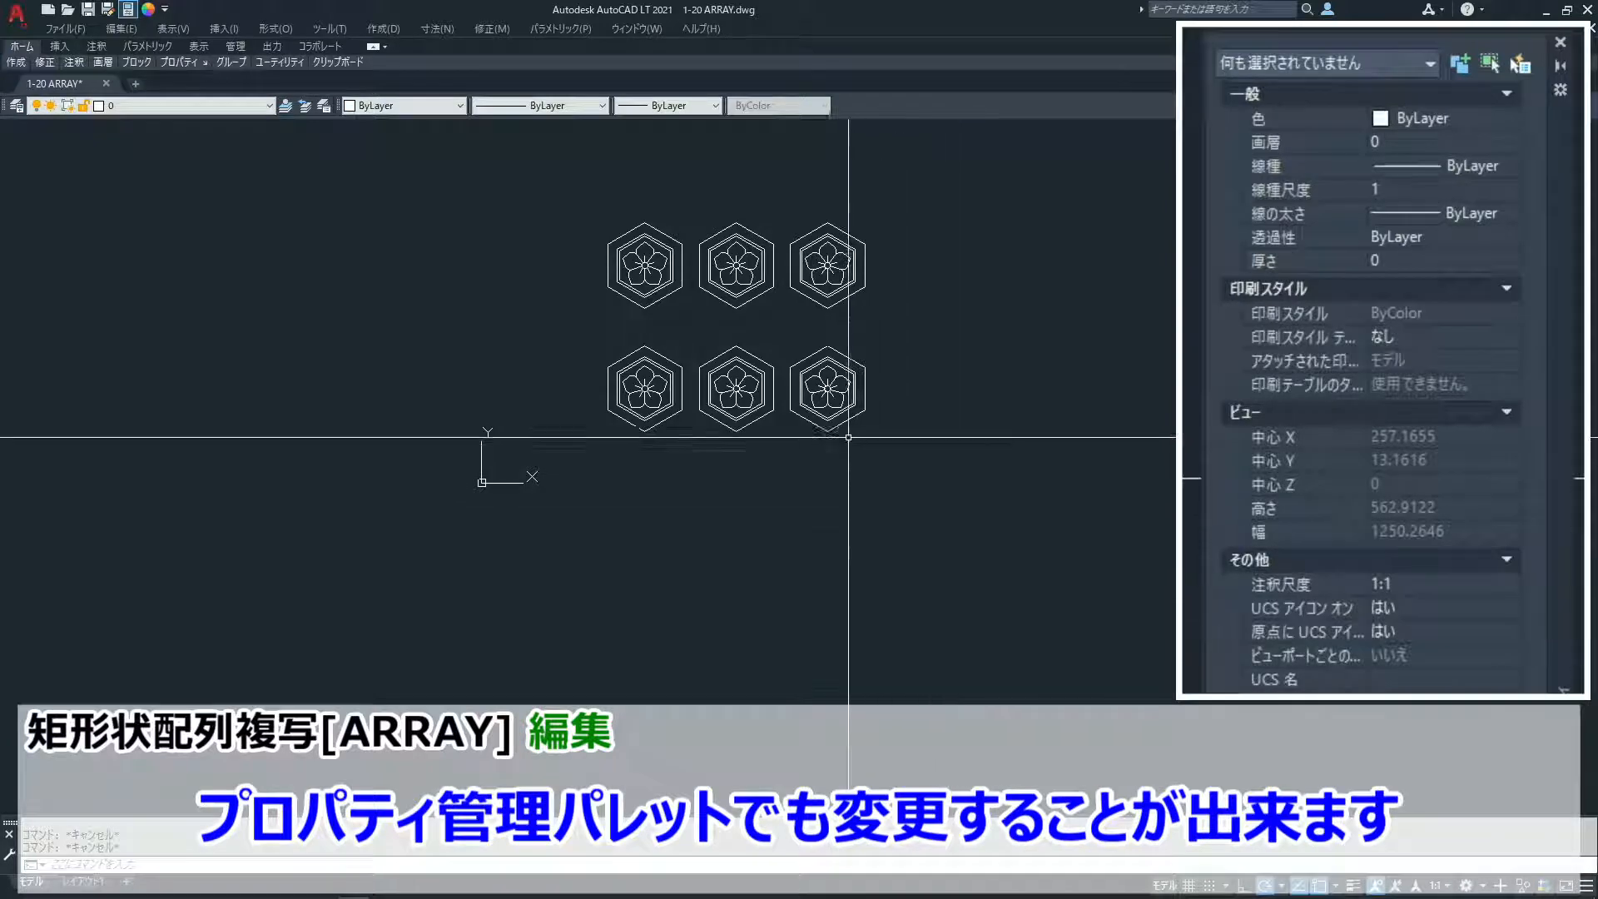
# - Select the array and set it to 4 columns with a column spacing of 100 using its contextual array settings
pyautogui.click(816, 406)
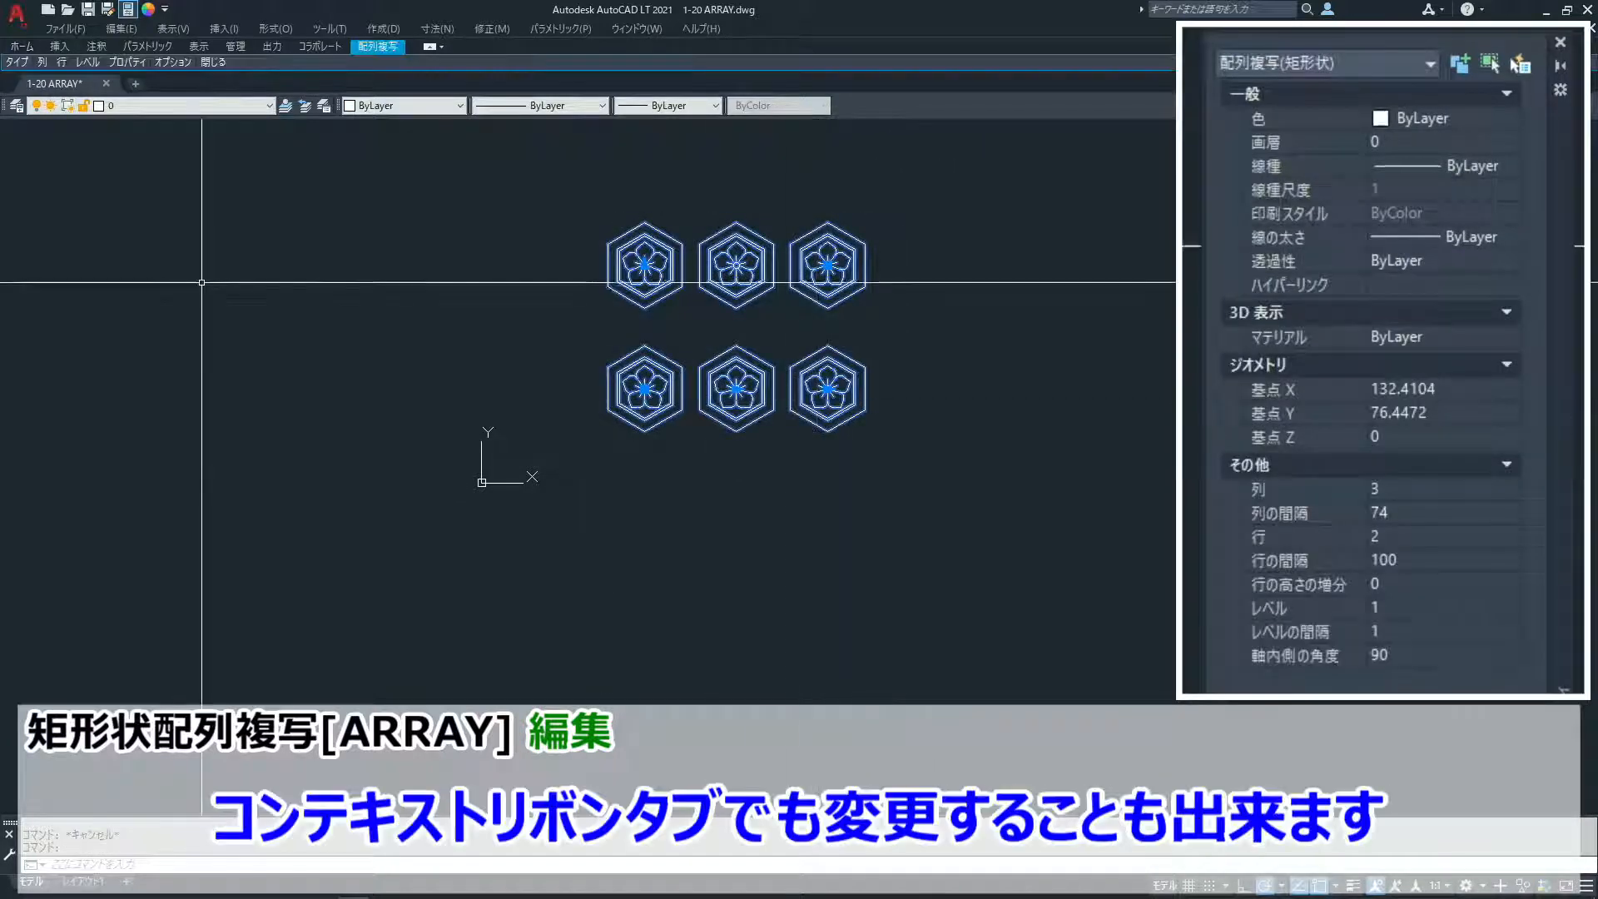
pyautogui.moveTo(37, 67)
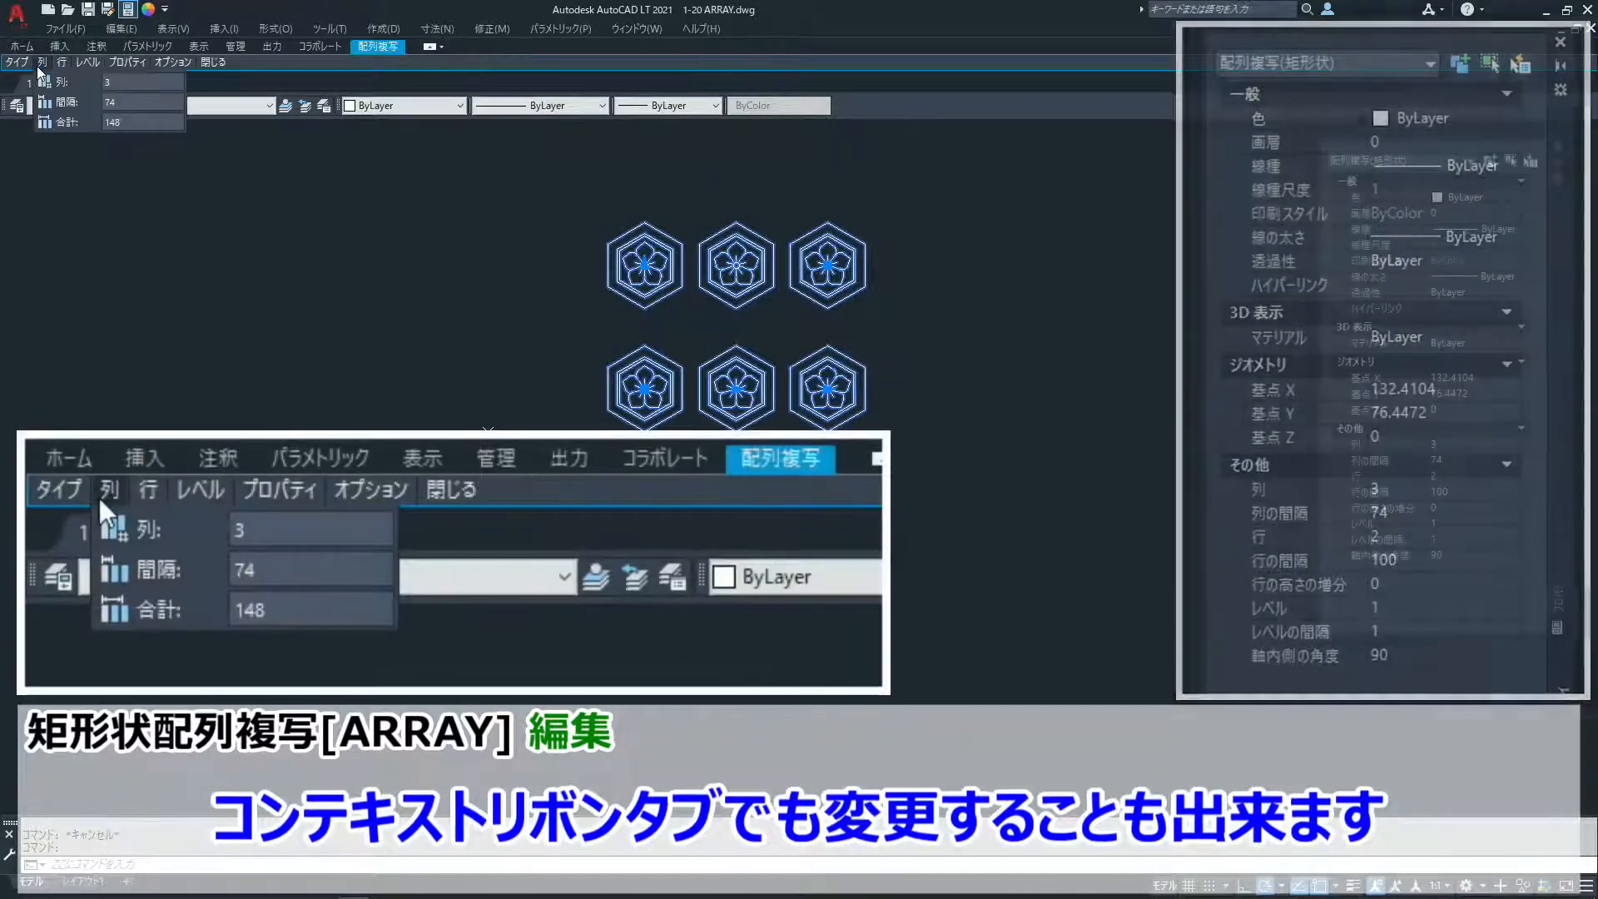
pyautogui.click(108, 83)
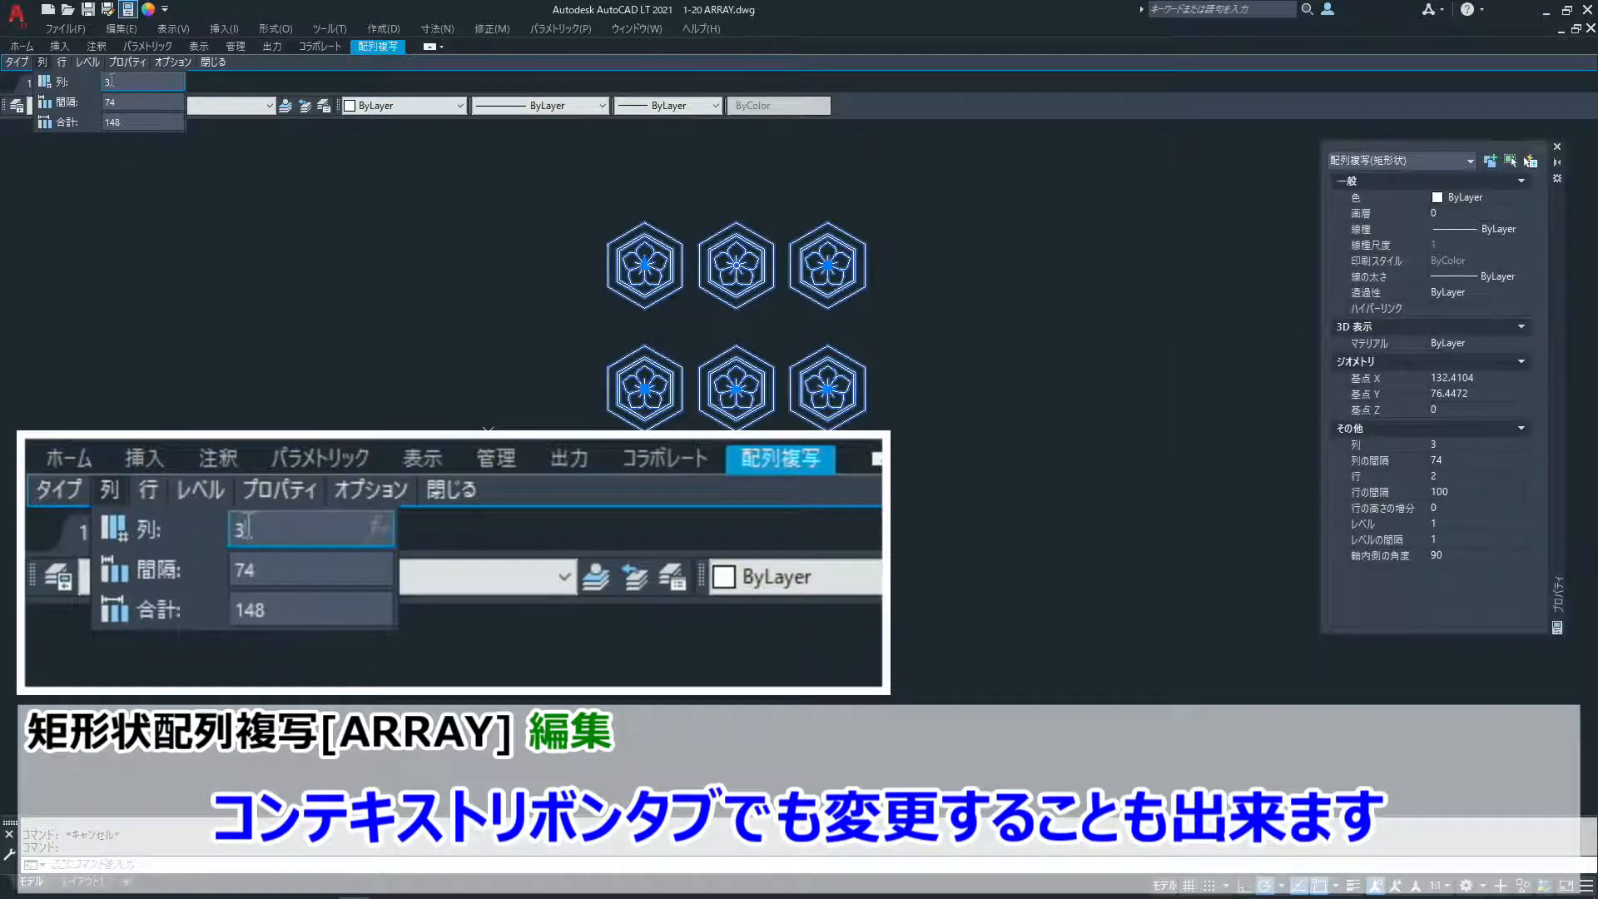
pyautogui.write('4')
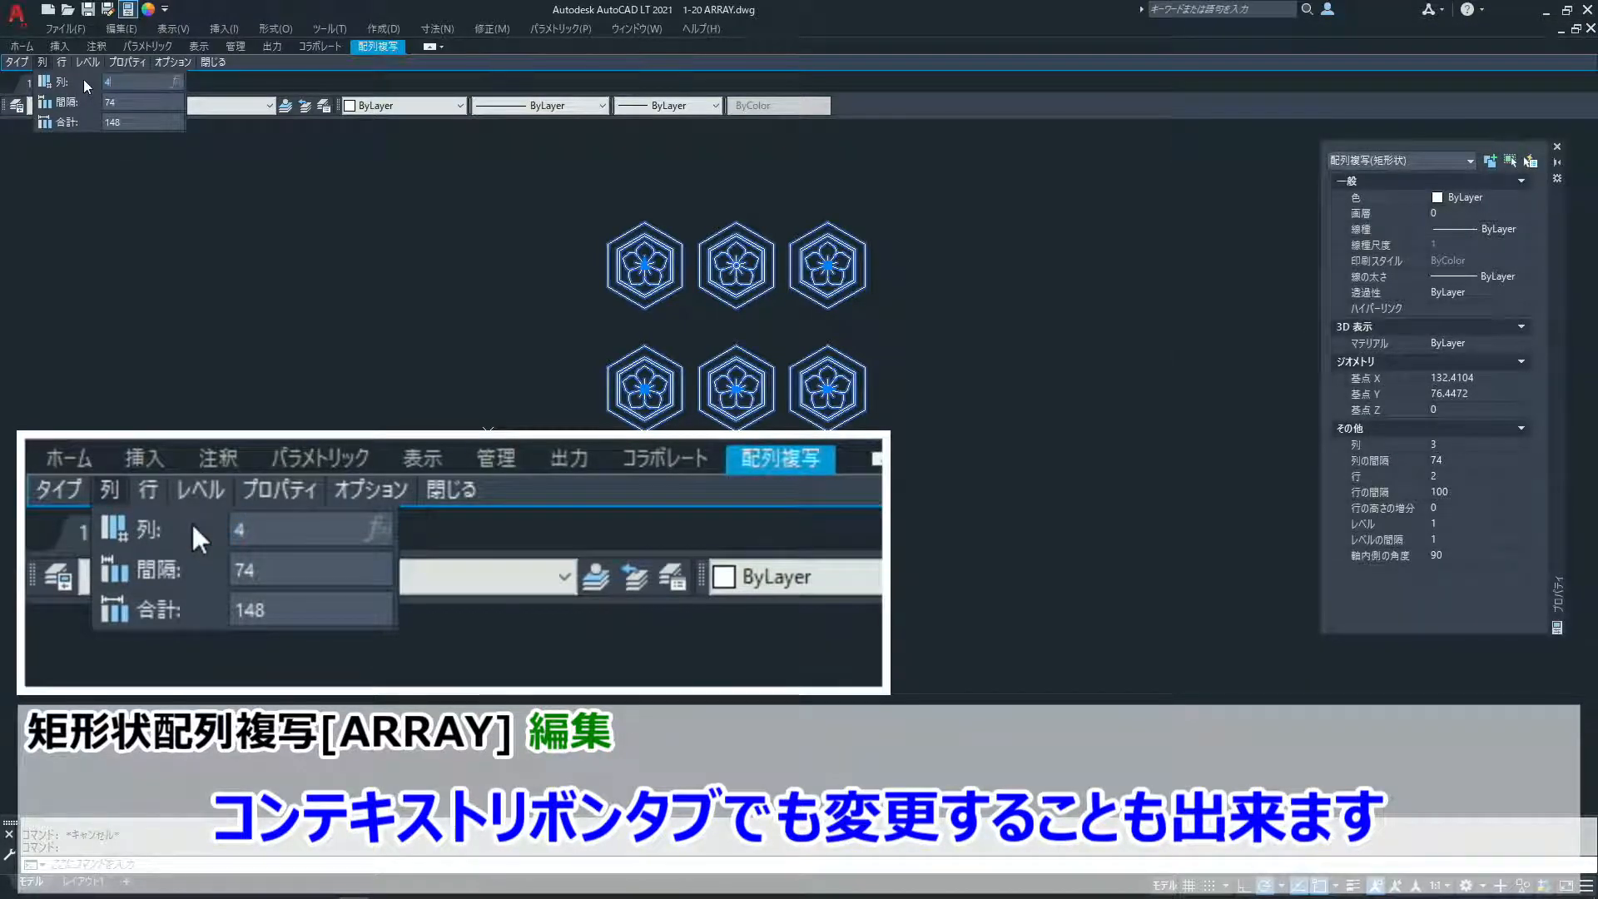
pyautogui.press('Return')
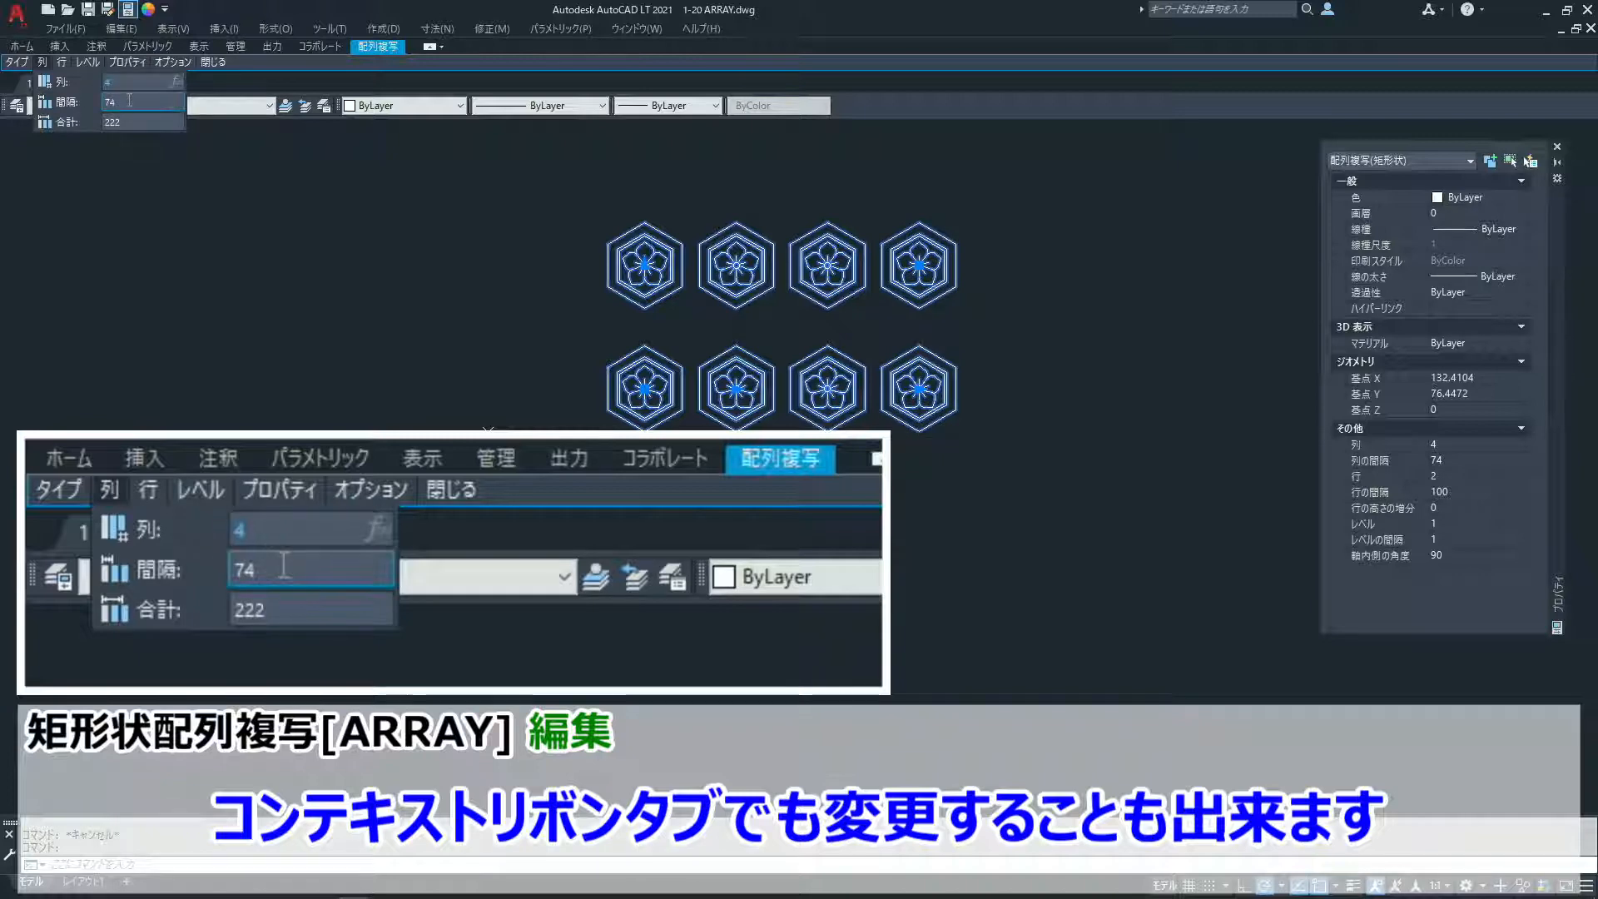
pyautogui.click(129, 101)
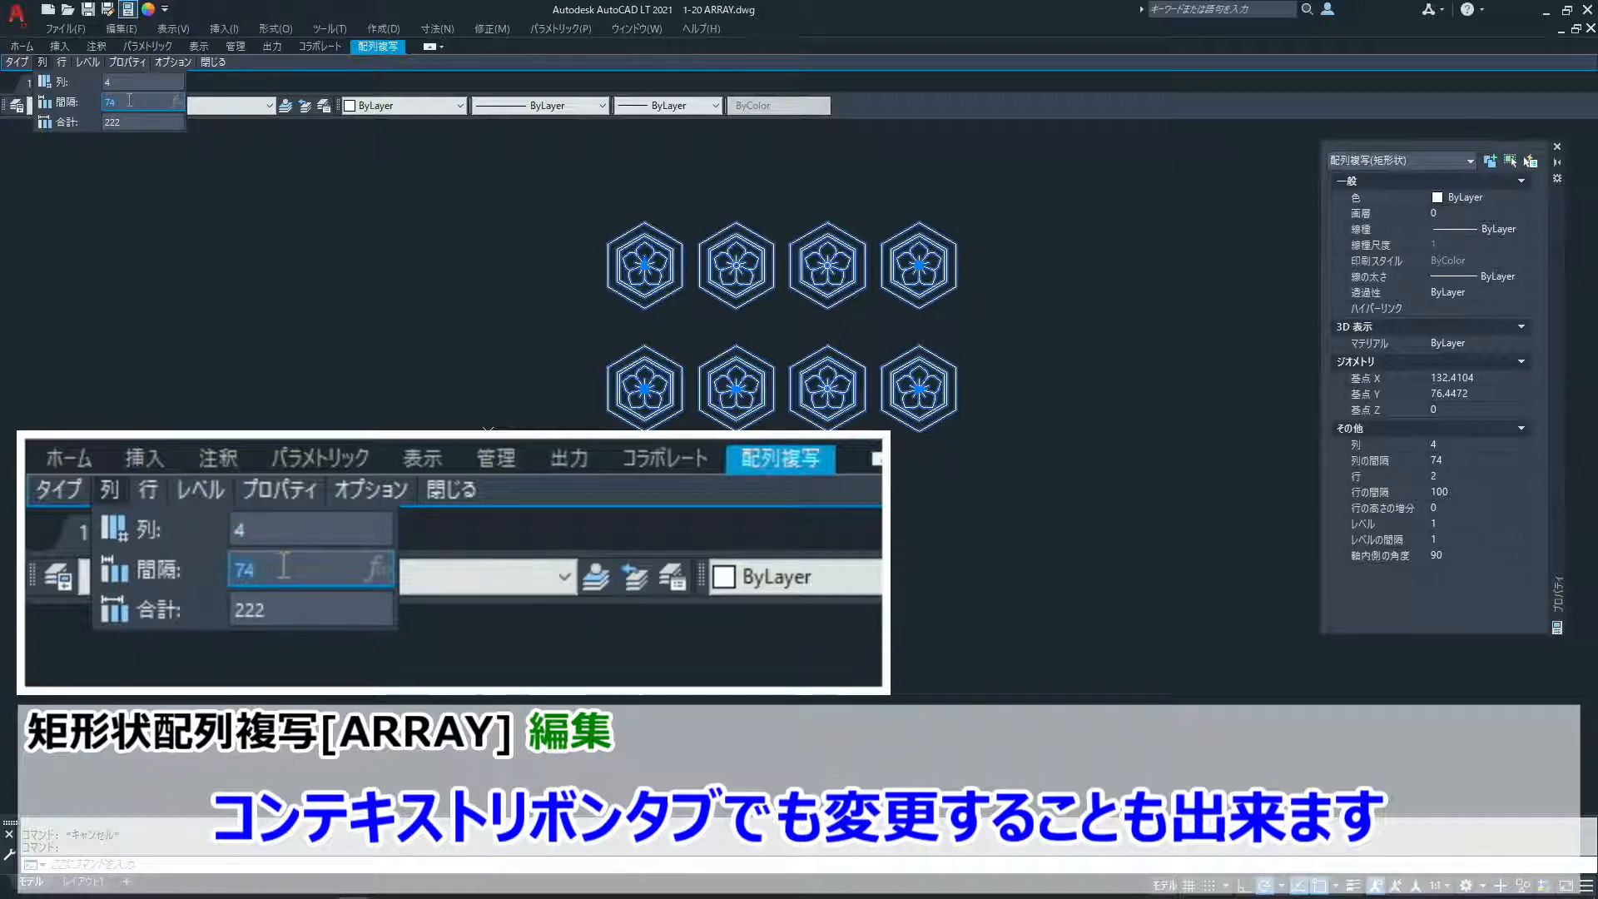
pyautogui.write('100')
pyautogui.press('Return')
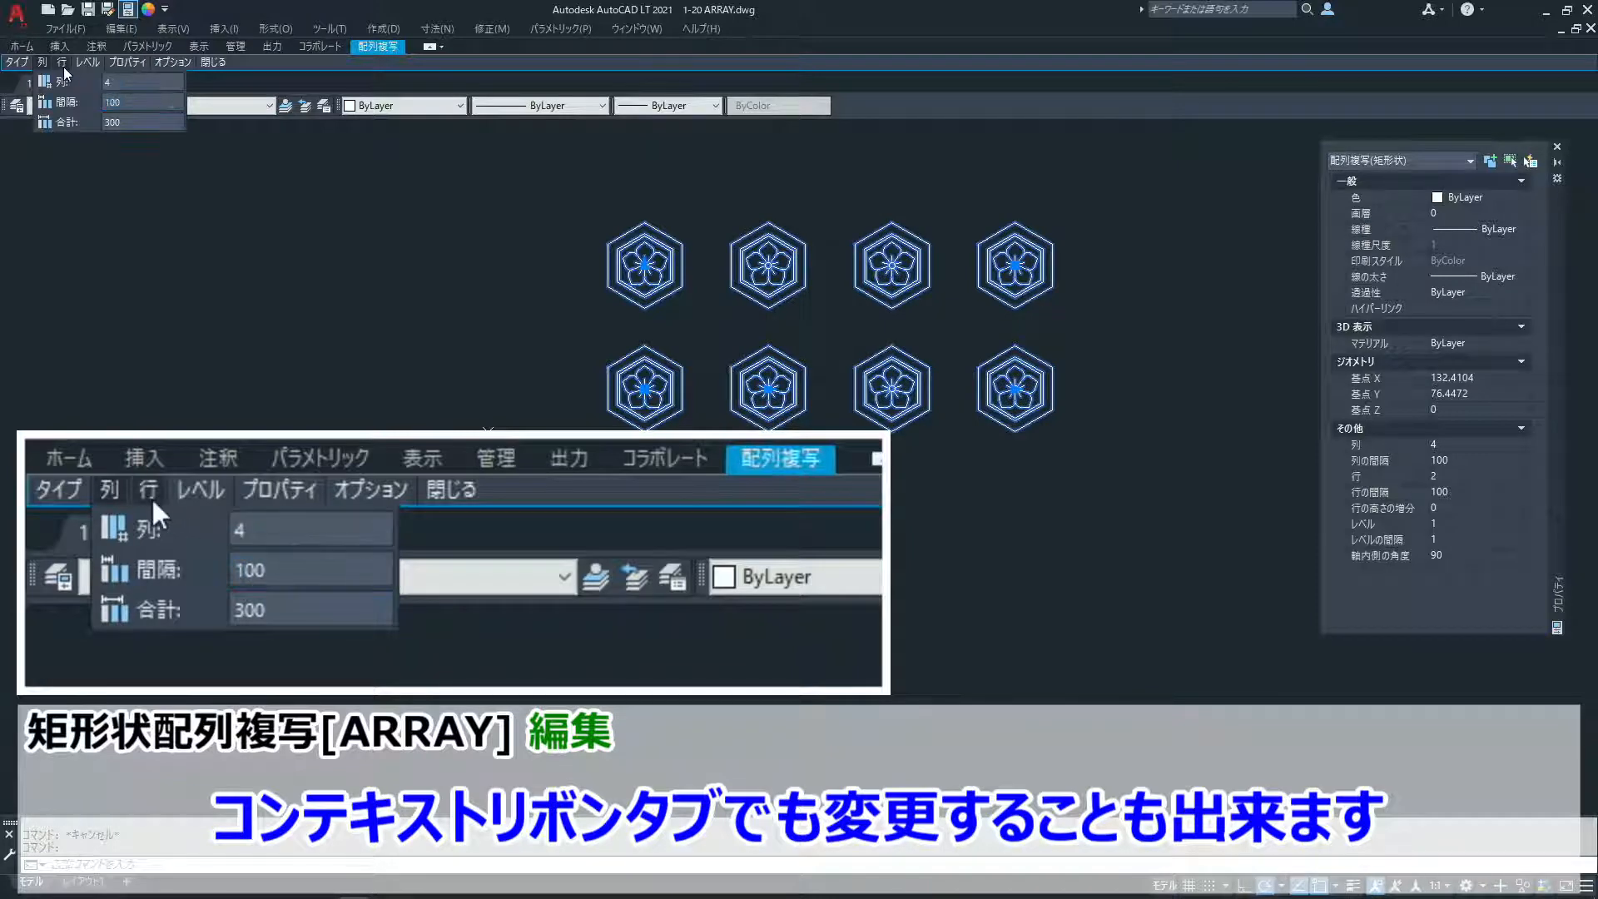
# - Set the selected array to 3 rows with a row spacing of 75 using its contextual array settings, and deselect it
pyautogui.moveTo(63, 63)
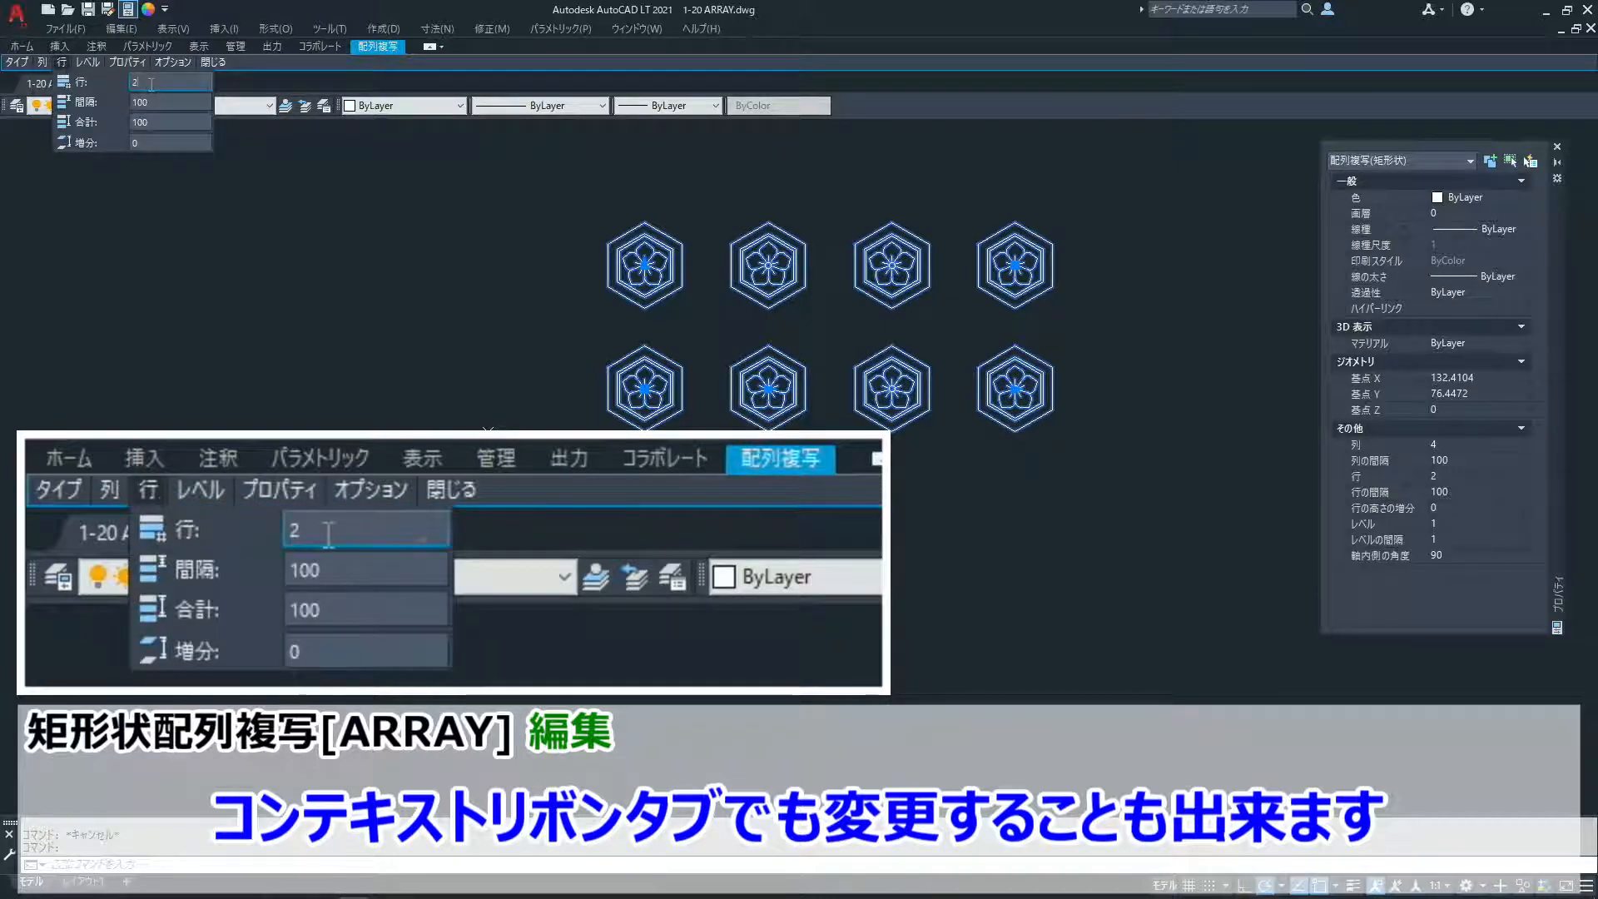
pyautogui.write('3')
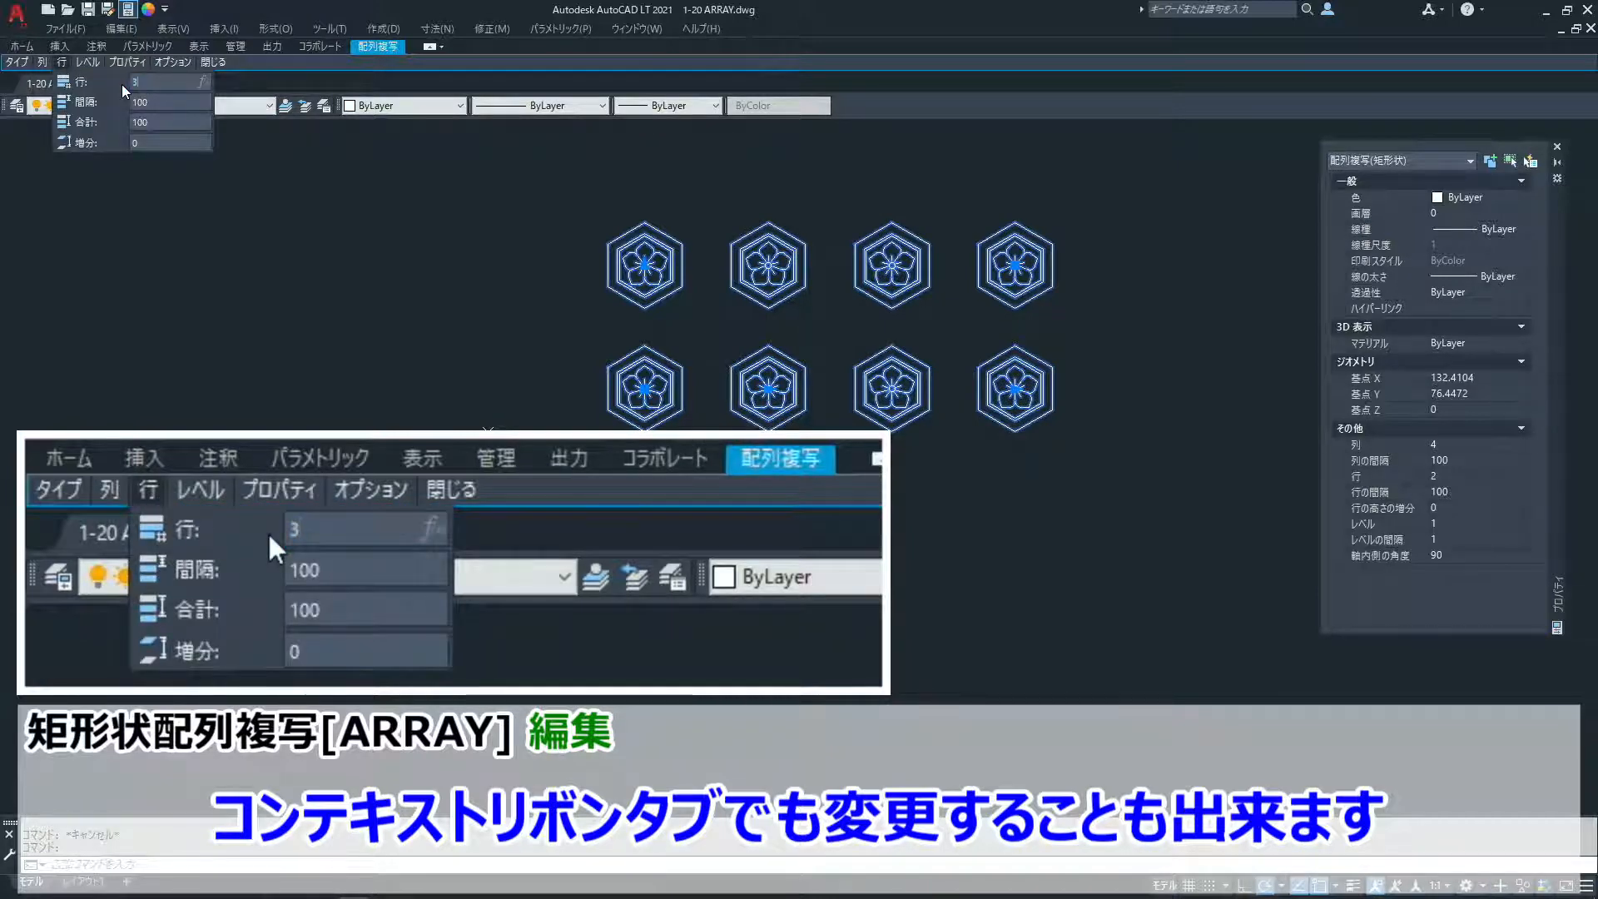
pyautogui.press('Return')
pyautogui.click(164, 103)
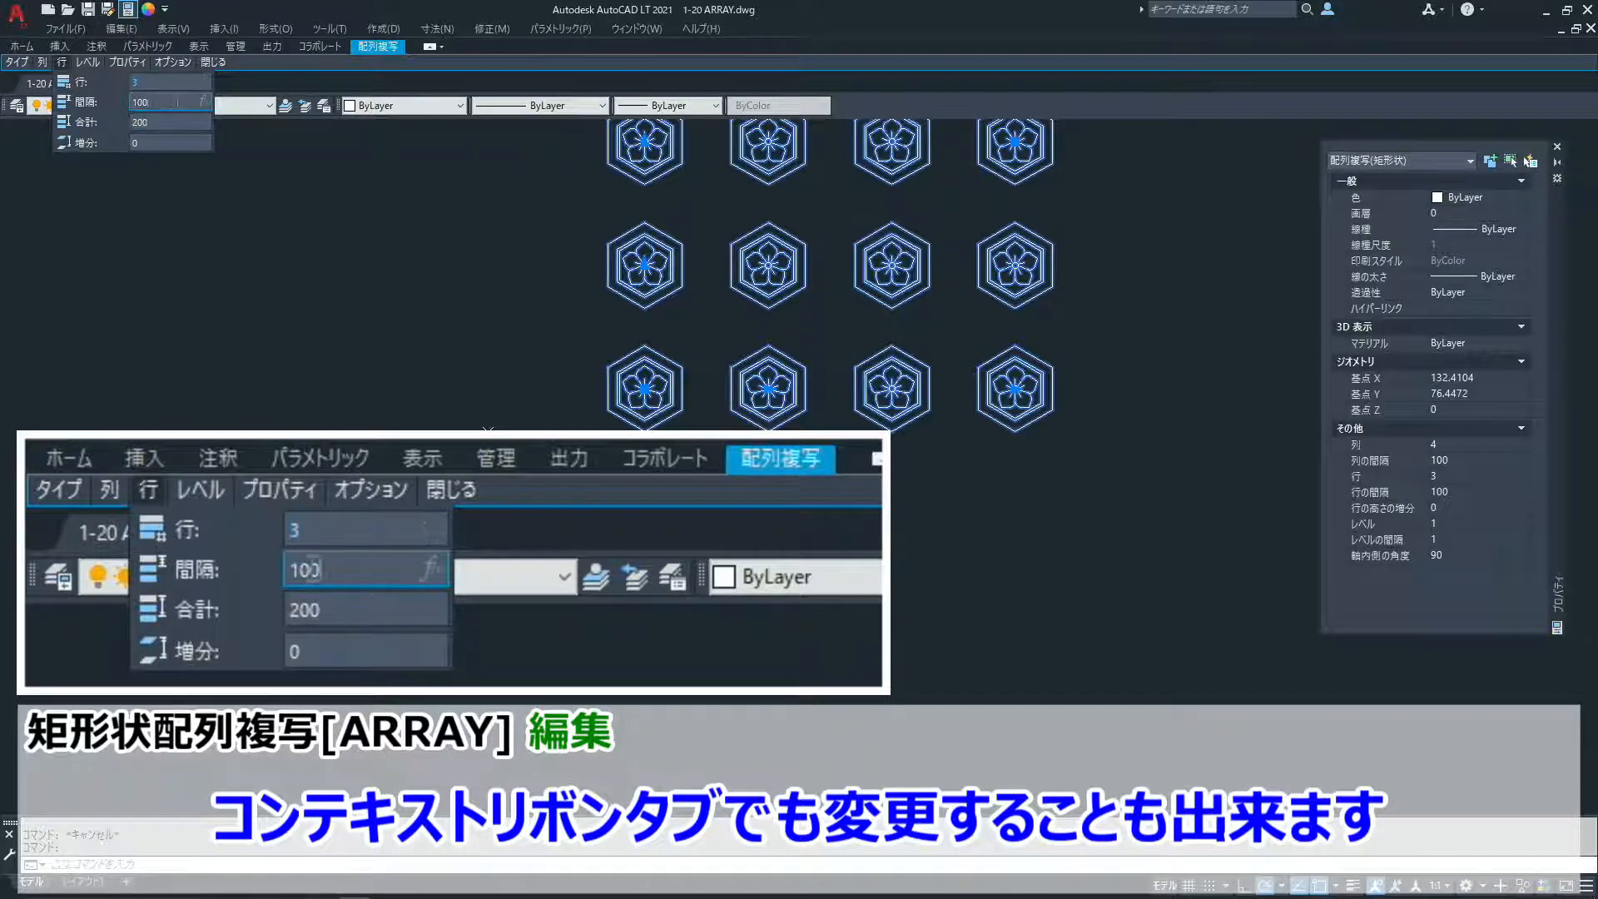
pyautogui.write('75')
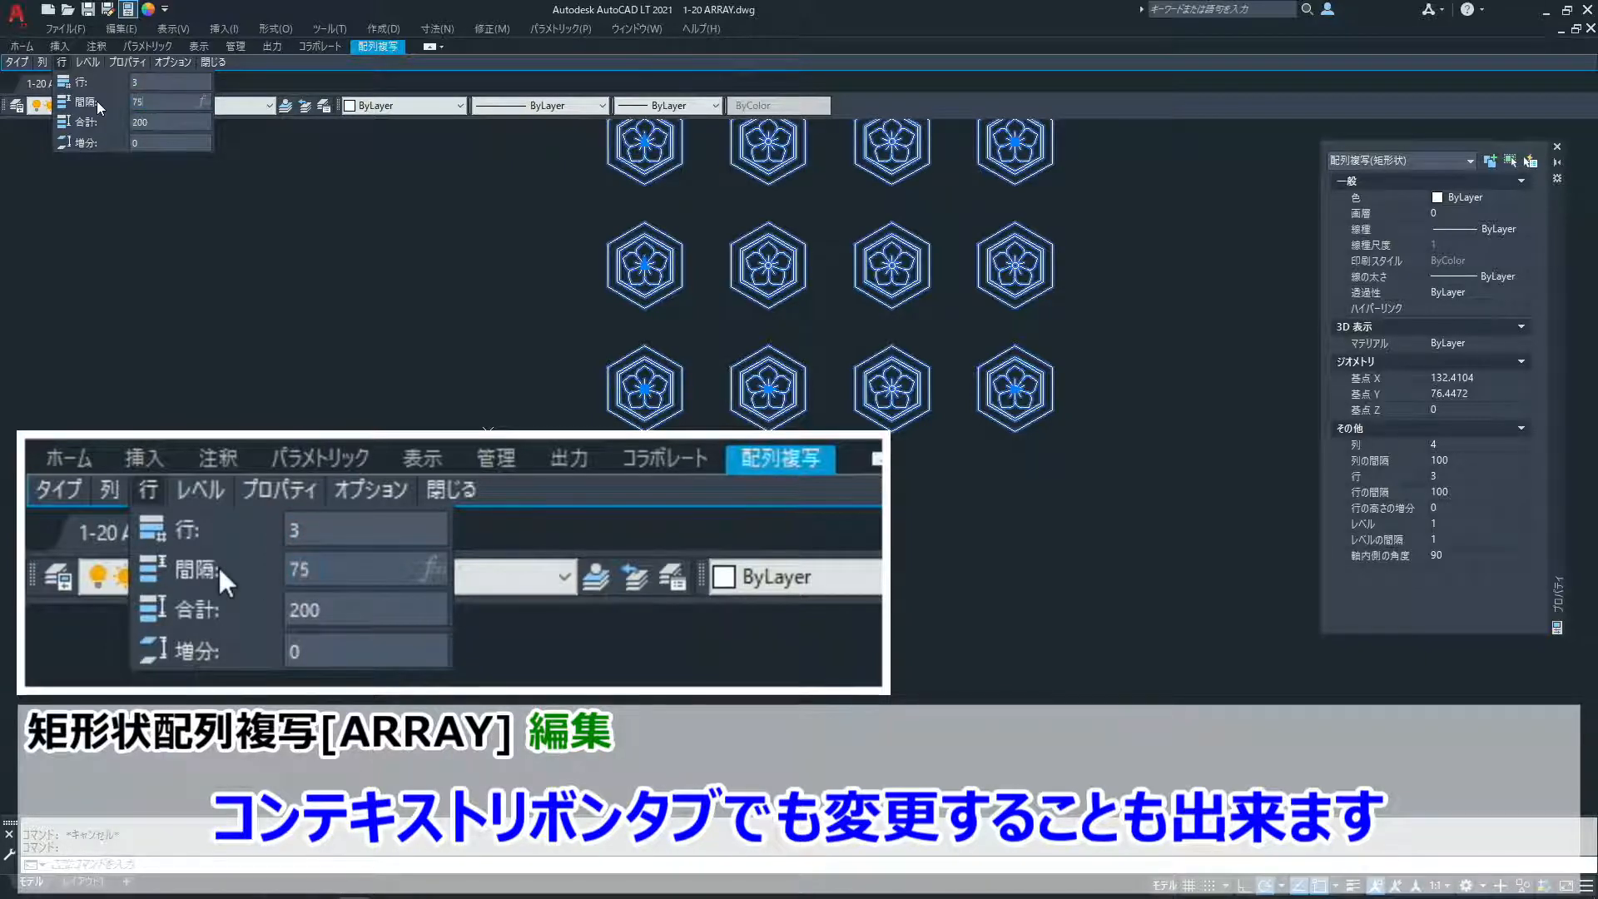
pyautogui.press('Return')
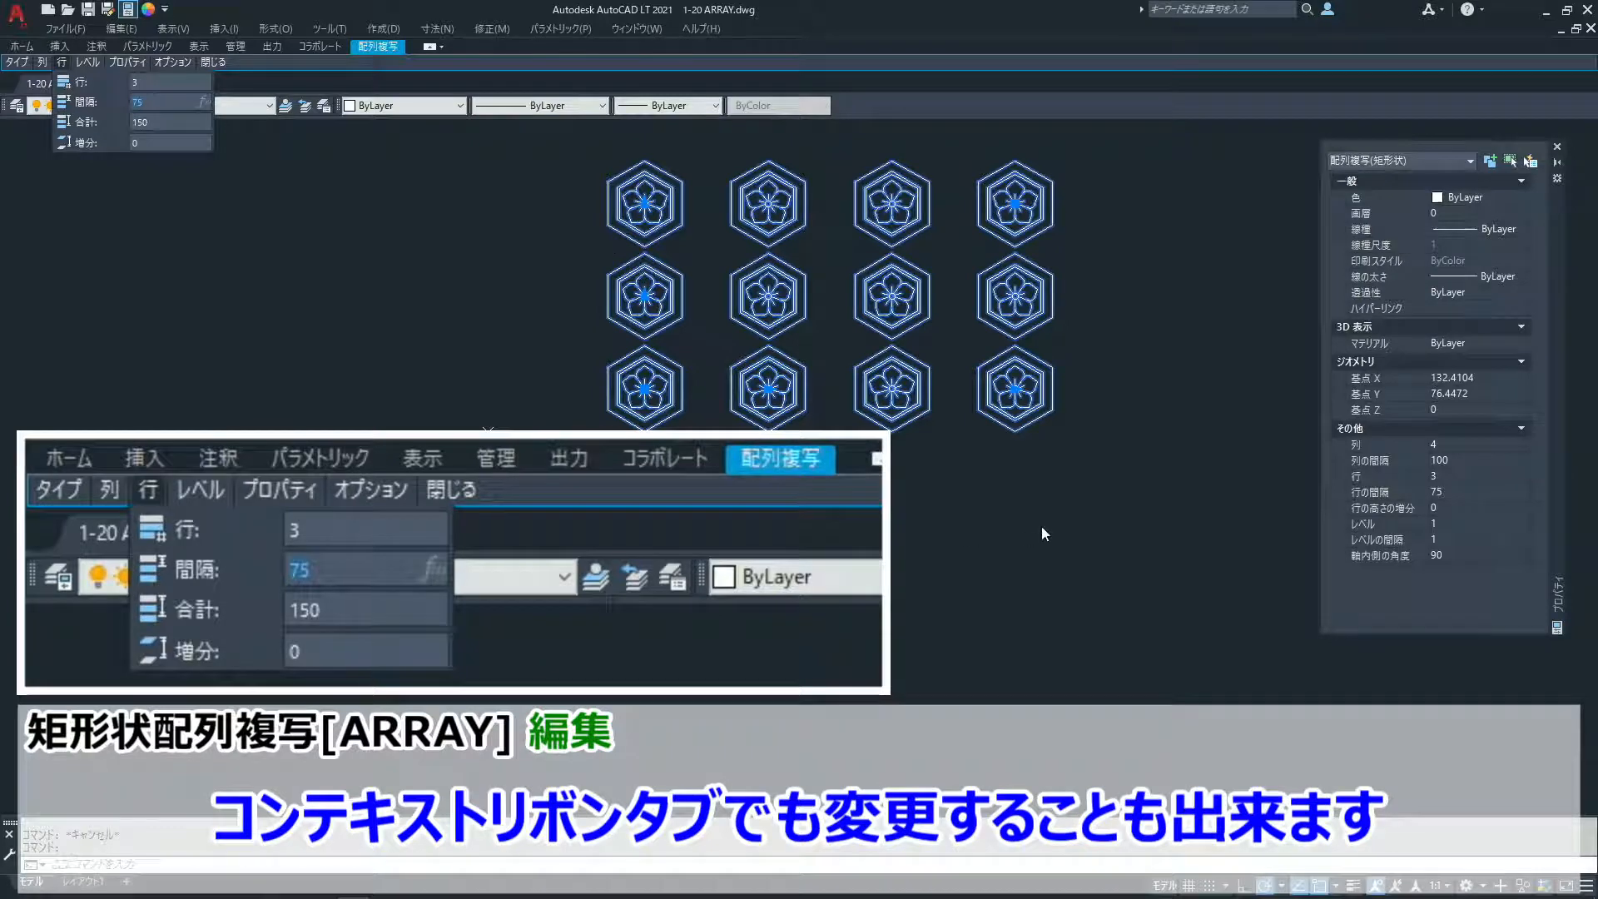
pyautogui.press('Escape')
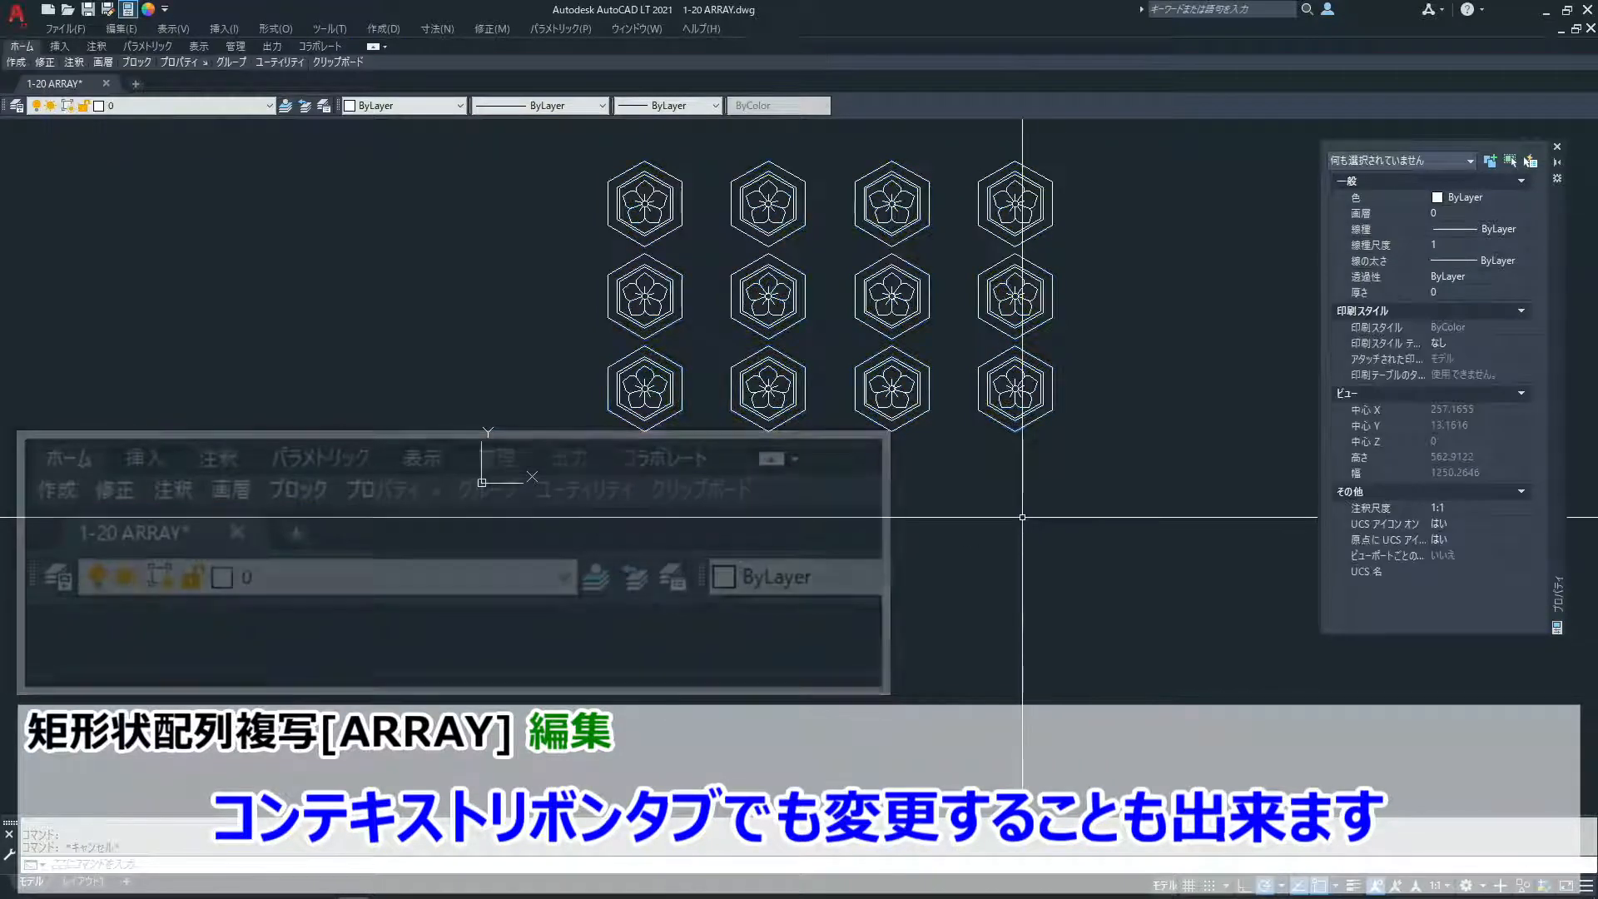
pyautogui.press('Escape')
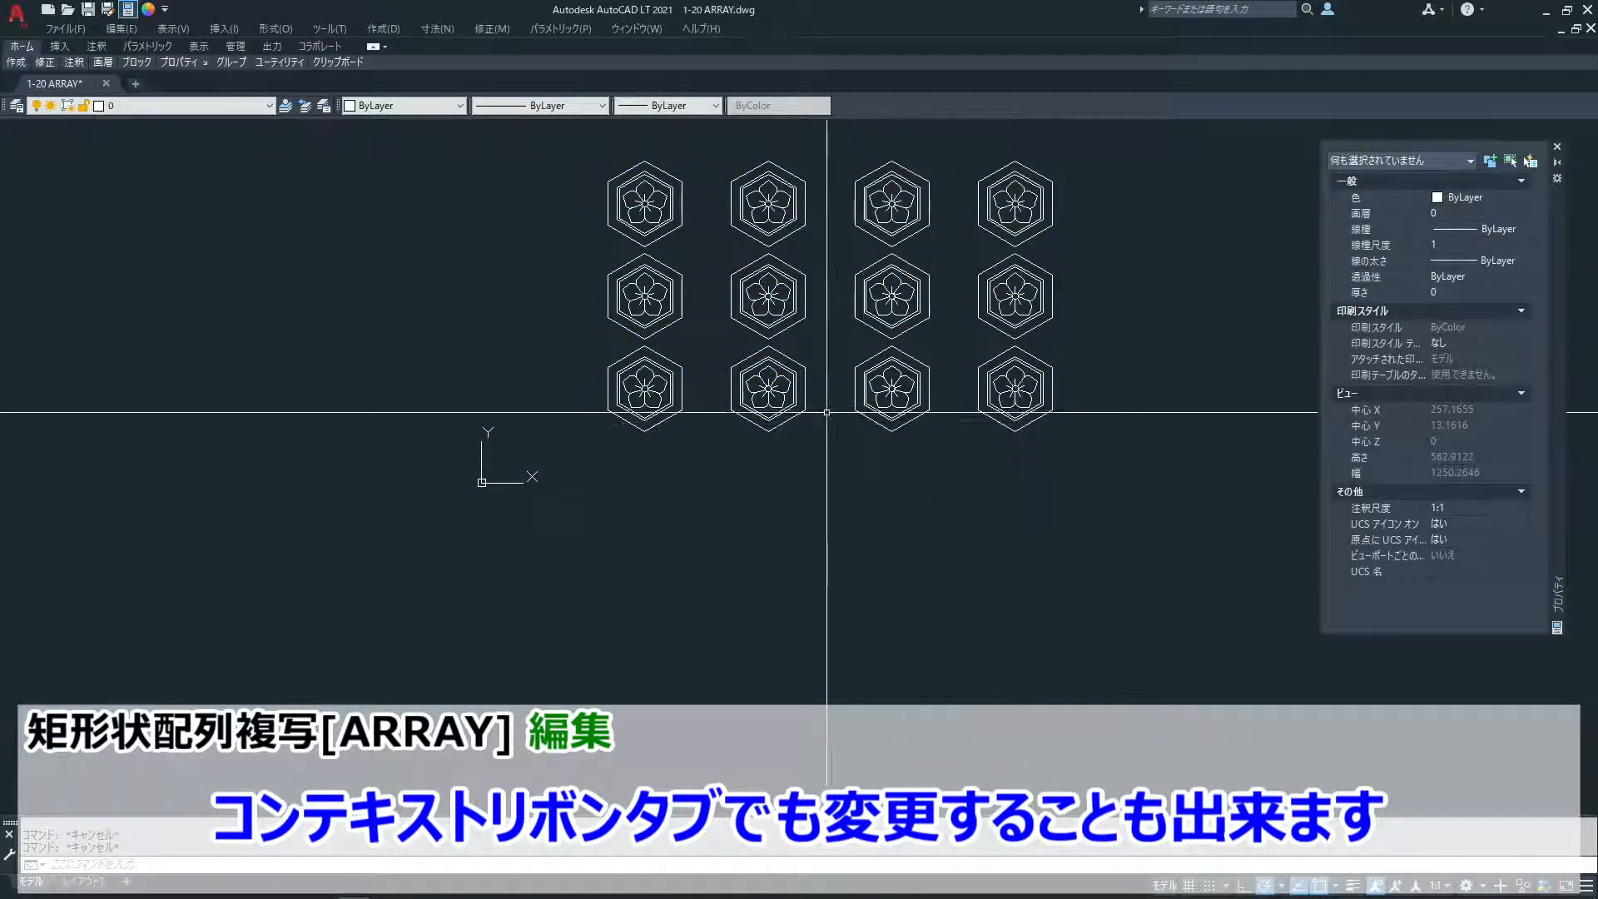
# - Select the emblem array and set its column spacing to -75 in the contextual array settings
pyautogui.click(796, 400)
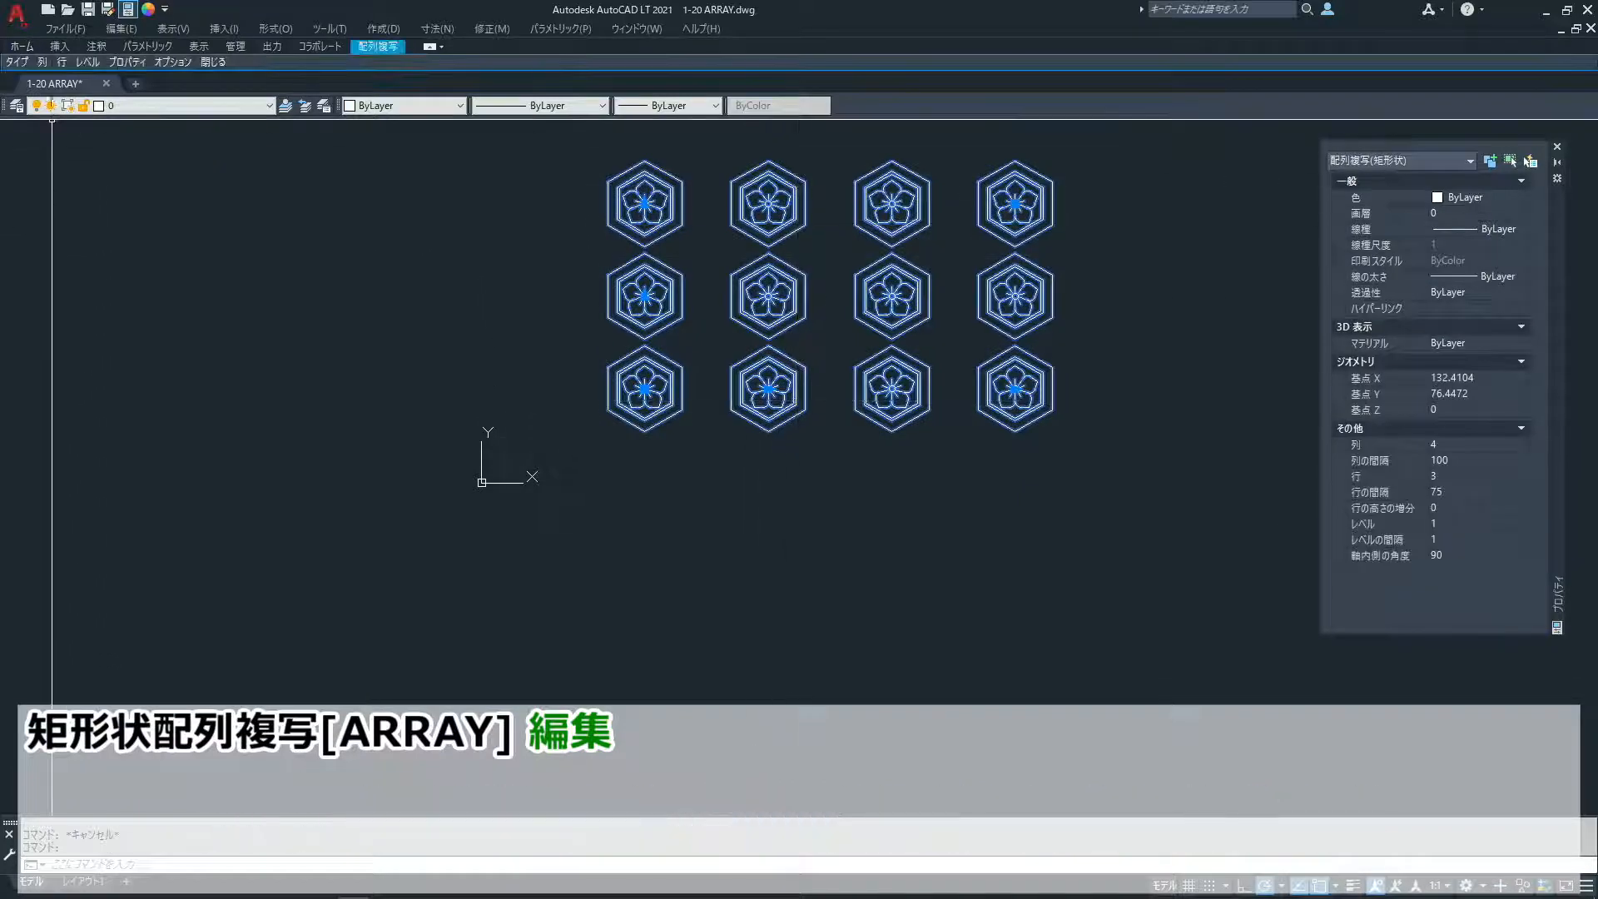
pyautogui.moveTo(46, 69)
pyautogui.click(144, 101)
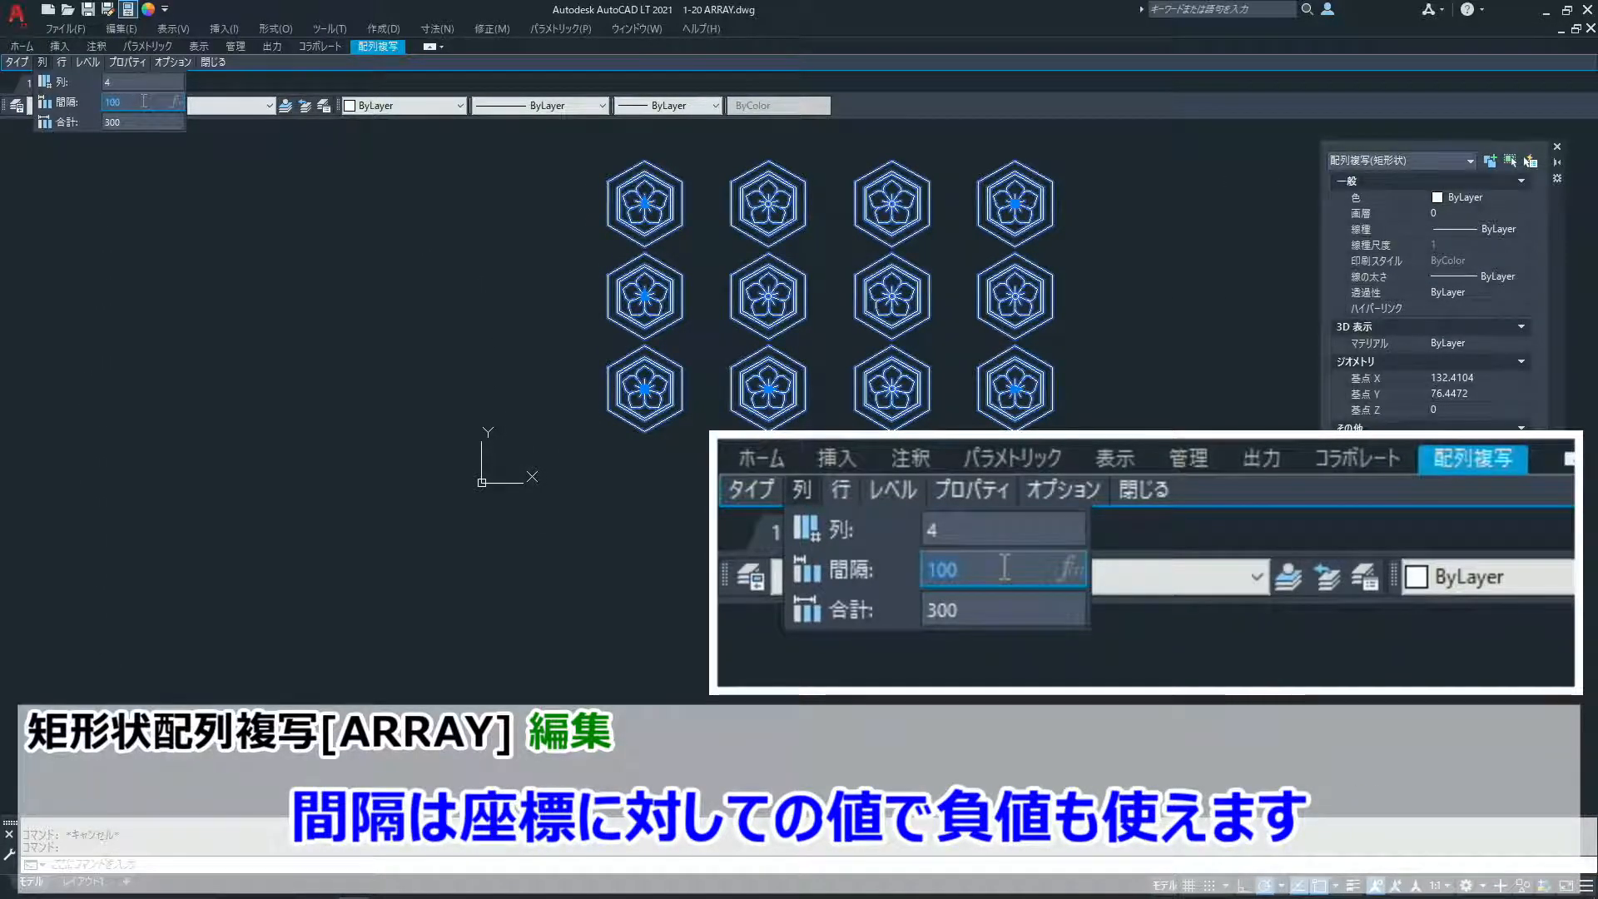
pyautogui.write('-75')
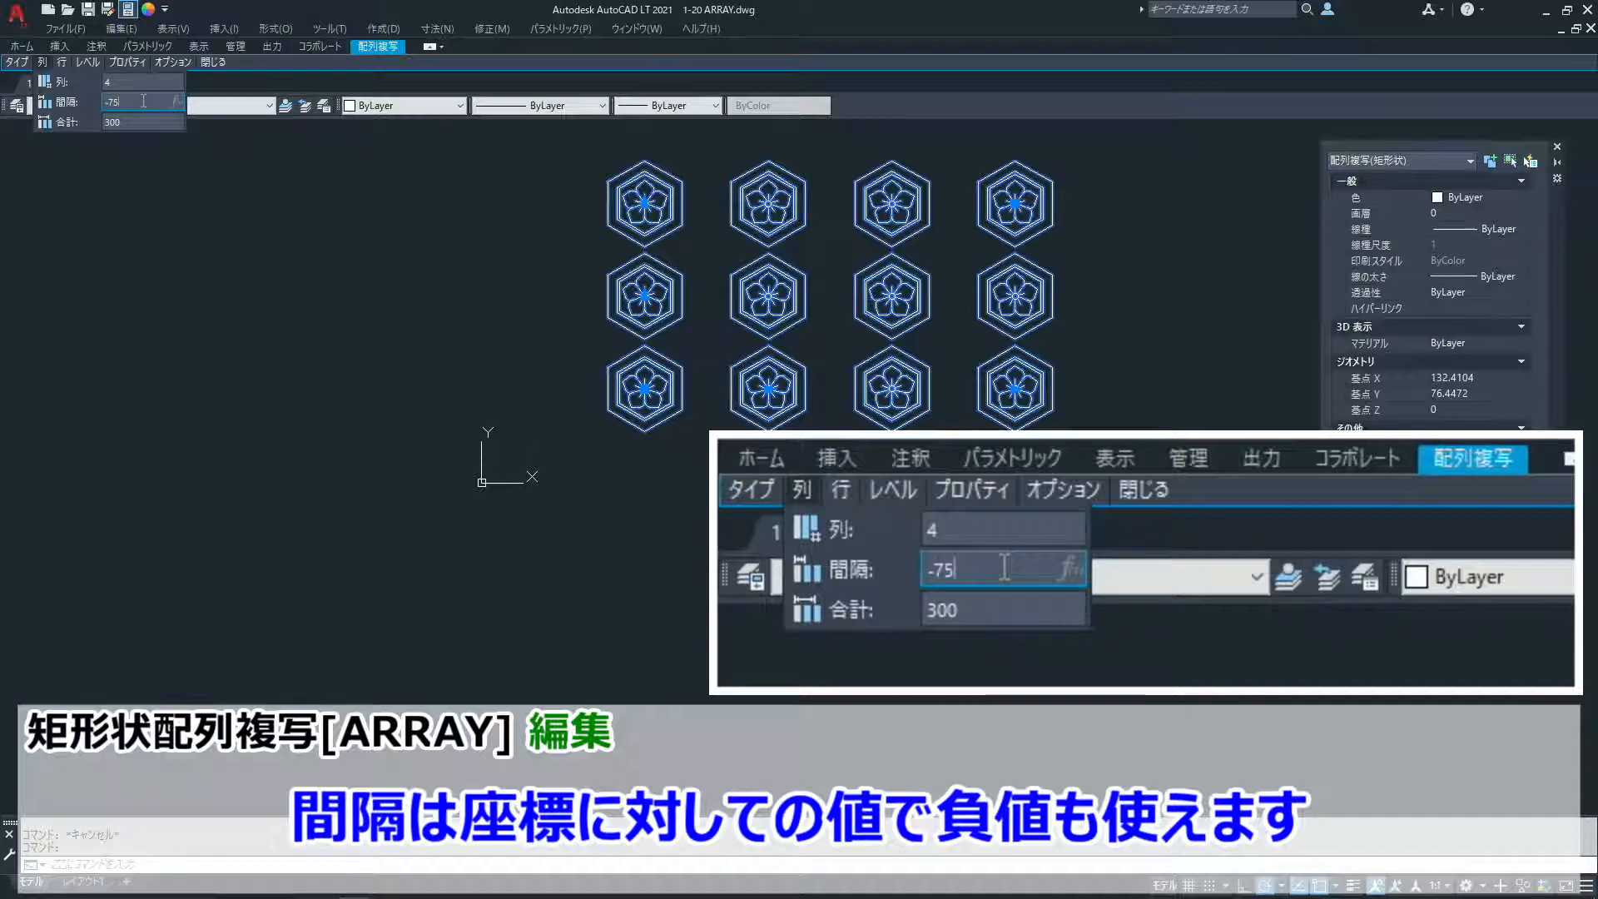
pyautogui.press('Return')
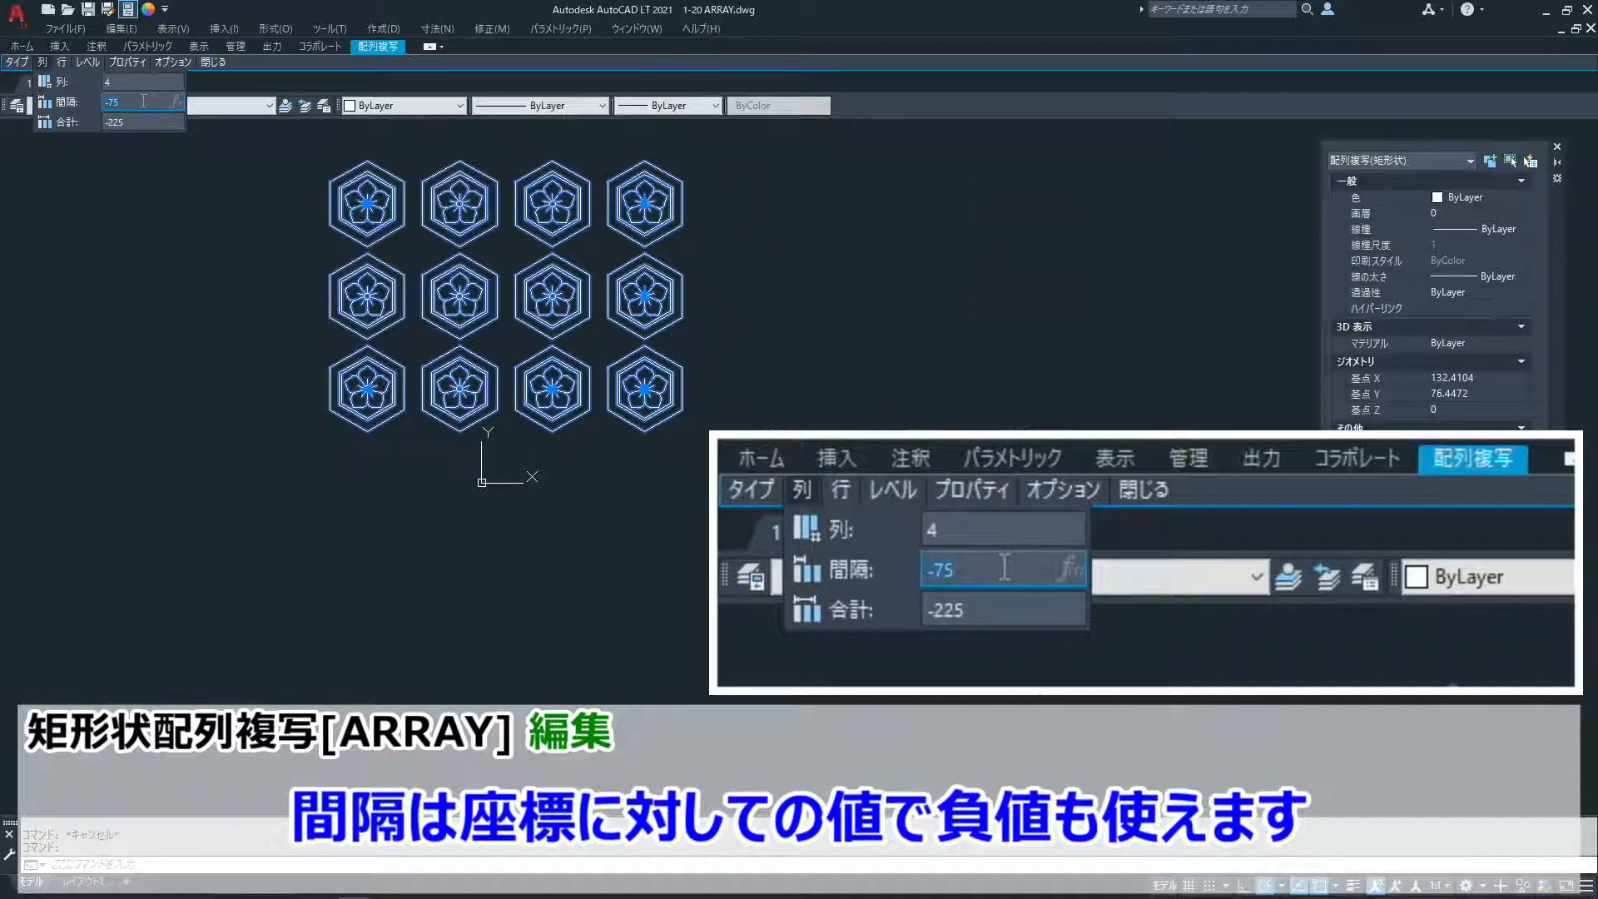
# - Set the array's row spacing to -75 in the contextual array settings, and deselect the array
pyautogui.click(62, 62)
pyautogui.click(151, 100)
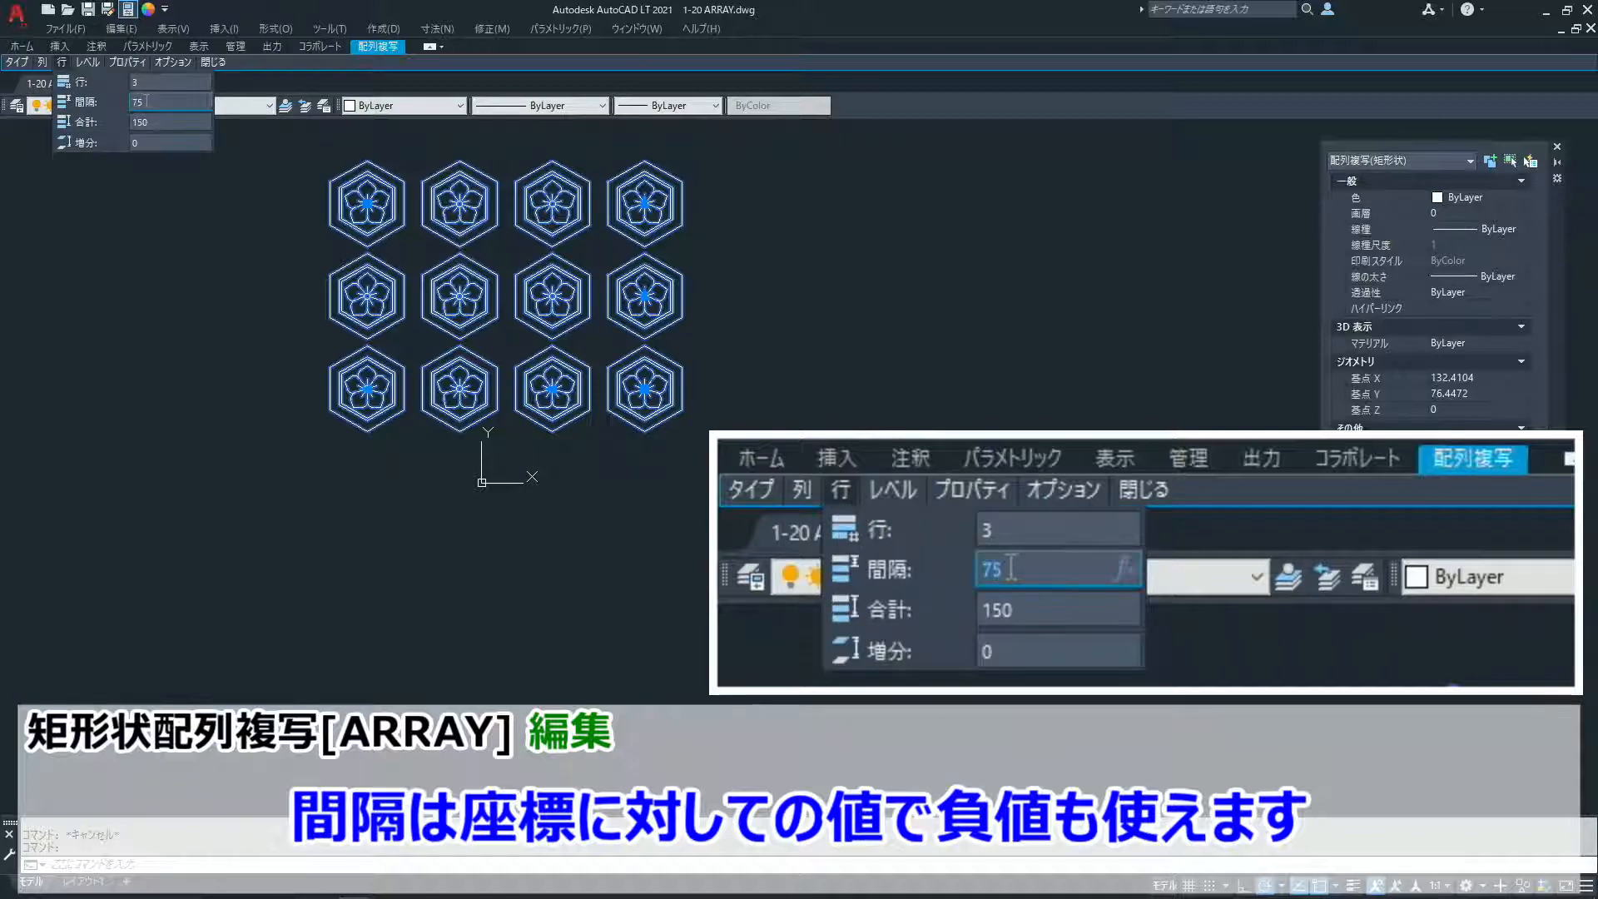
pyautogui.write('-75')
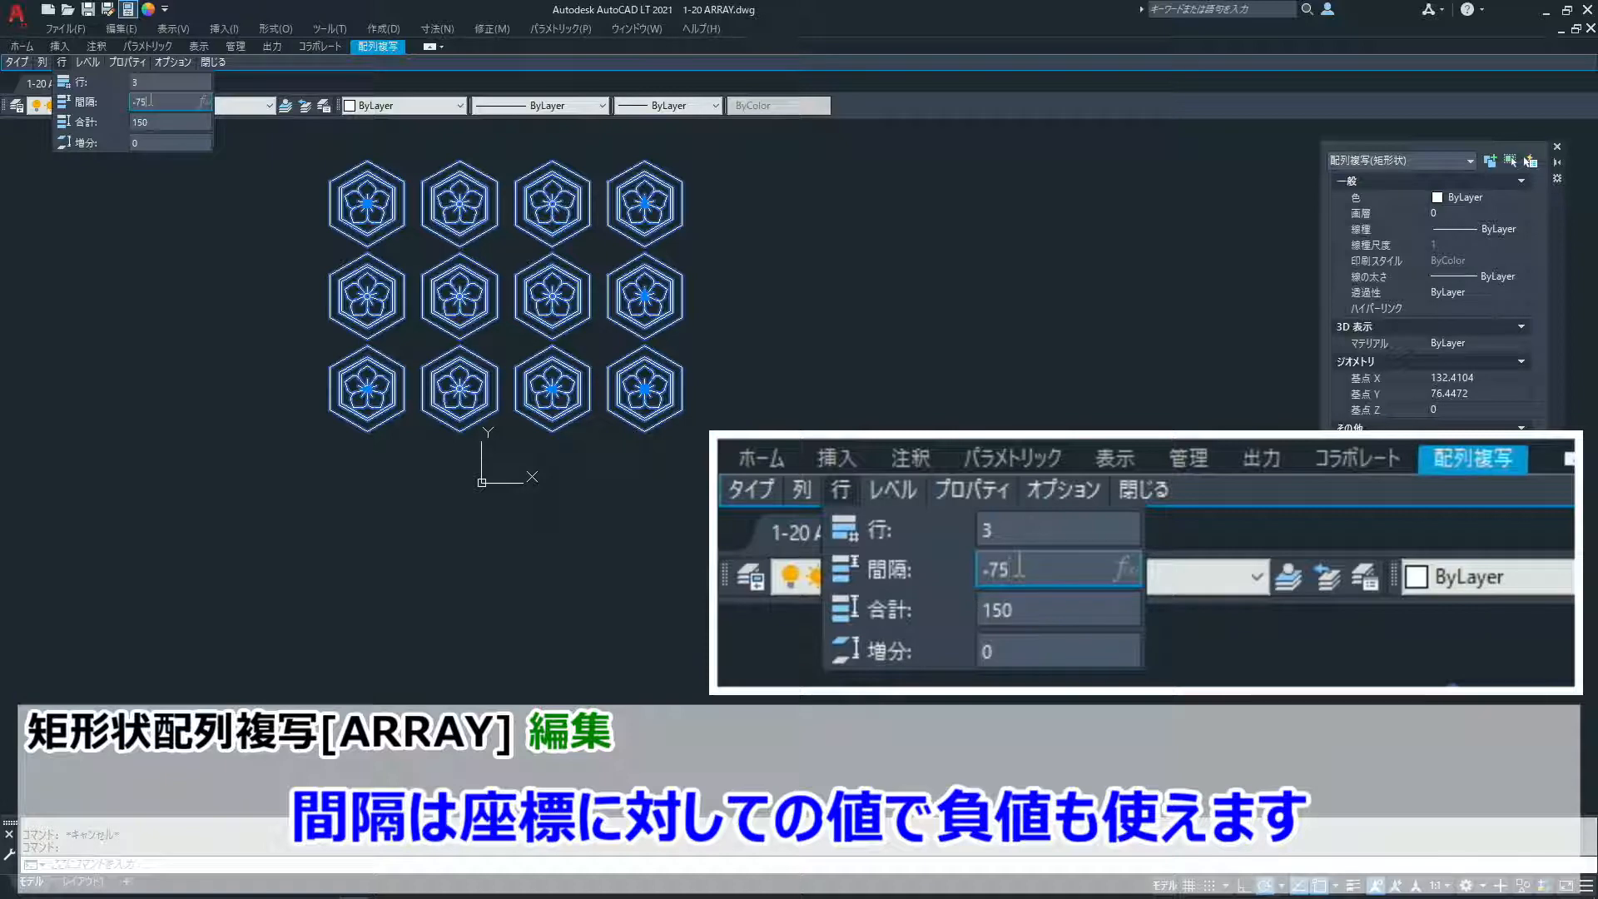
pyautogui.press('Return')
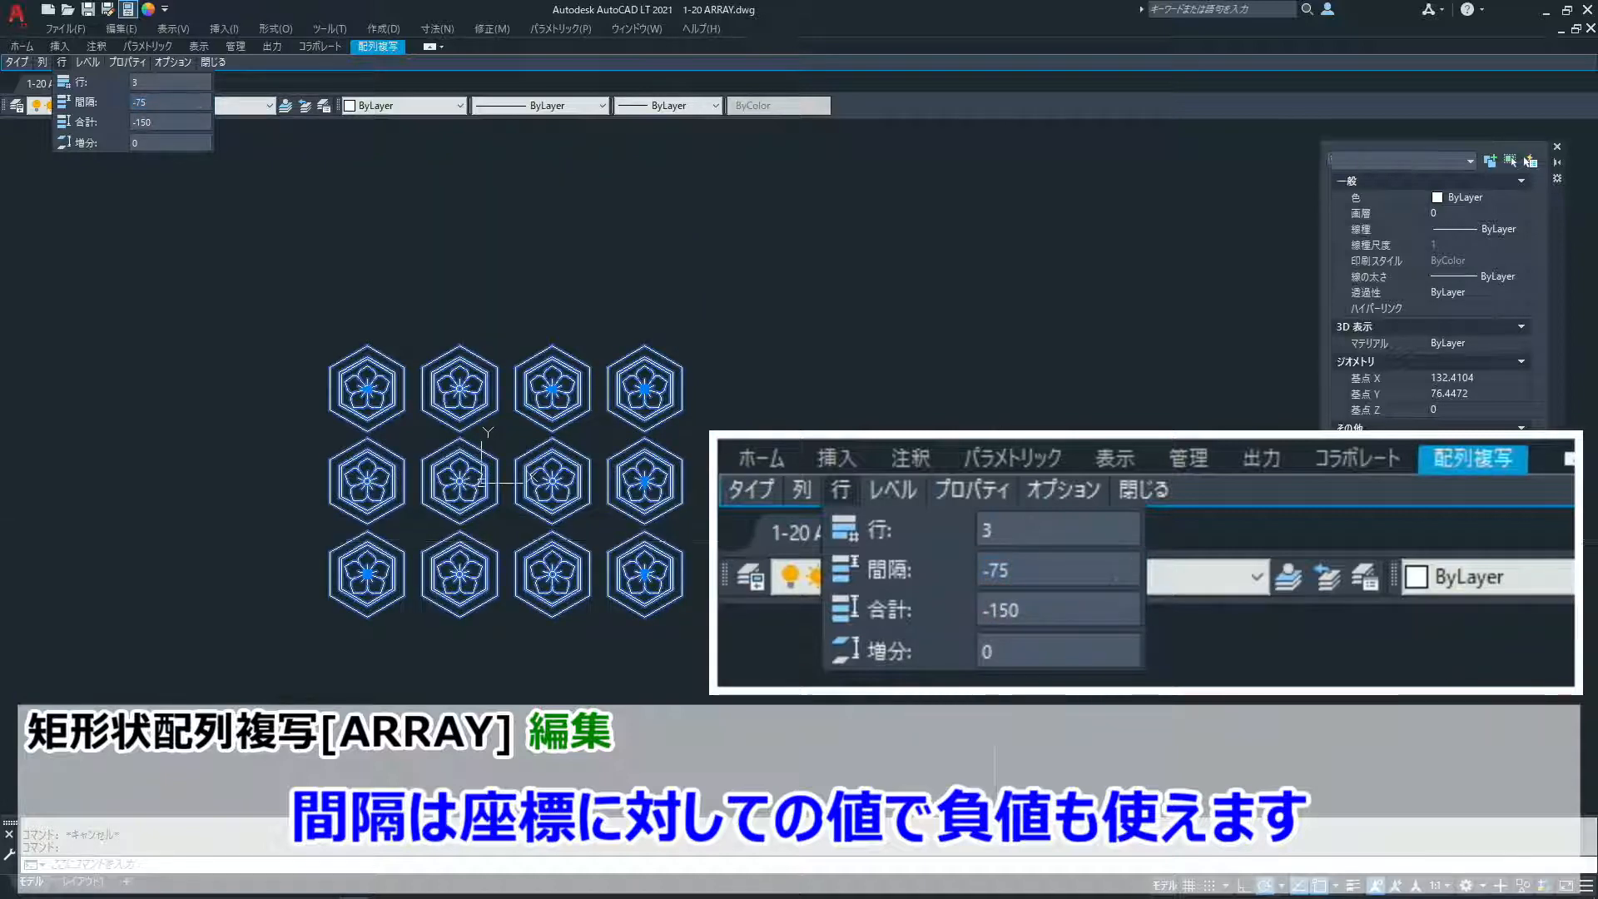
pyautogui.press('Escape')
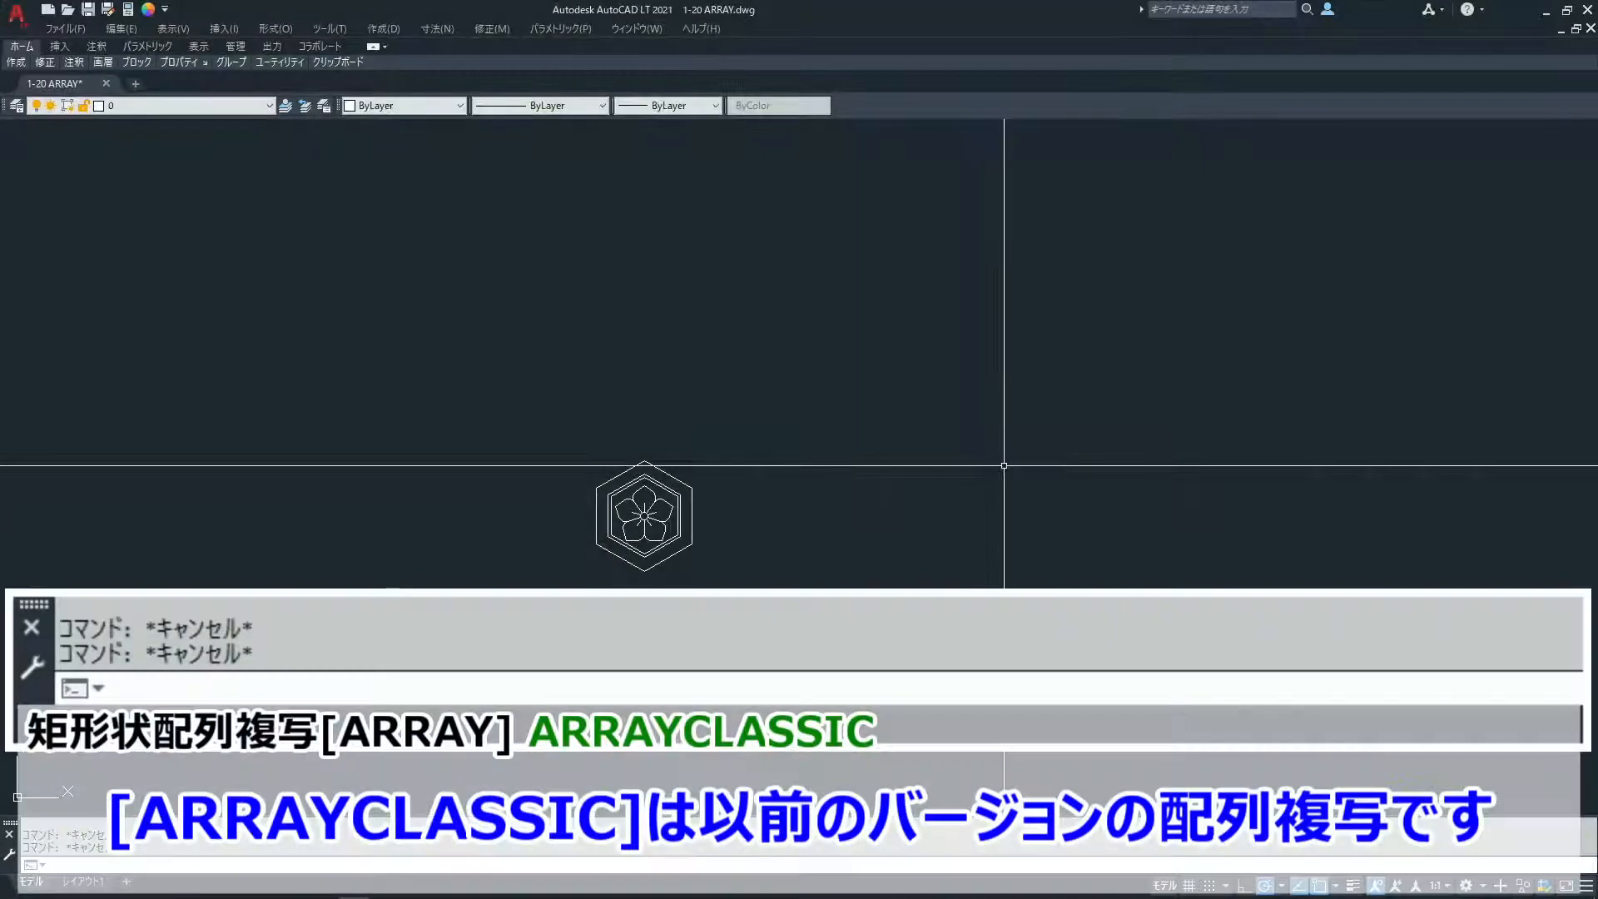
# - Start the ARRAYCLASSIC command and select the hexagonal emblem as the object for the rectangular array
pyautogui.write('a')
pyautogui.write('rr')
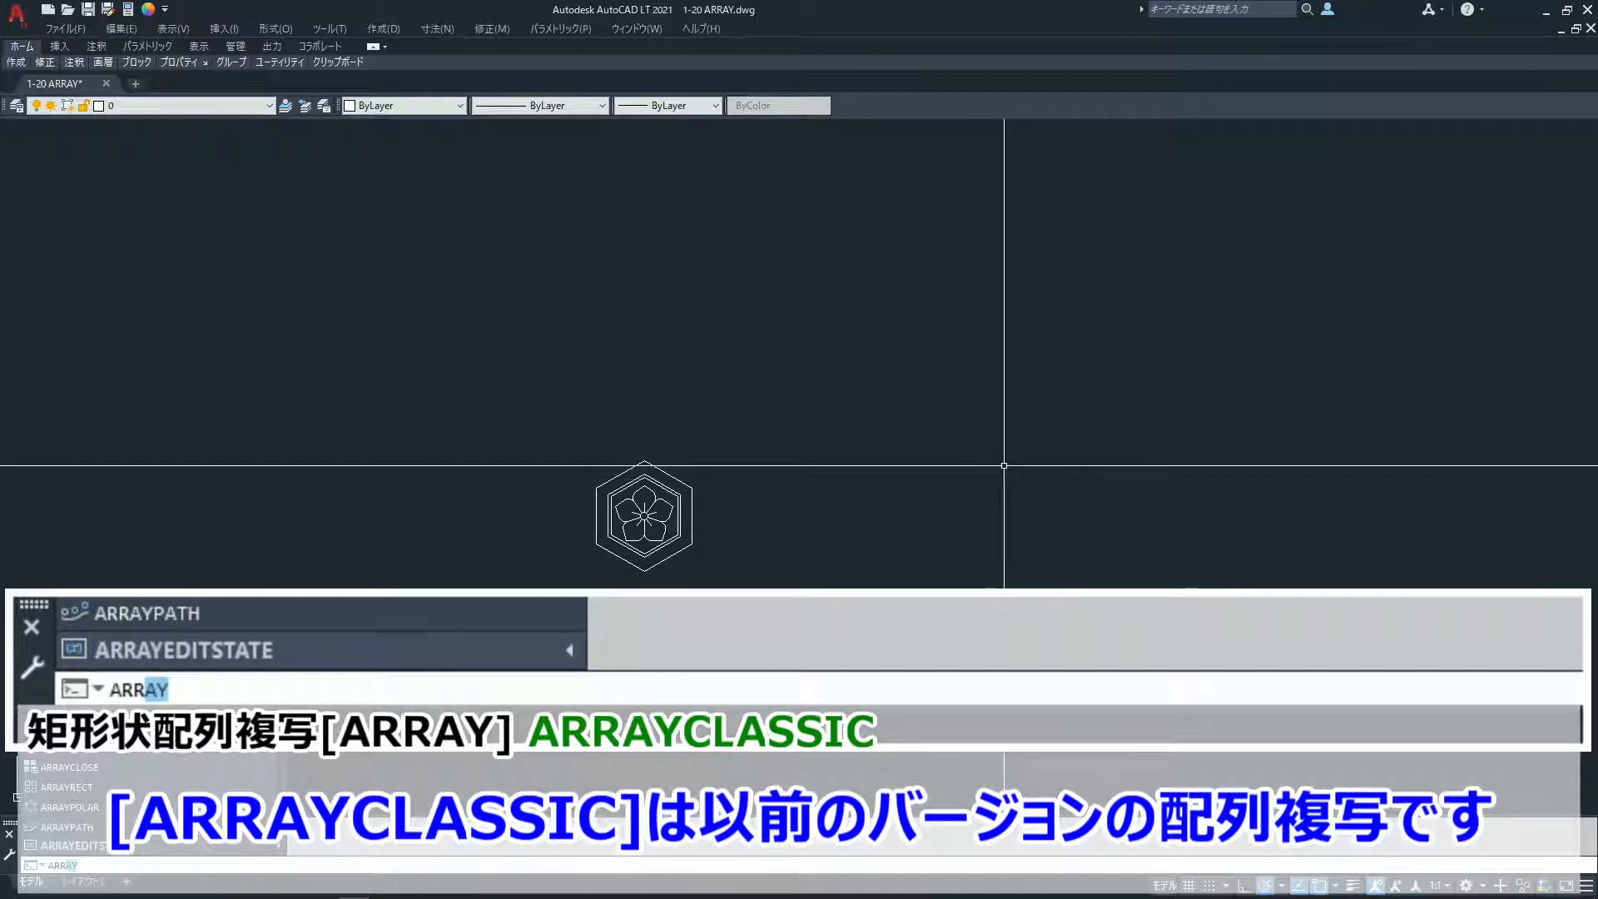
pyautogui.write('AYC')
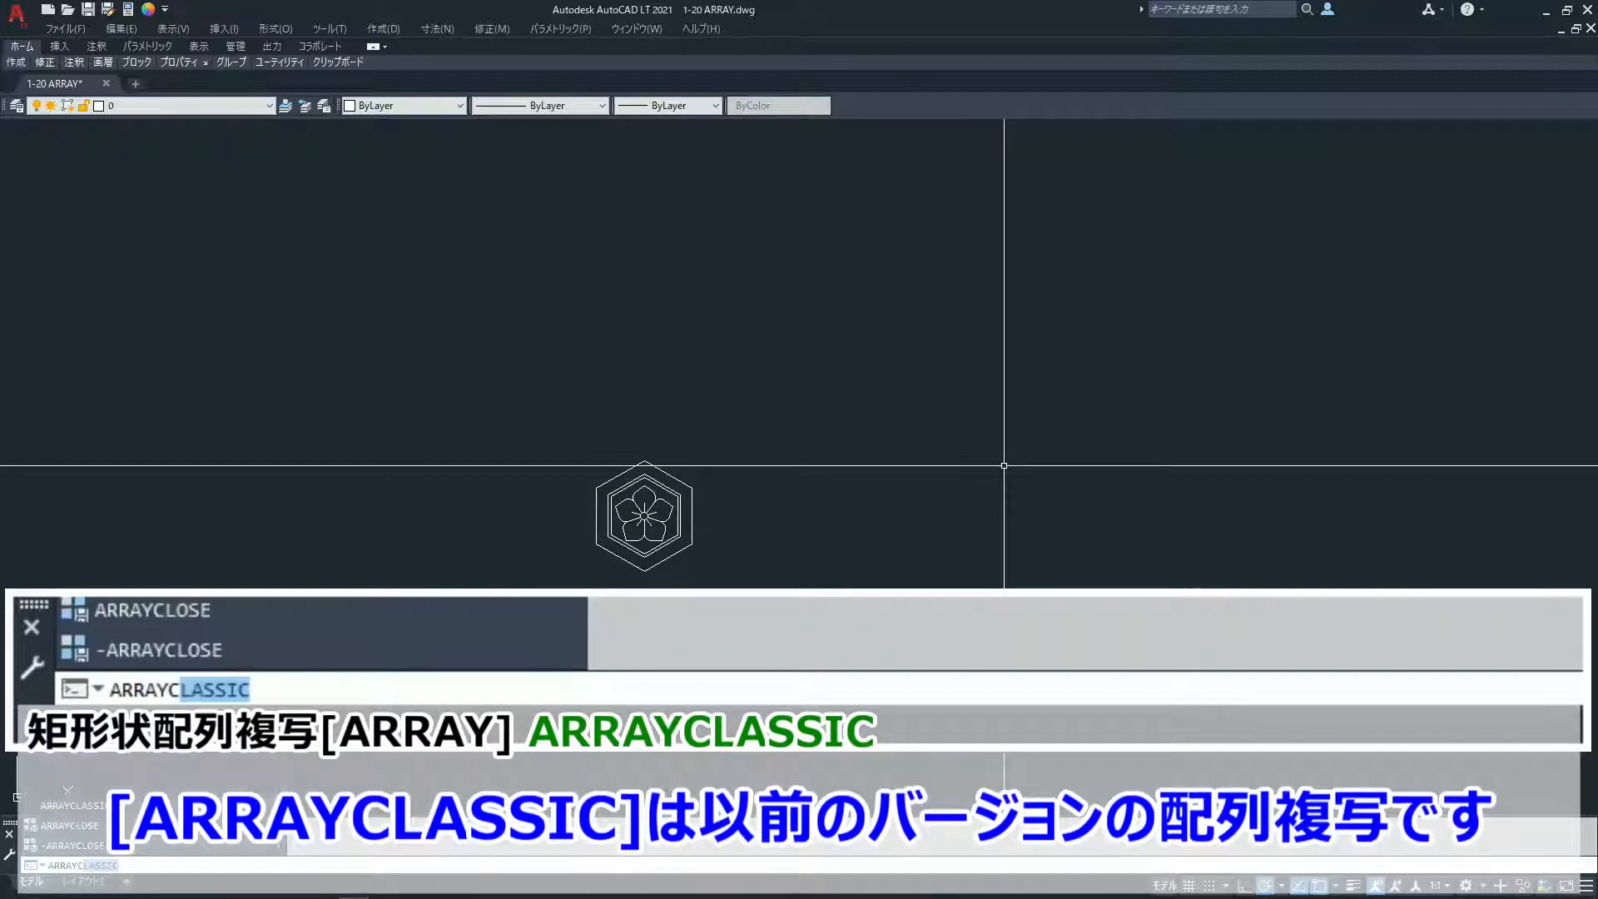
pyautogui.press('Return')
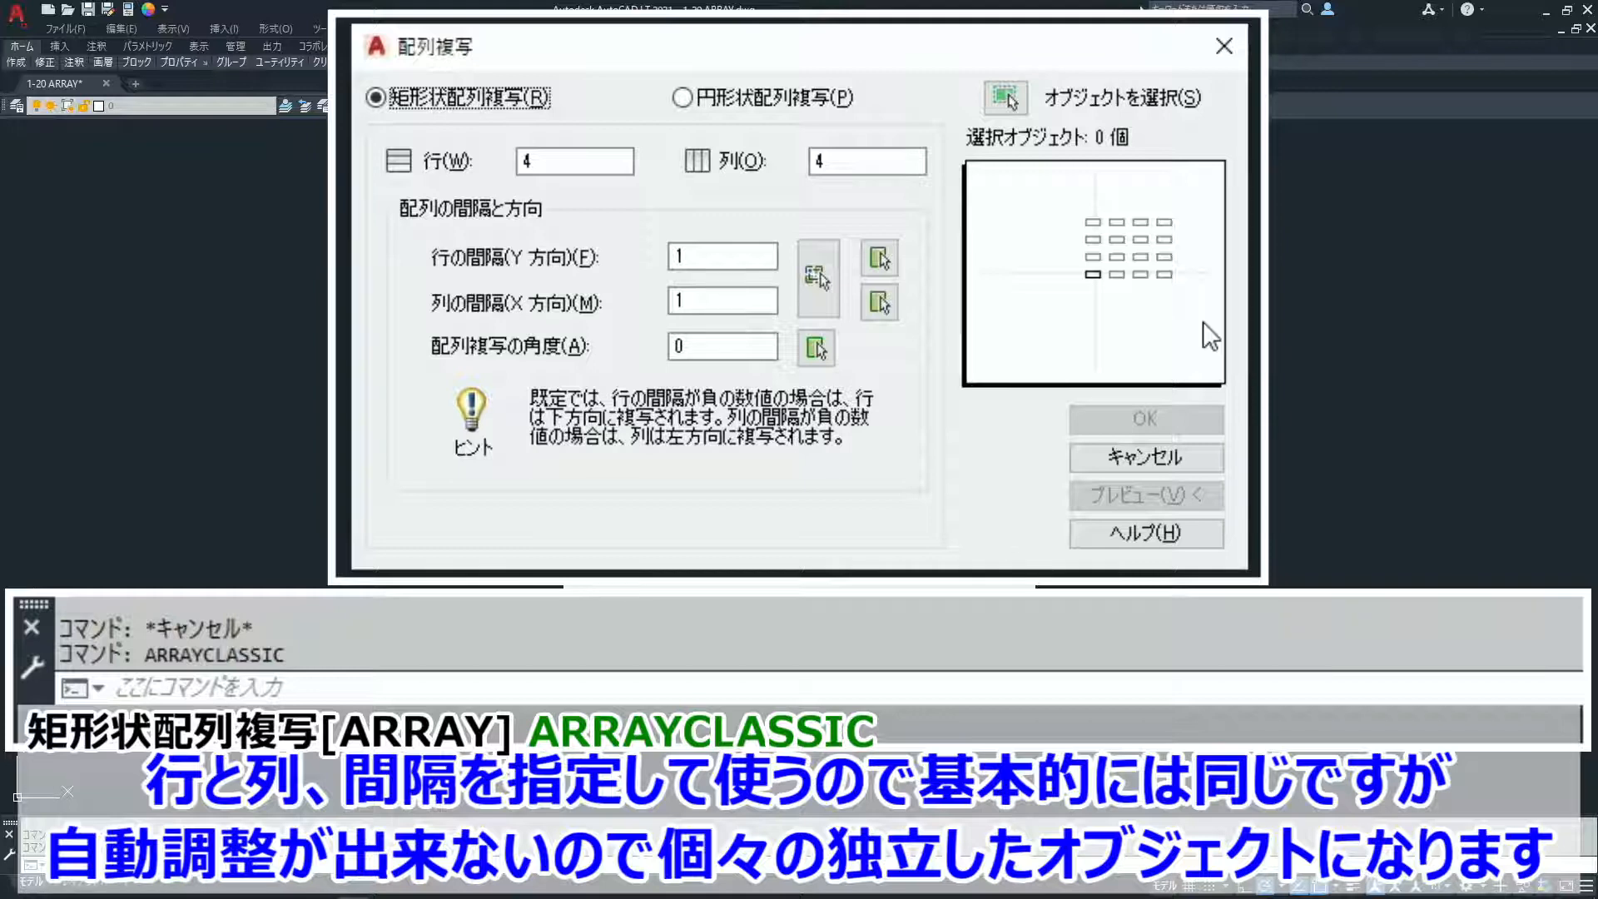
pyautogui.click(1022, 96)
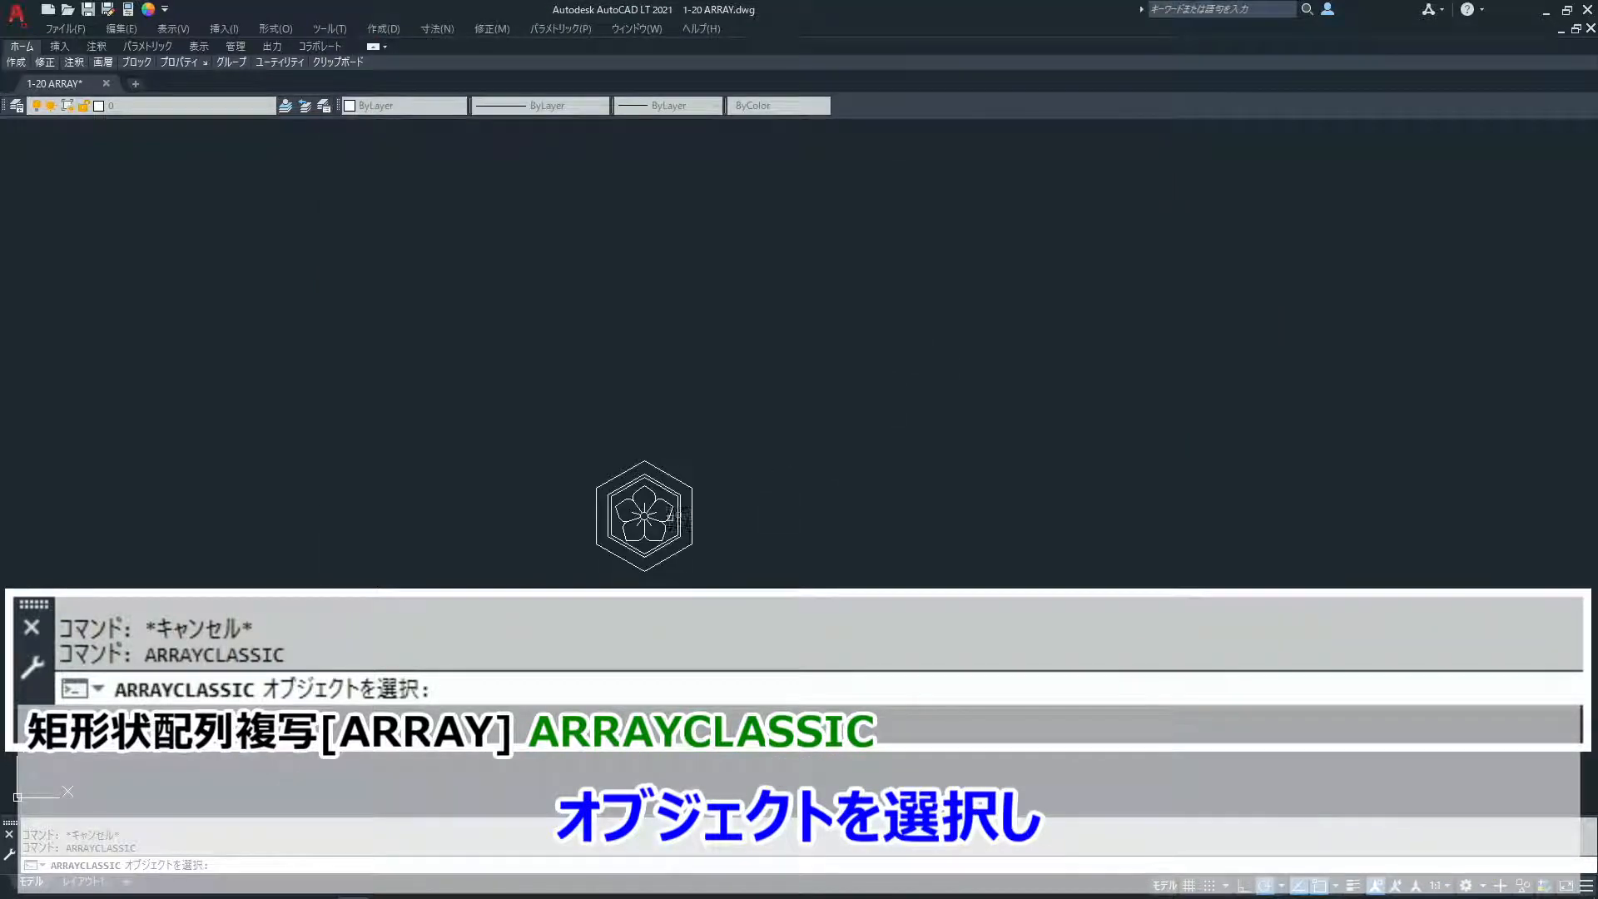
pyautogui.click(662, 521)
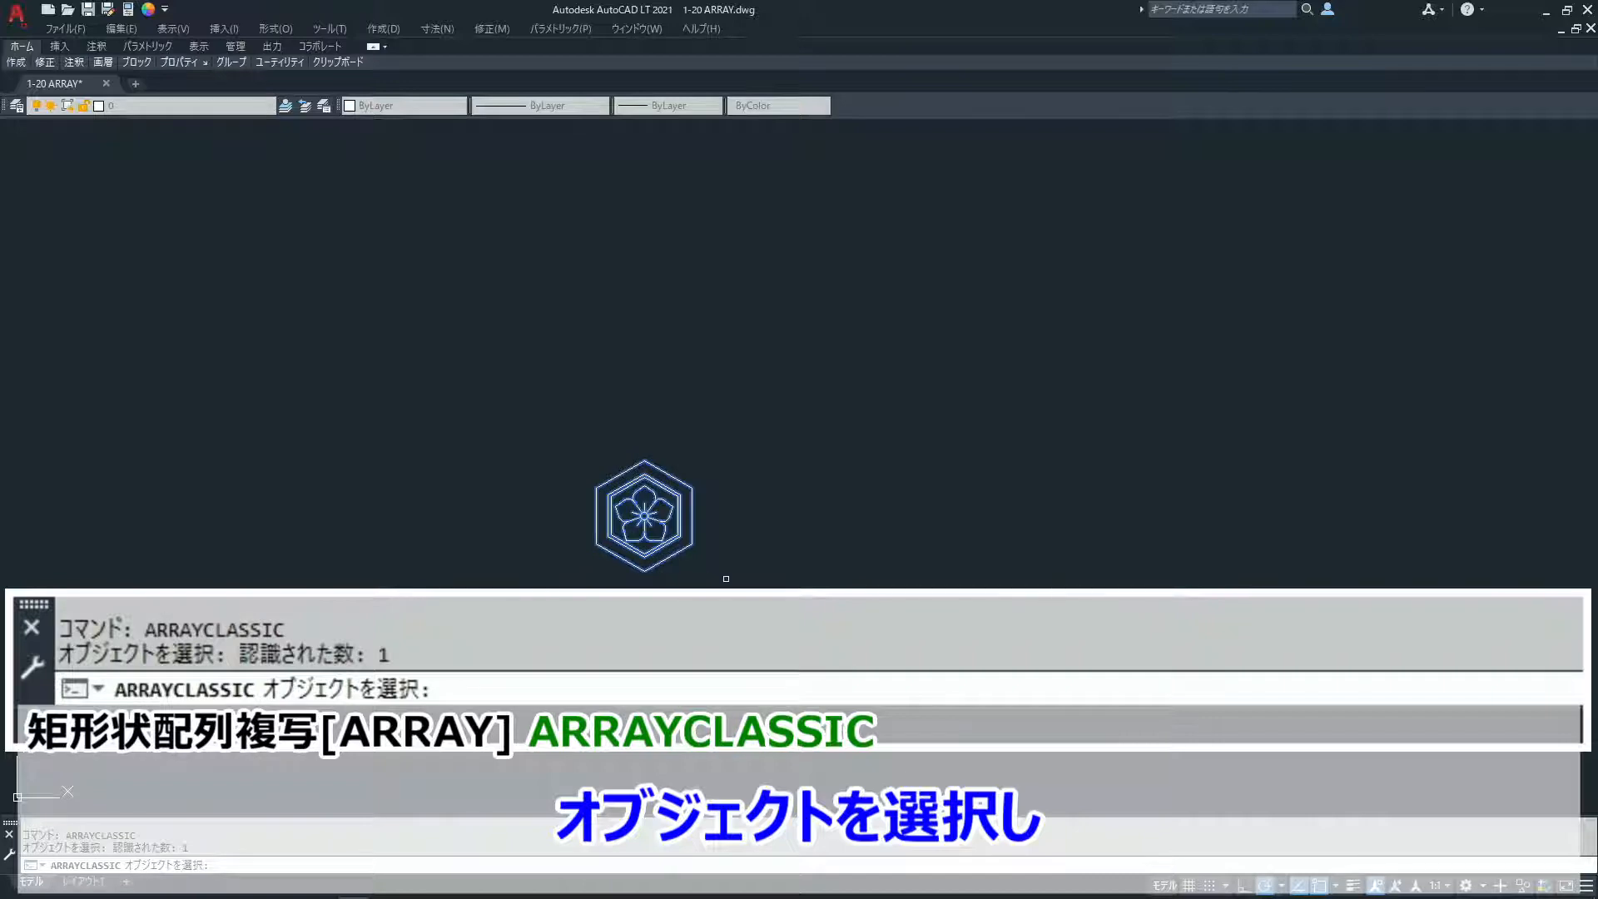
pyautogui.press('Return')
# - Set the classic rectangular array to 3 rows and 5 columns
pyautogui.click(567, 164)
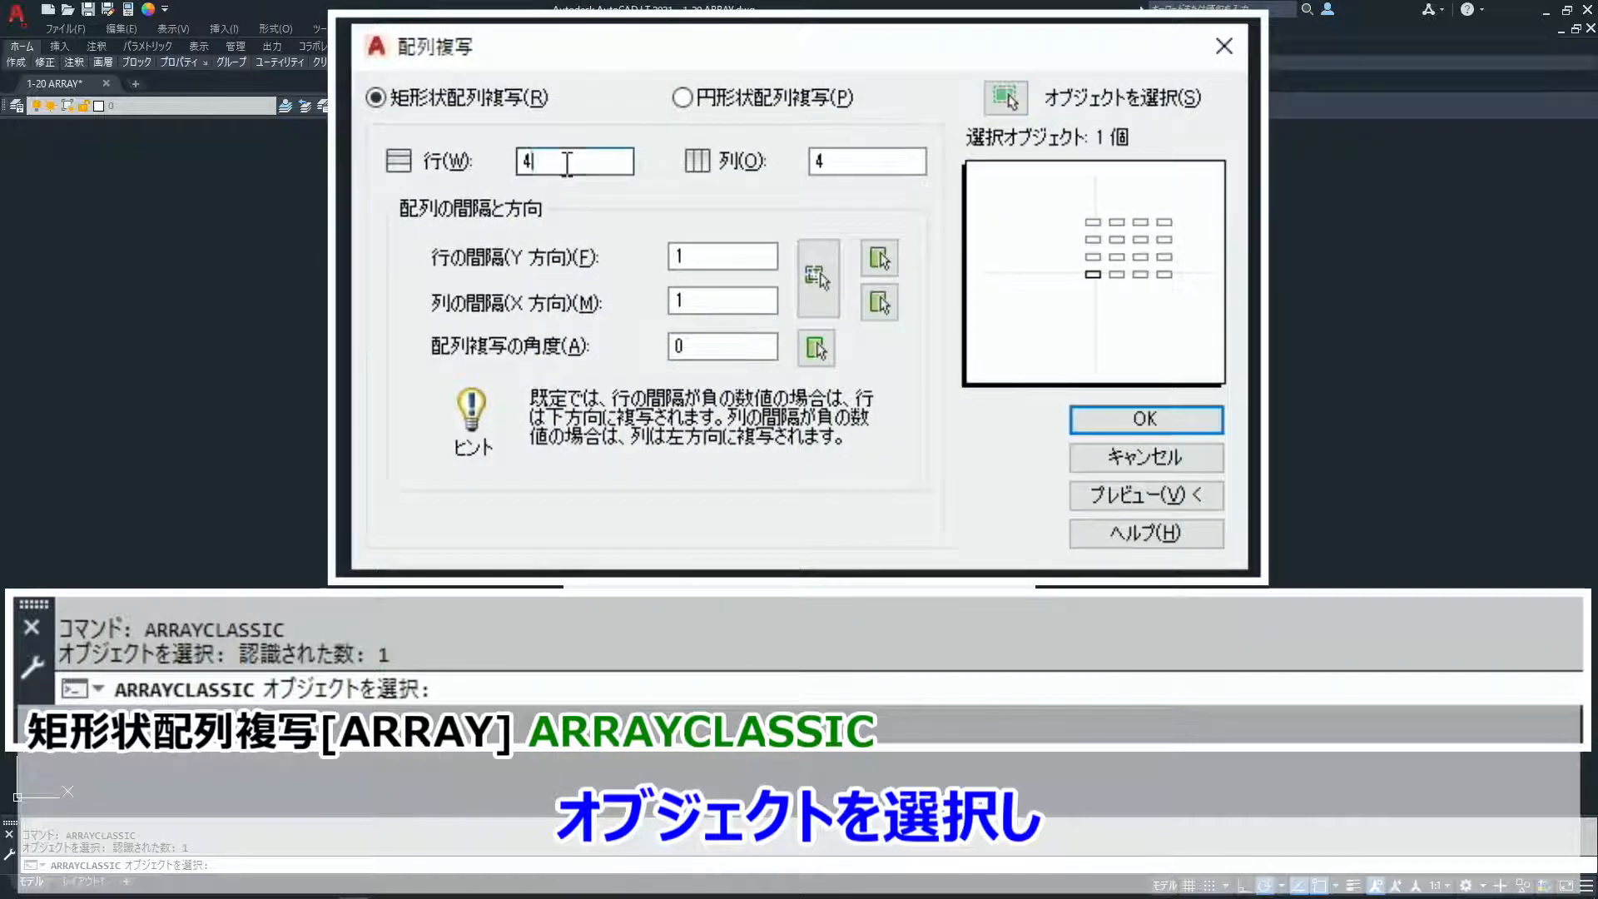
pyautogui.doubleClick(567, 163)
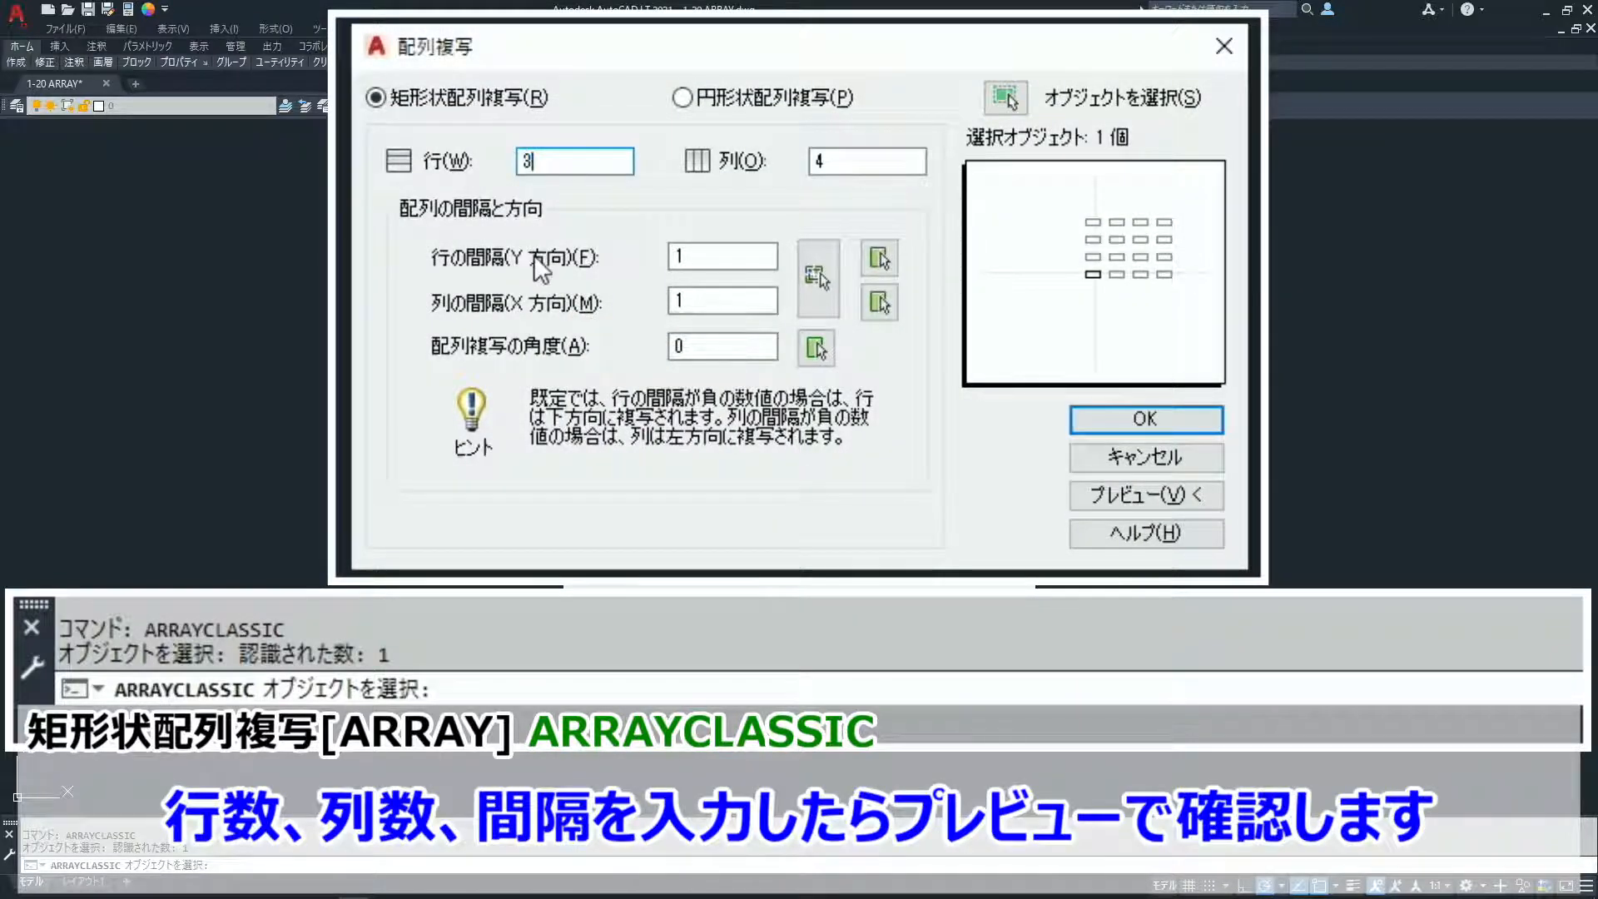
pyautogui.press('Tab')
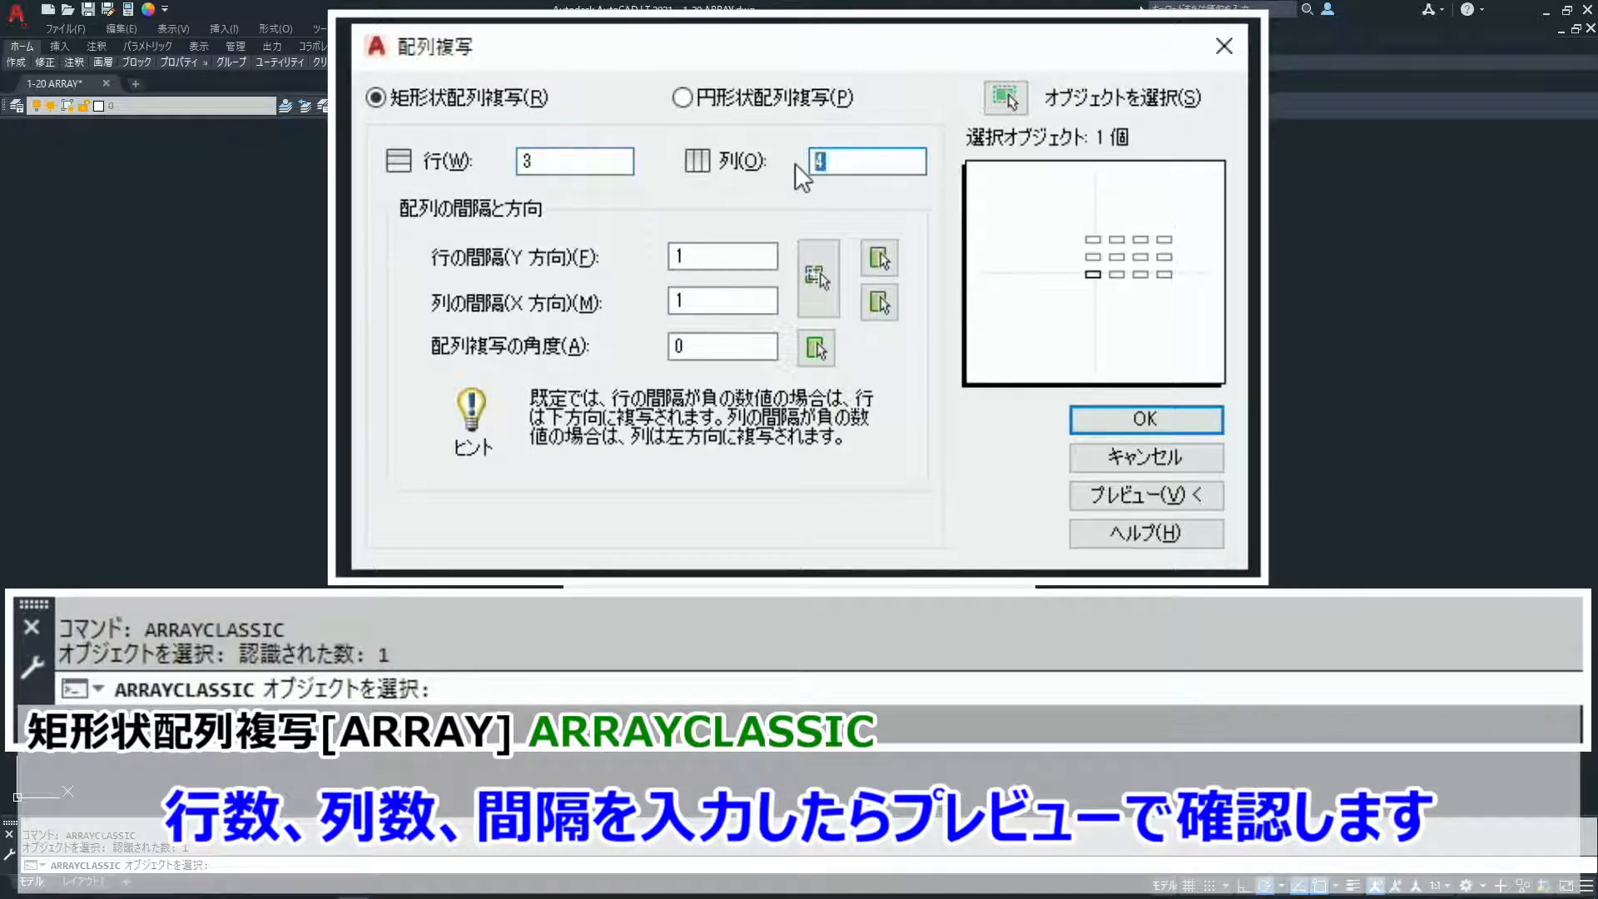
pyautogui.write('5')
# - Set the classic array's row offset to 100 and its column offset to 75
pyautogui.click(721, 252)
pyautogui.moveTo(721, 252); pyautogui.dragTo(634, 256)
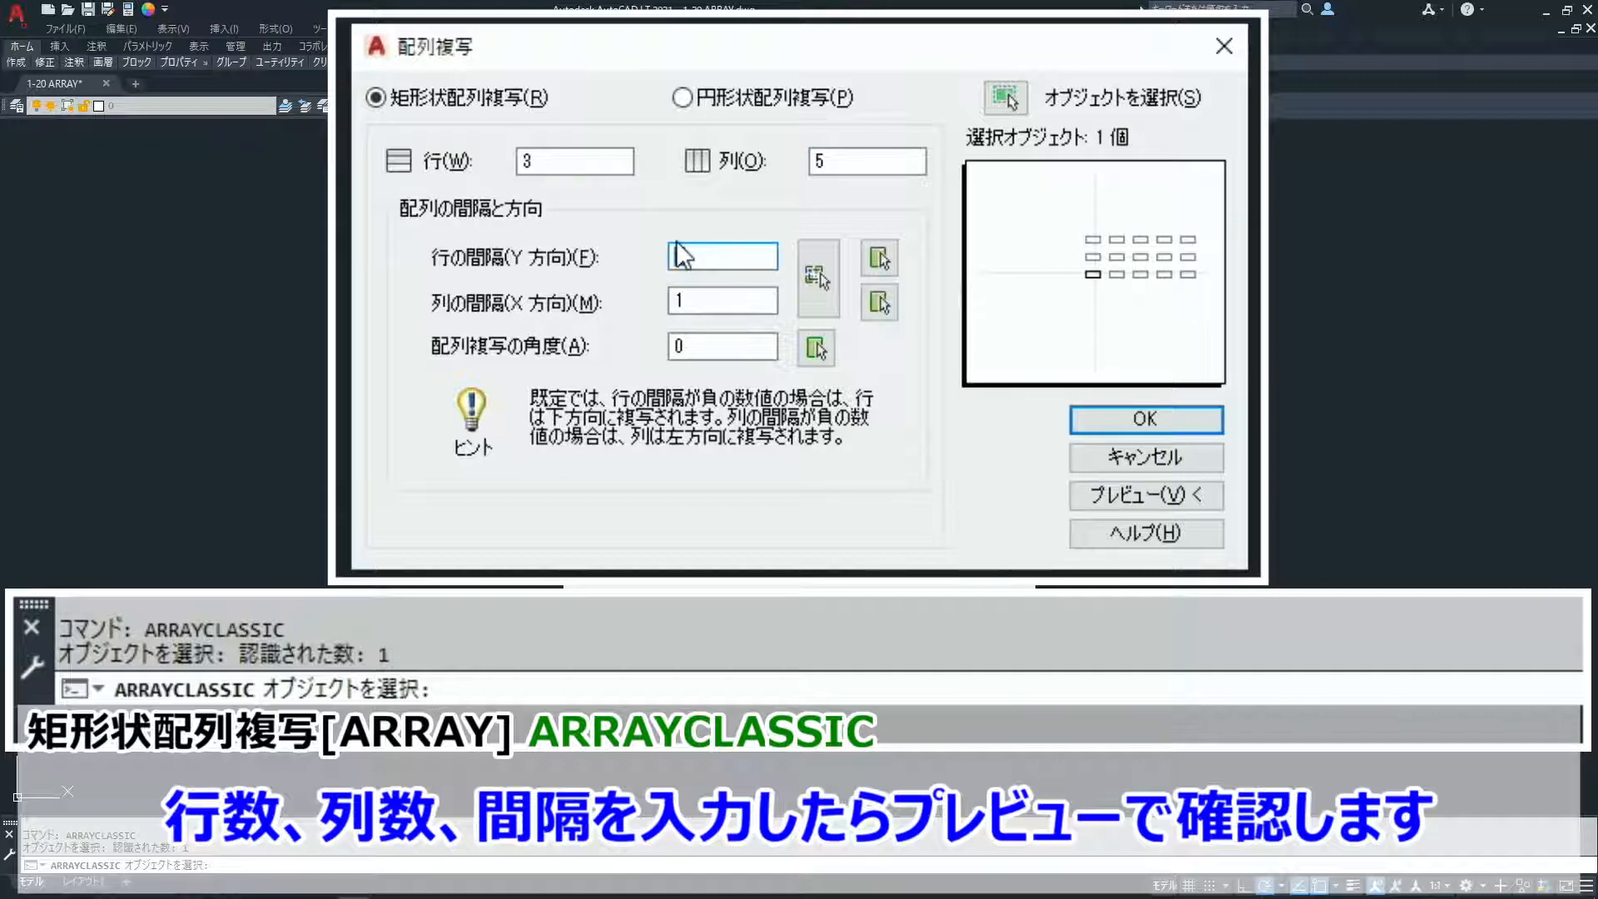
pyautogui.write('100')
pyautogui.press('Tab')
pyautogui.write('7')
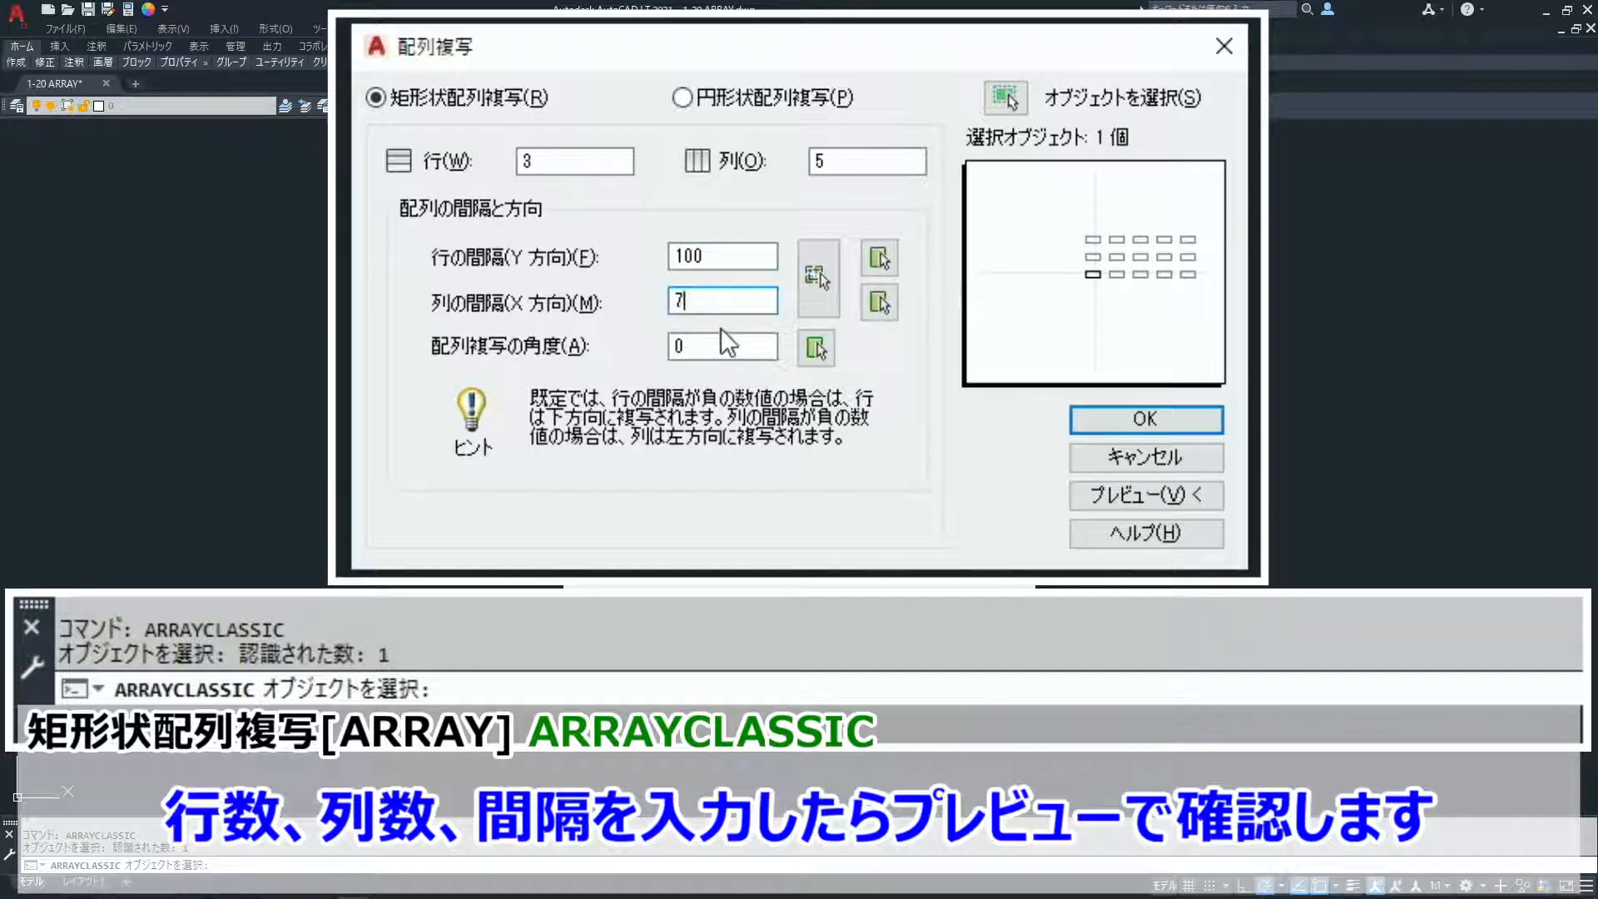
pyautogui.write('5')
# - Preview the classic array, return to its settings, and accept it to create the emblem copies
pyautogui.click(1200, 503)
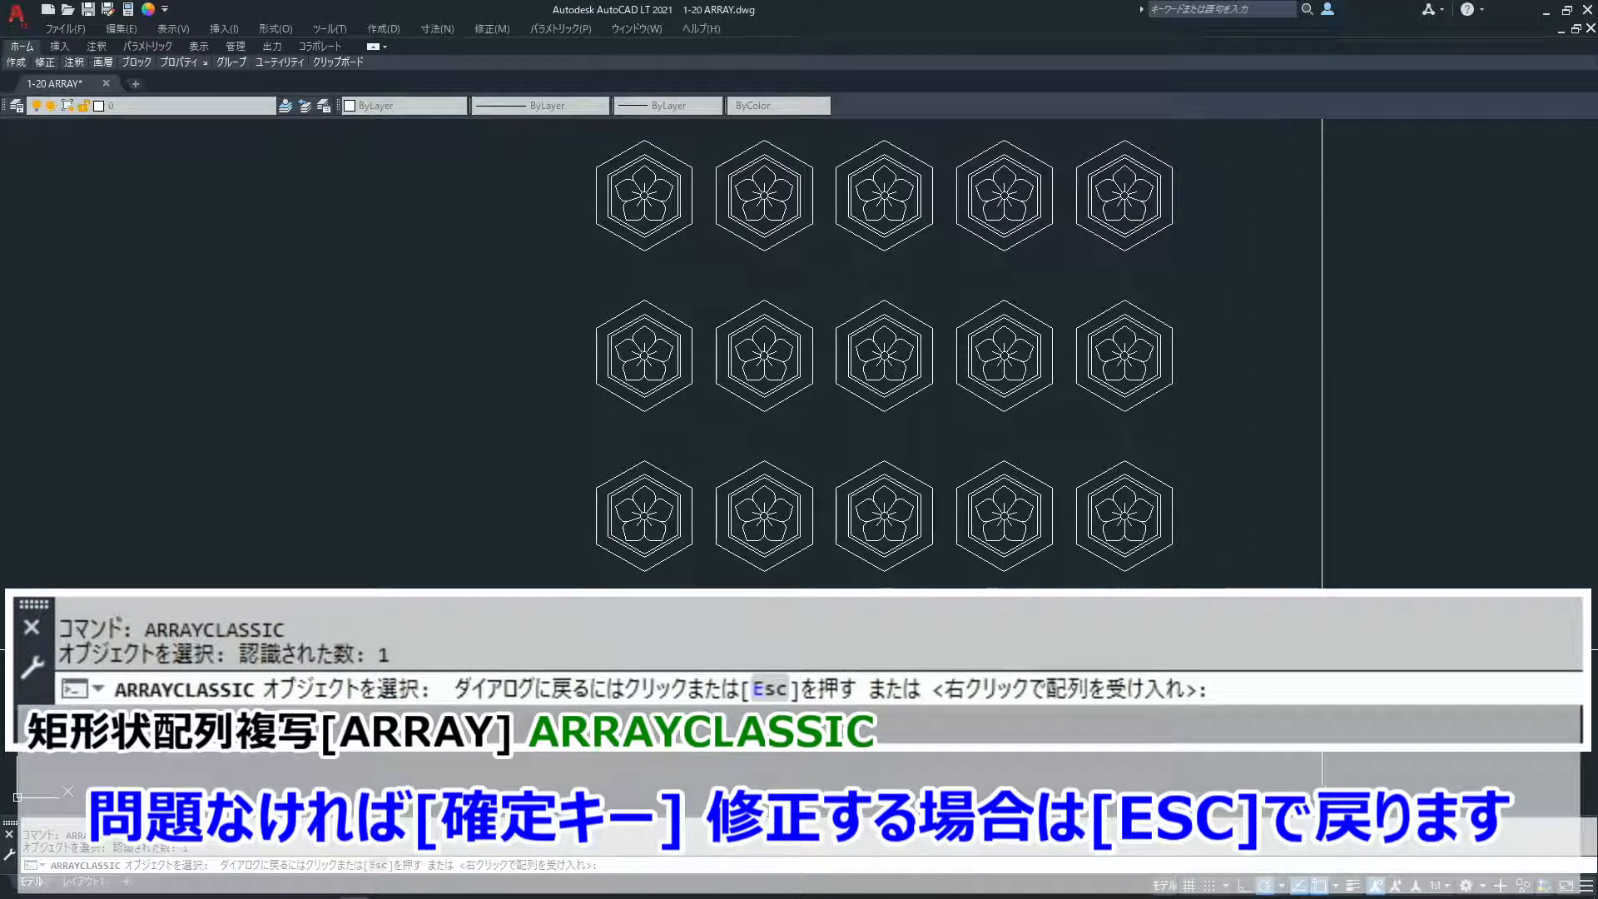
pyautogui.press('Escape')
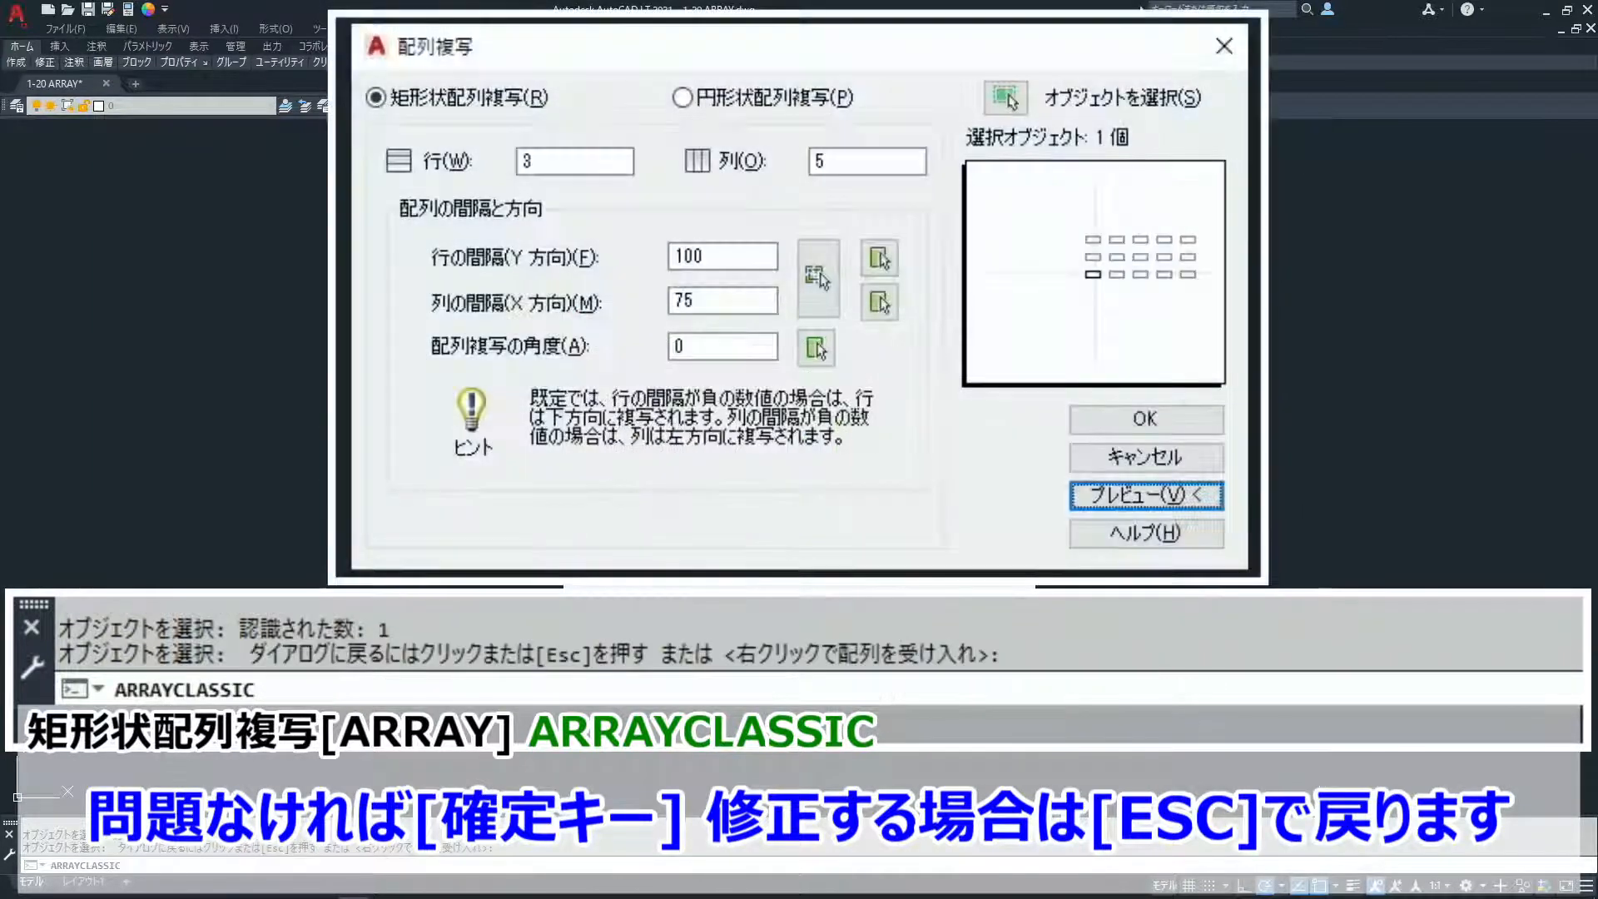
pyautogui.click(1183, 421)
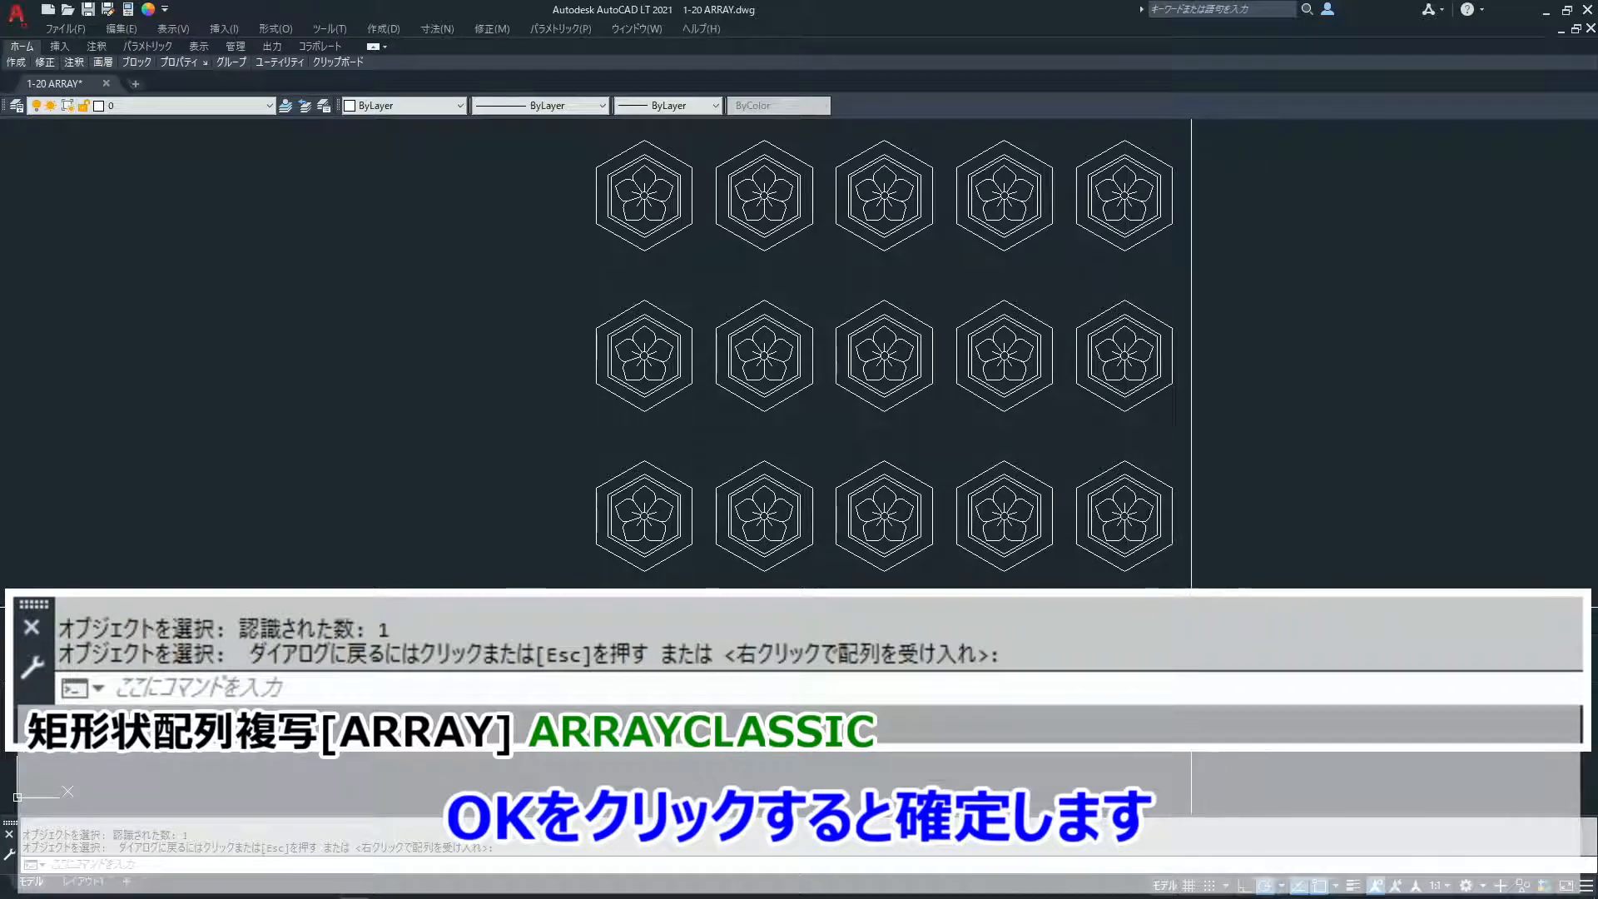
# - Check whether the copies are separate objects by selecting the three emblems of the rightmost column one by one, and deselect them
pyautogui.click(1132, 568)
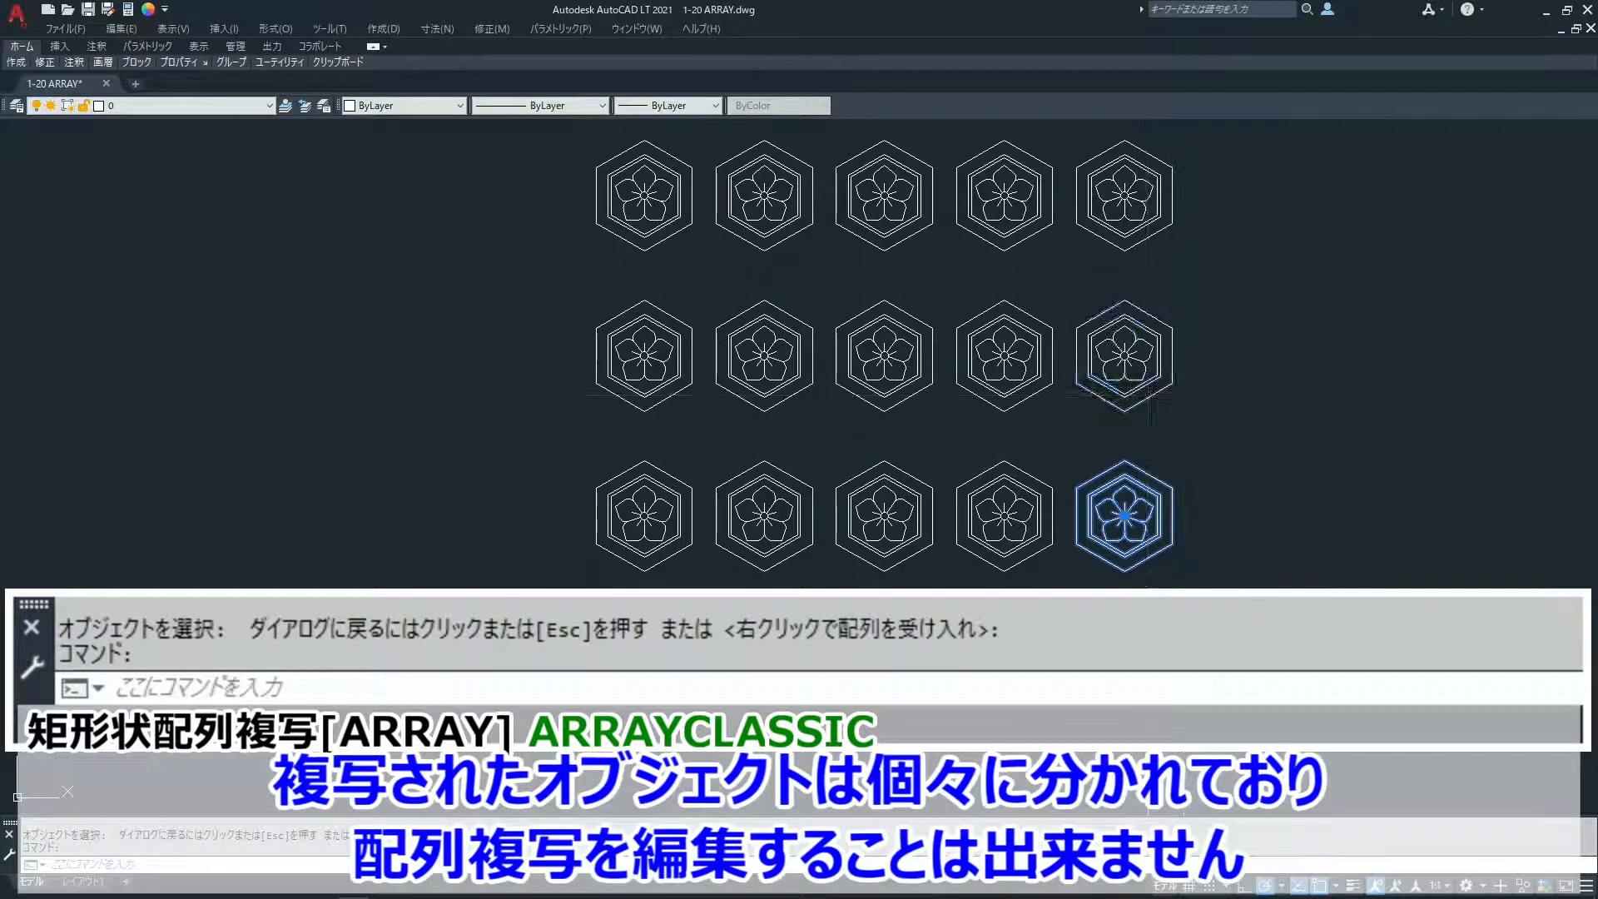
pyautogui.click(1150, 397)
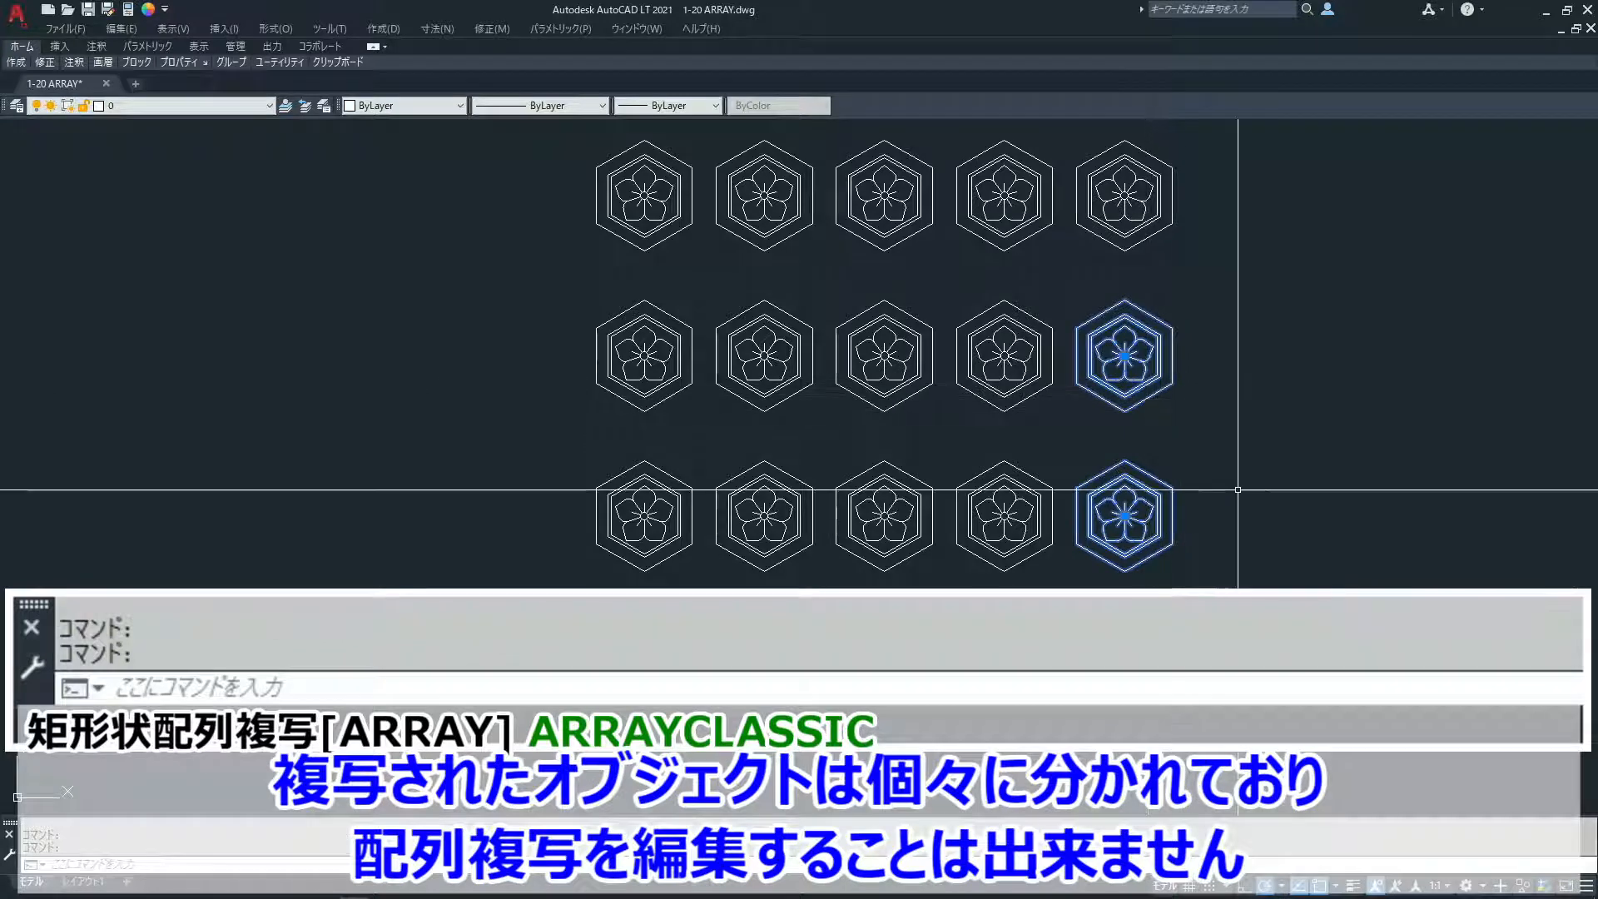
pyautogui.click(1120, 247)
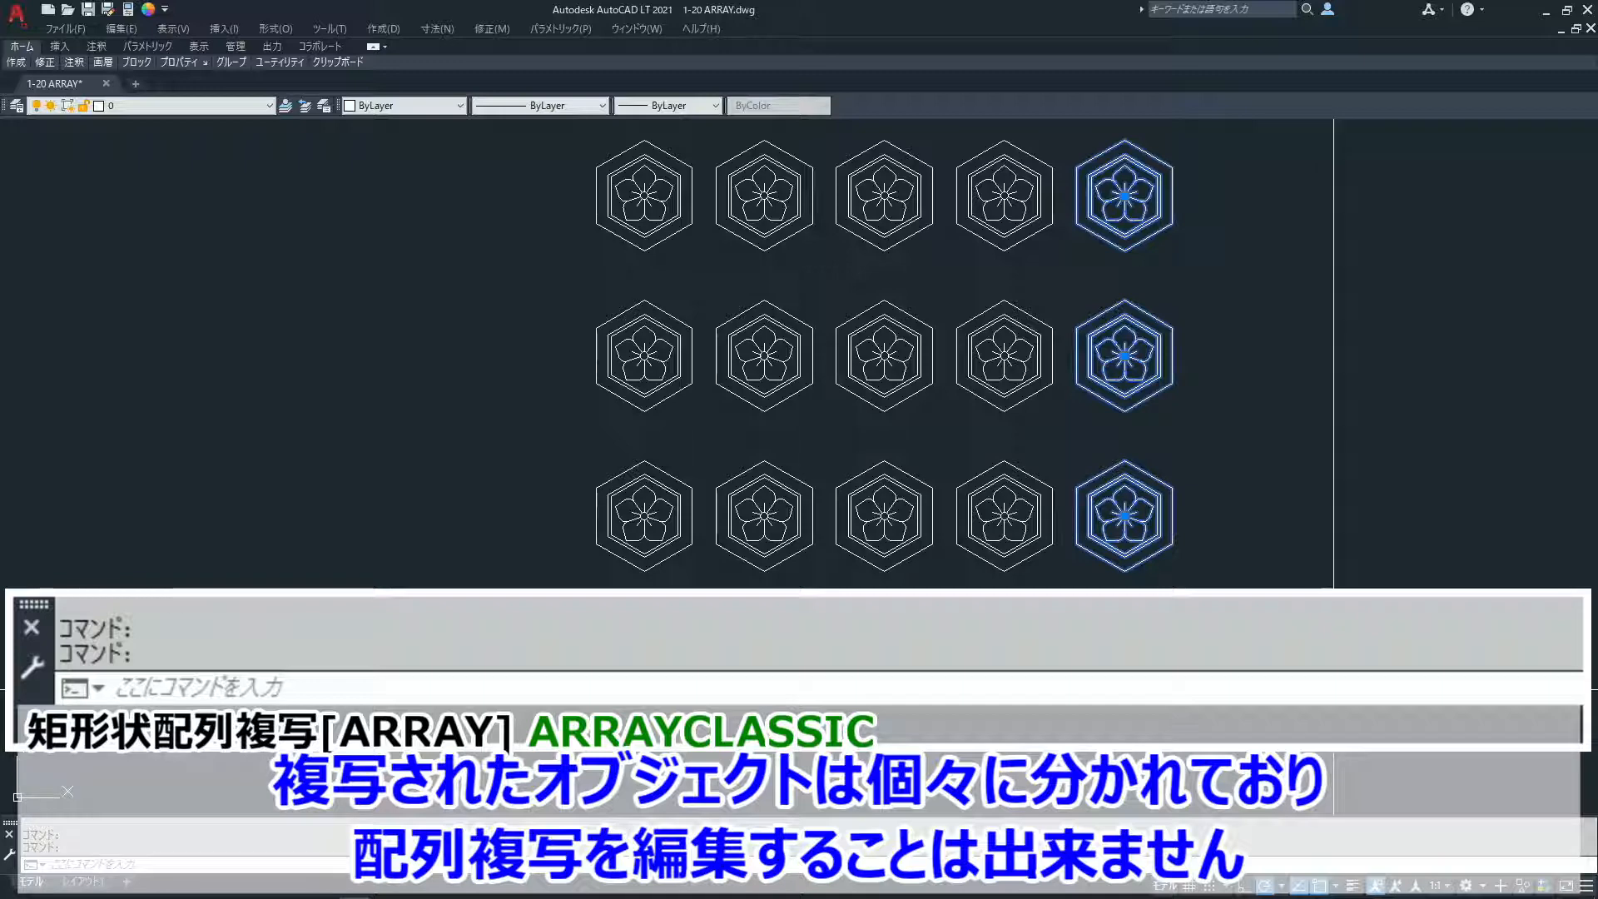
pyautogui.press('Escape')
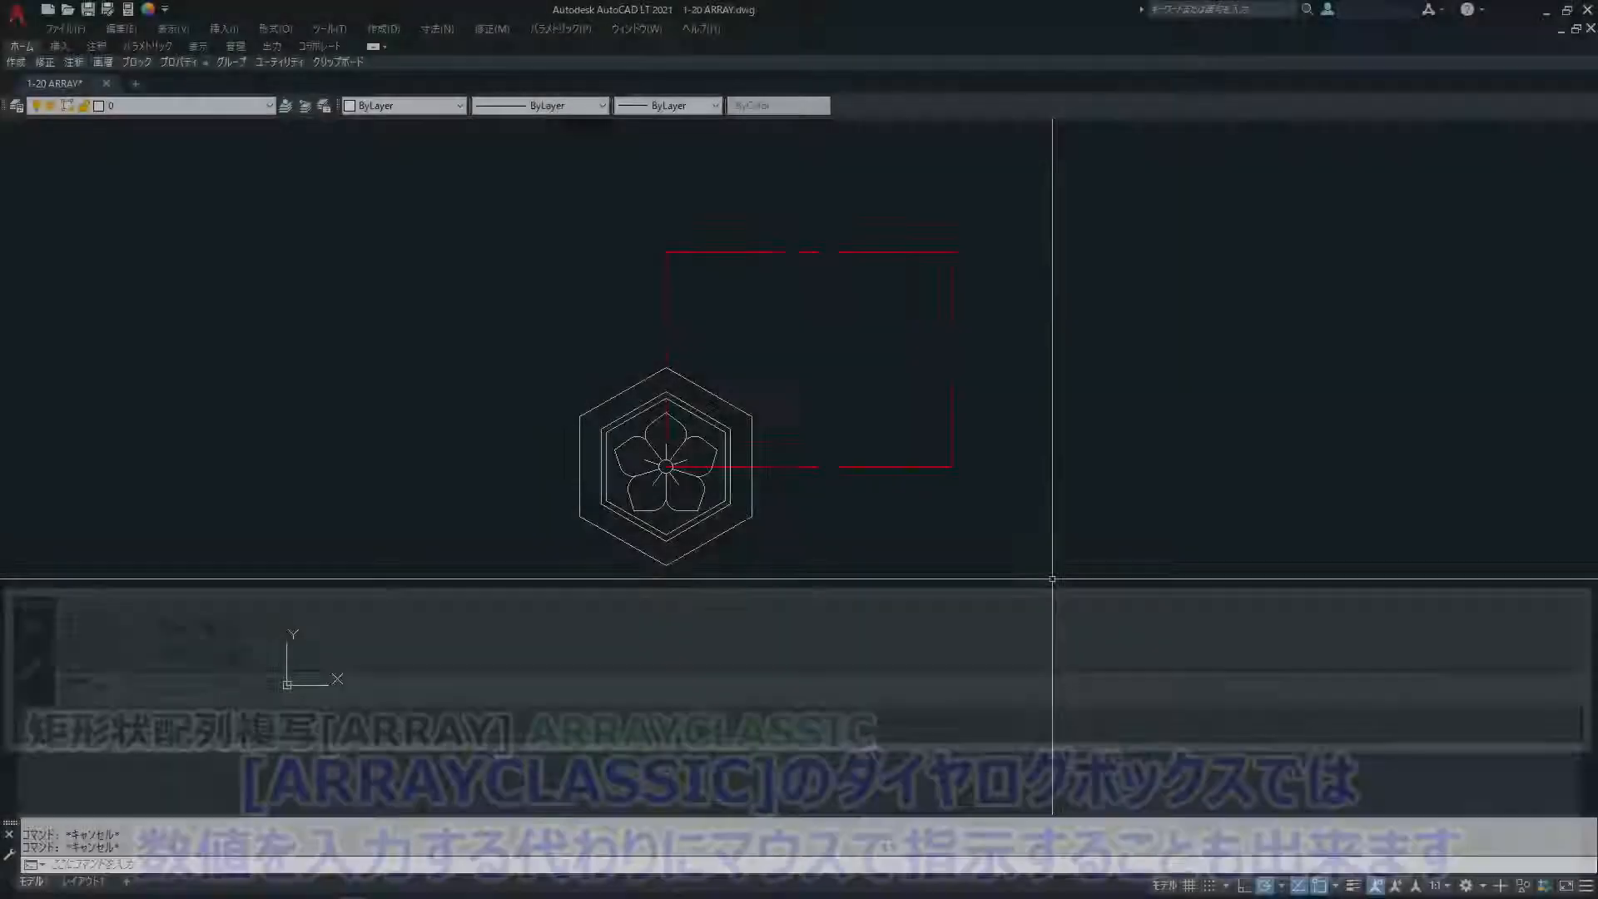
# - Start the ARRAYCLASSIC command and select the hexagonal emblem as the object to array
pyautogui.write('arrayc')
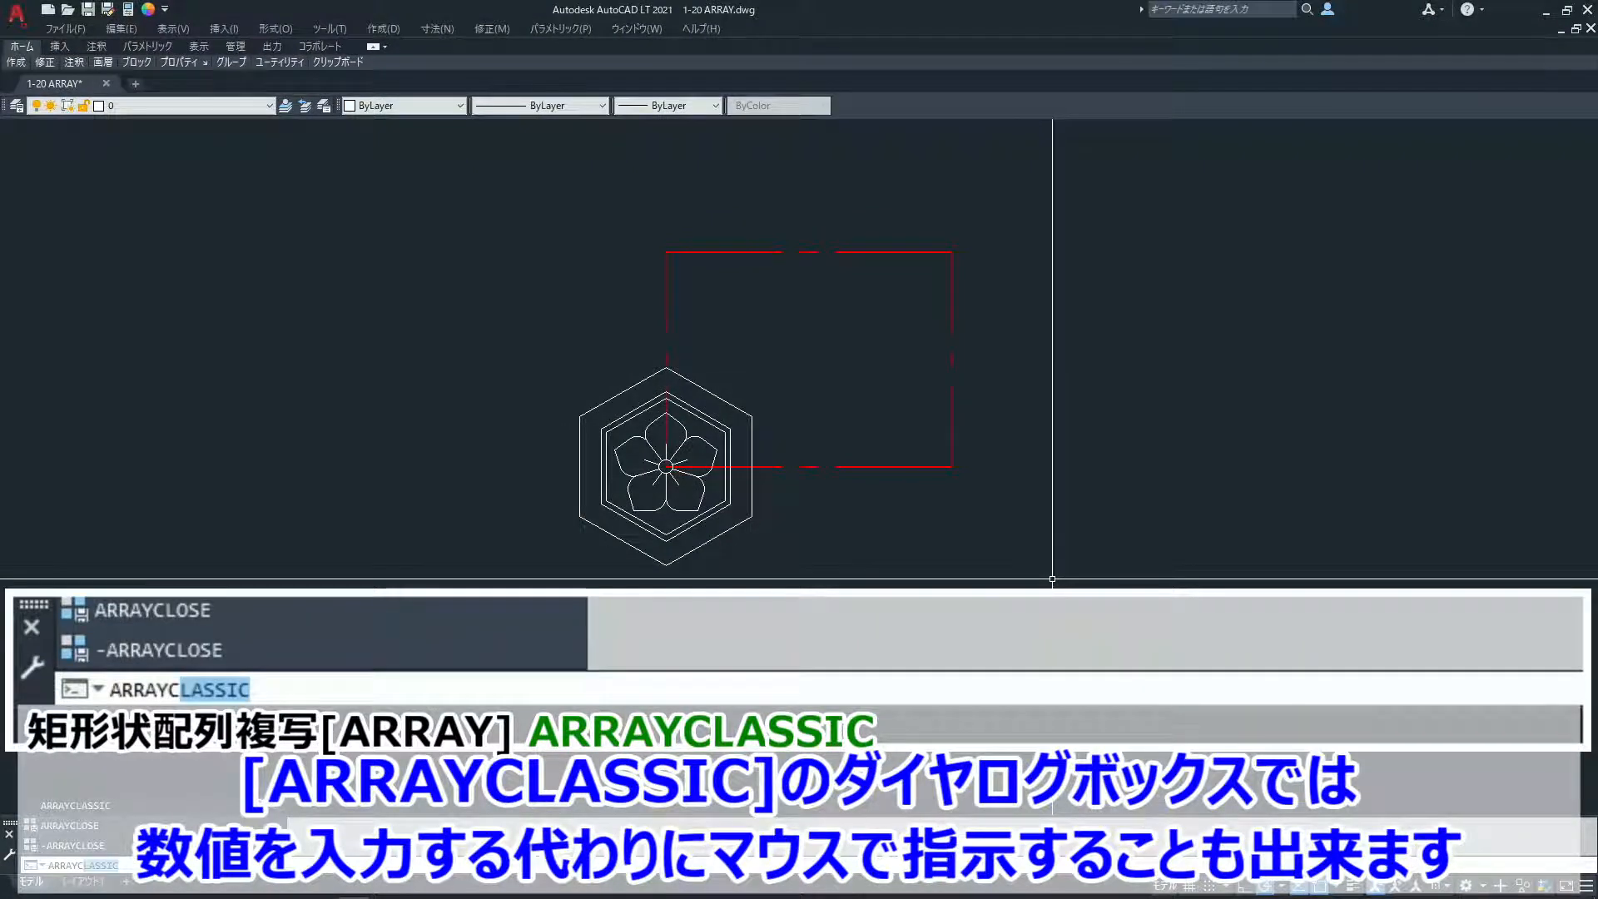
pyautogui.press('Return')
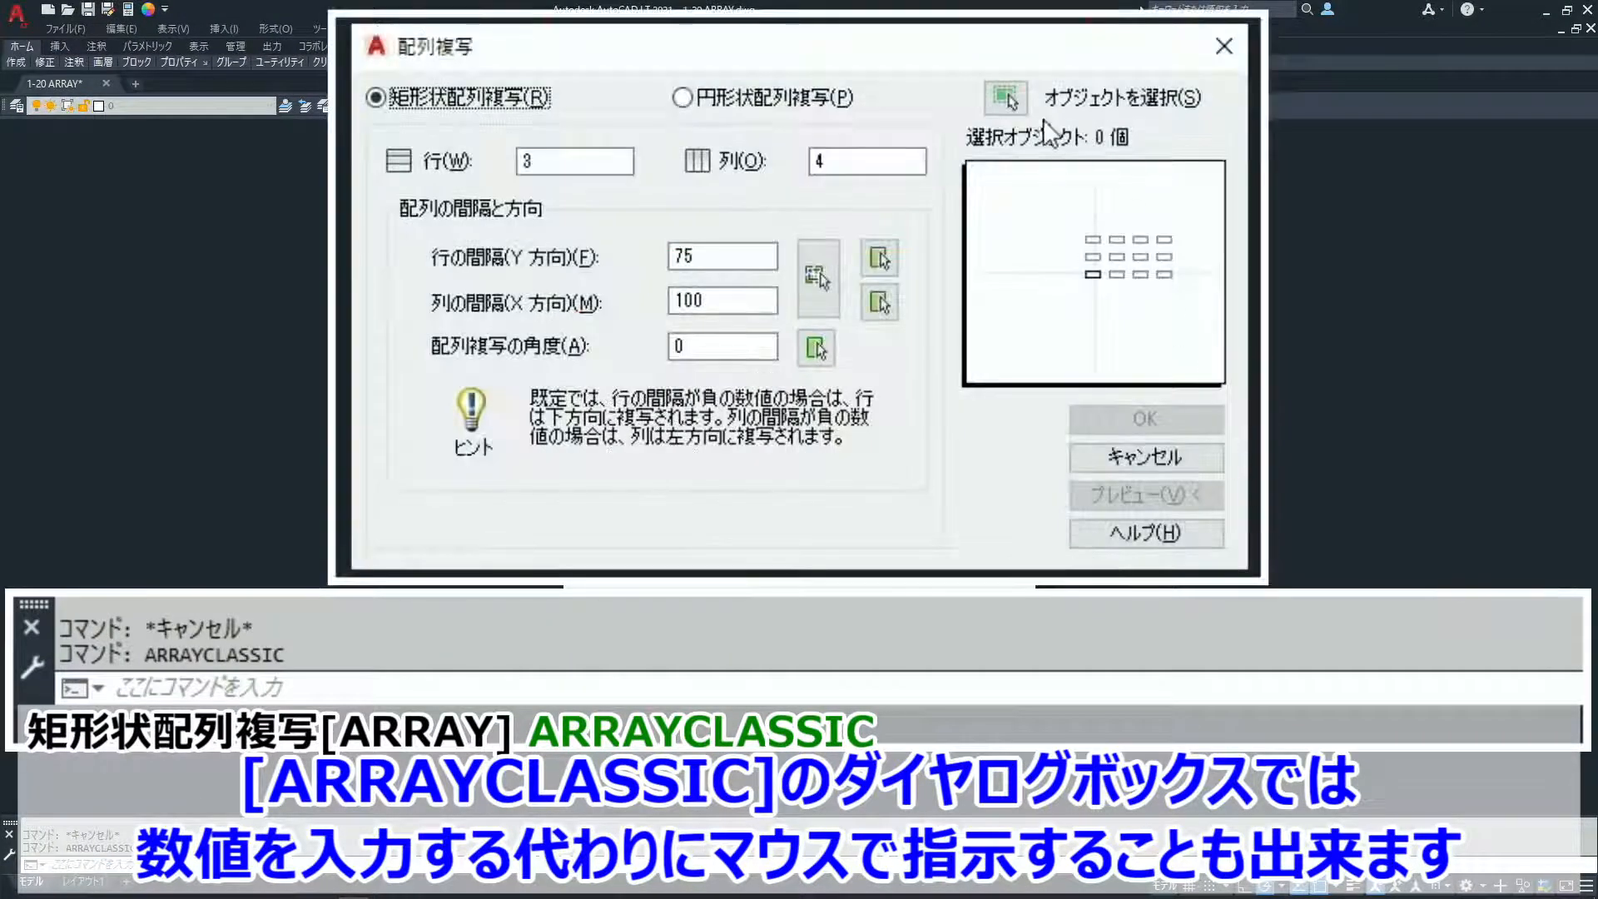
pyautogui.click(1005, 97)
pyautogui.click(788, 470)
pyautogui.click(667, 539)
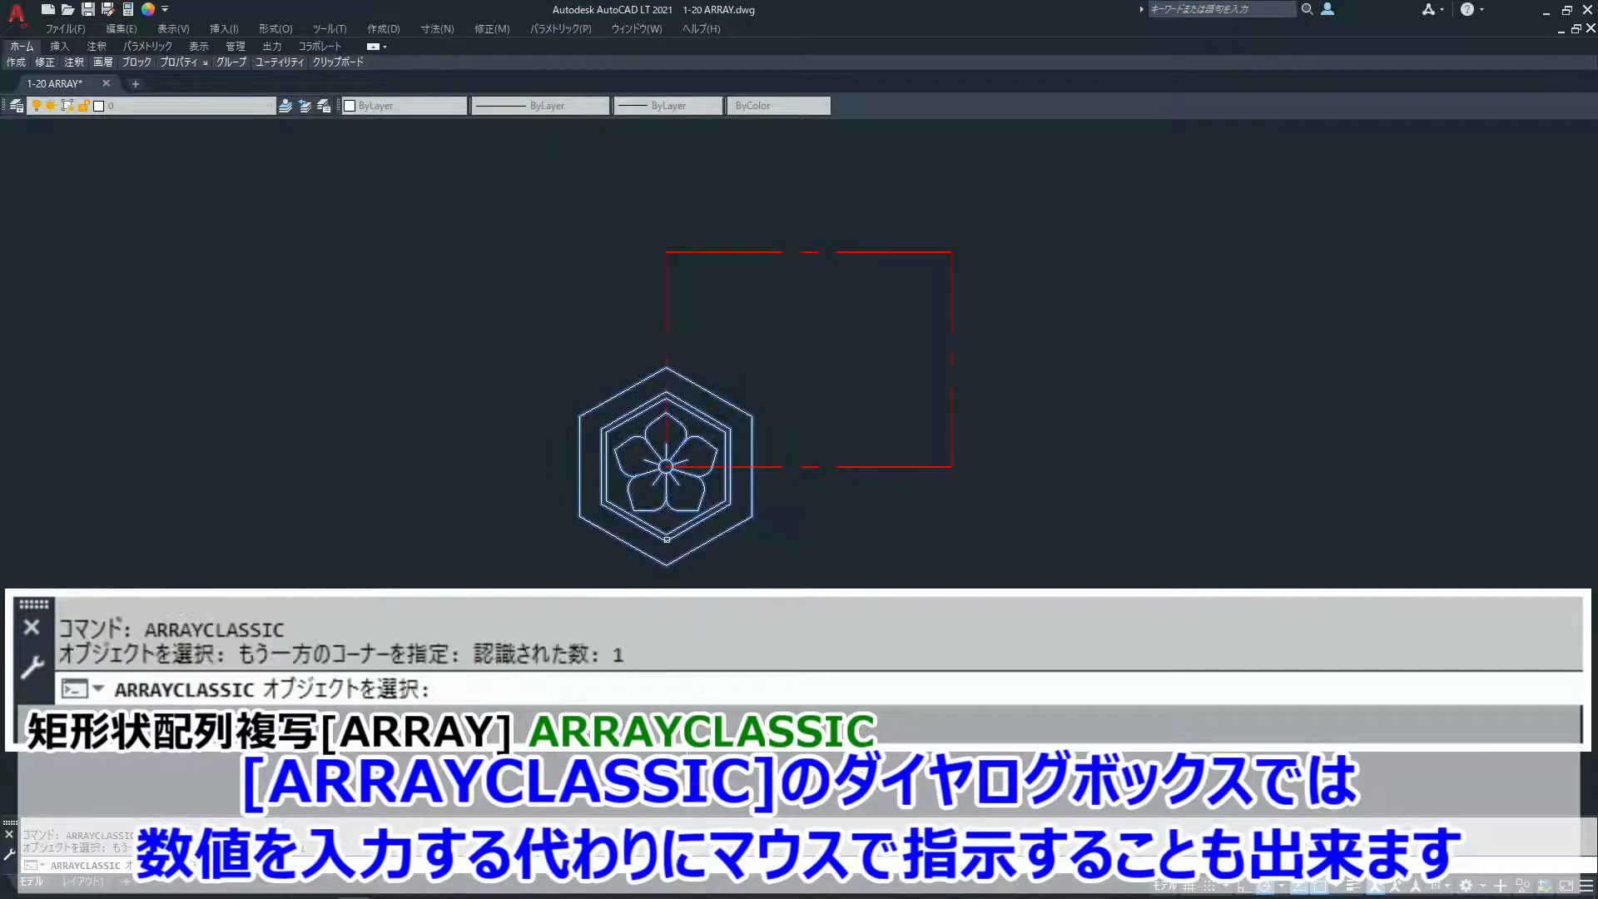
pyautogui.press('Return')
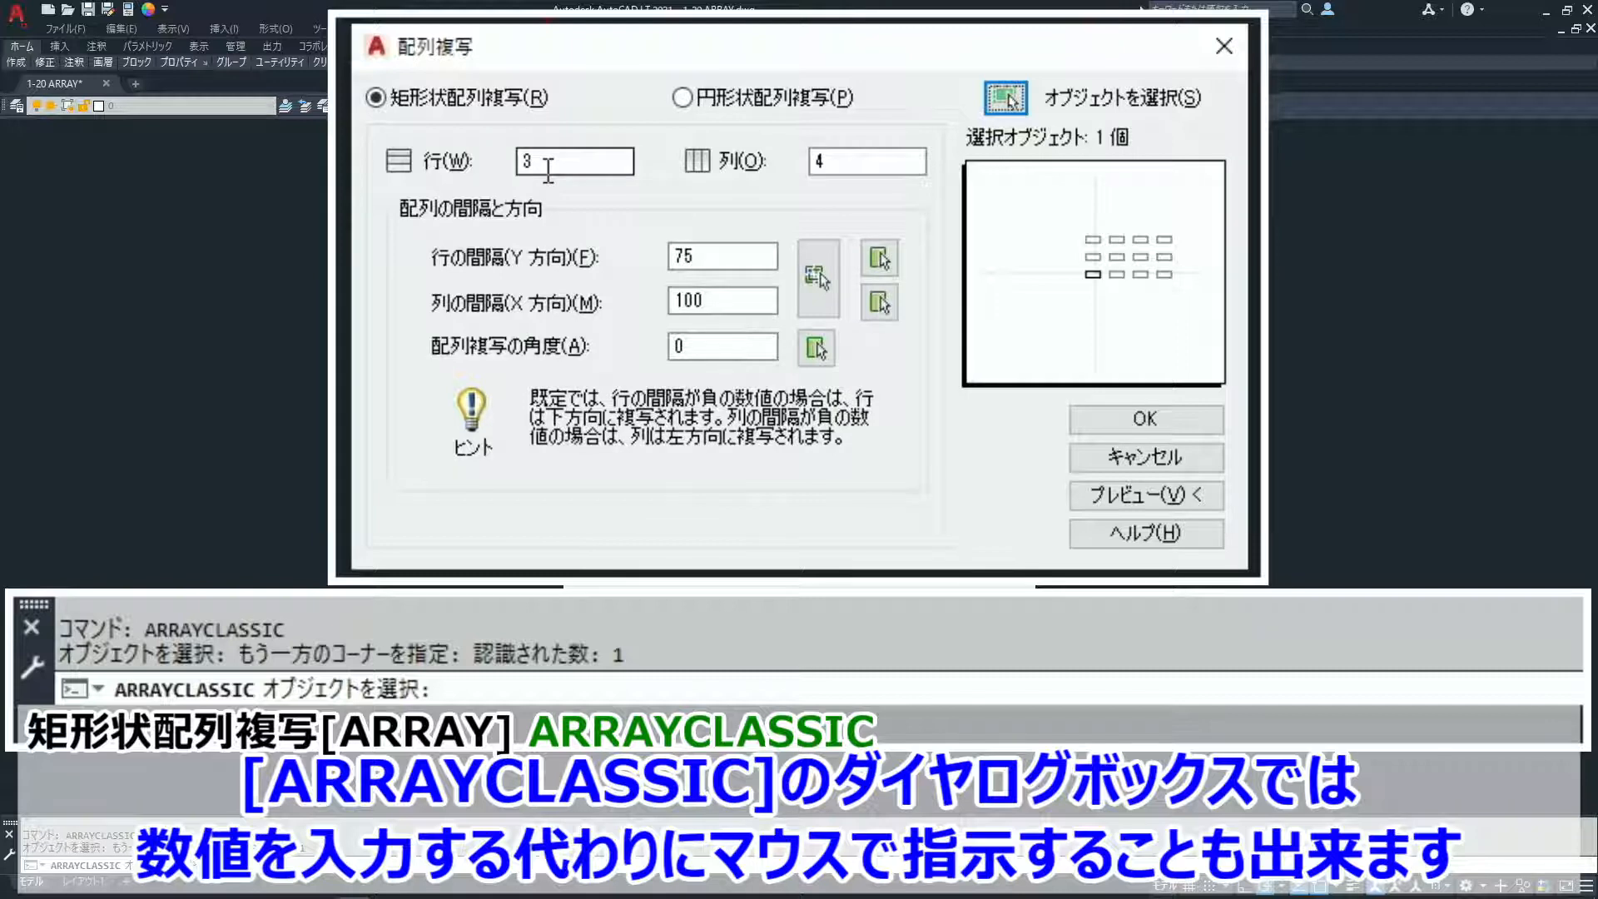
# - Pick the row and column offsets together from the emblem's center to the red rectangle's diagonally opposite corner, and create the array
pyautogui.click(807, 287)
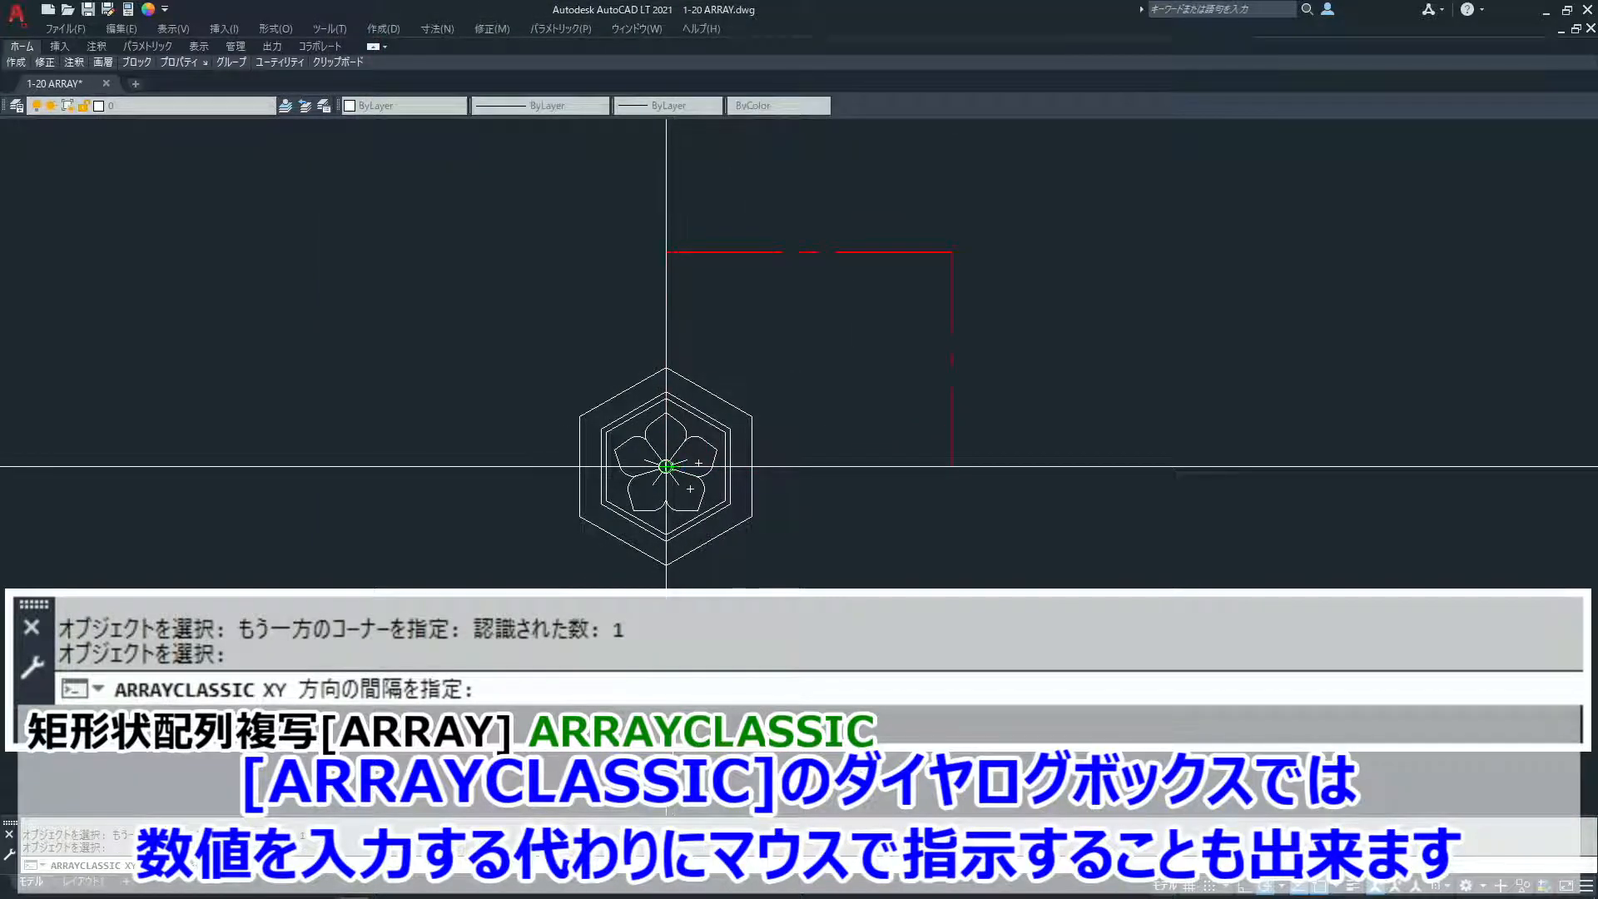
pyautogui.click(666, 466)
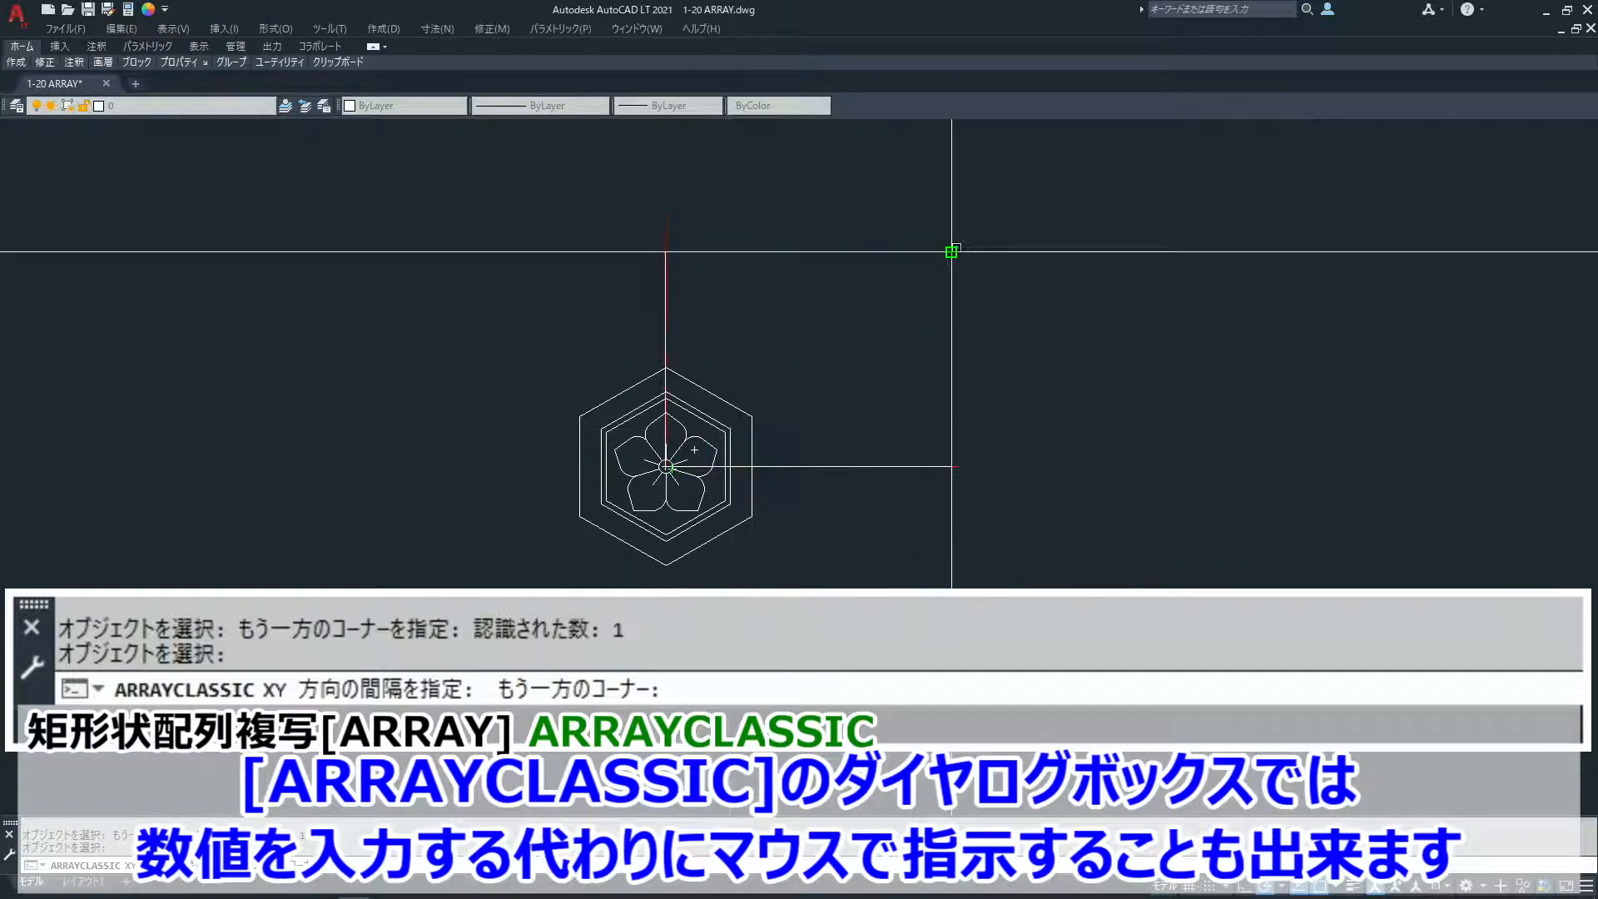
pyautogui.click(951, 251)
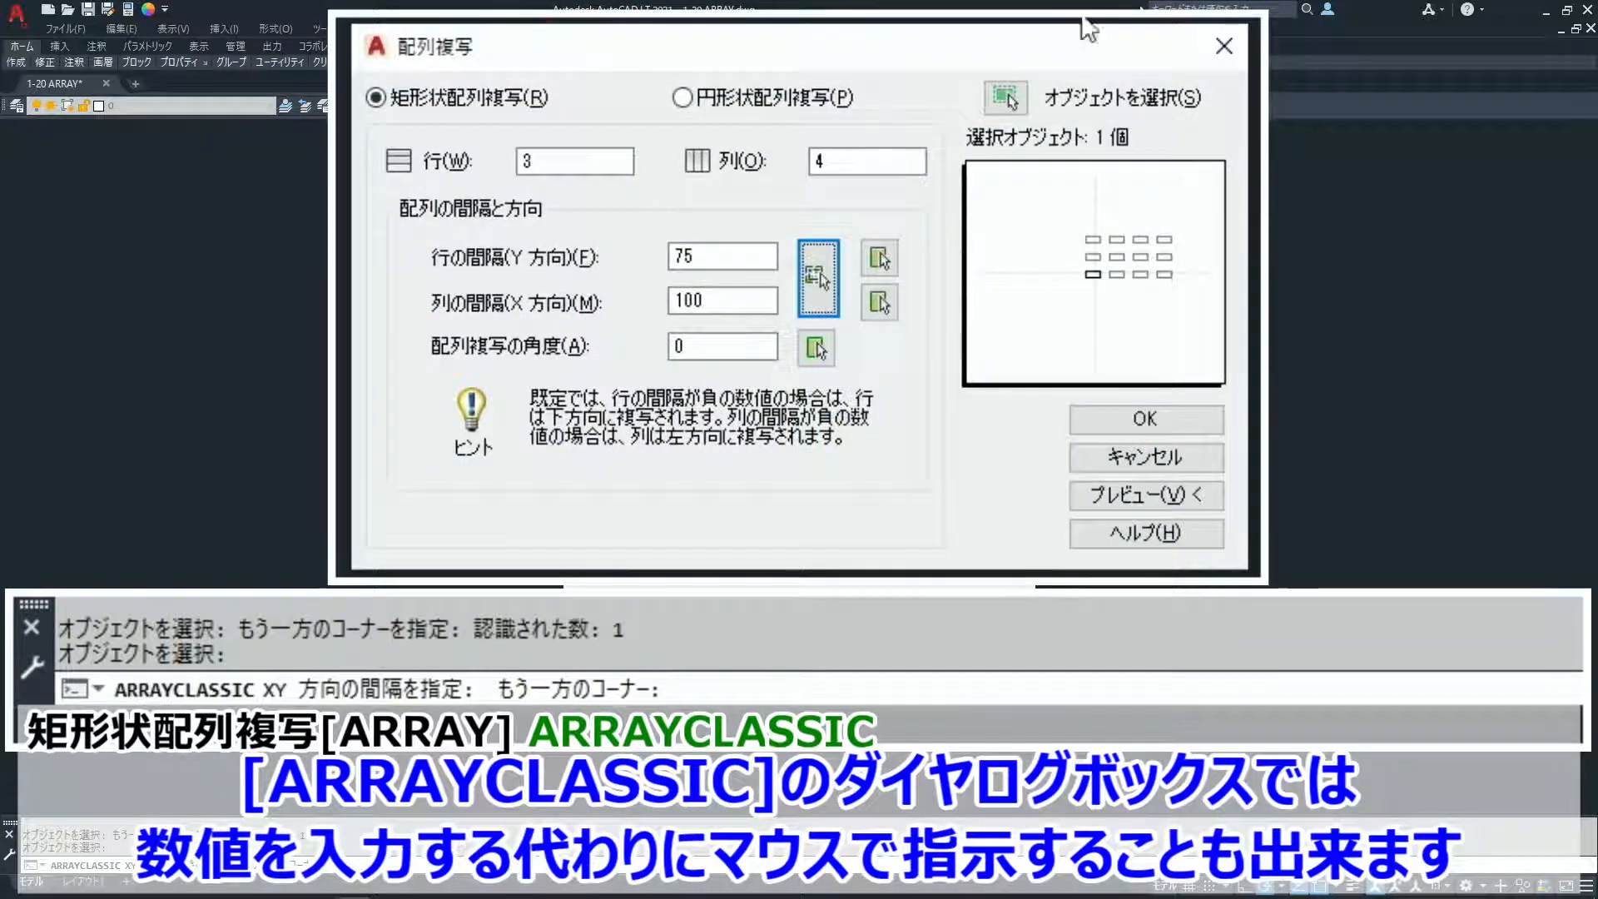
pyautogui.click(1167, 413)
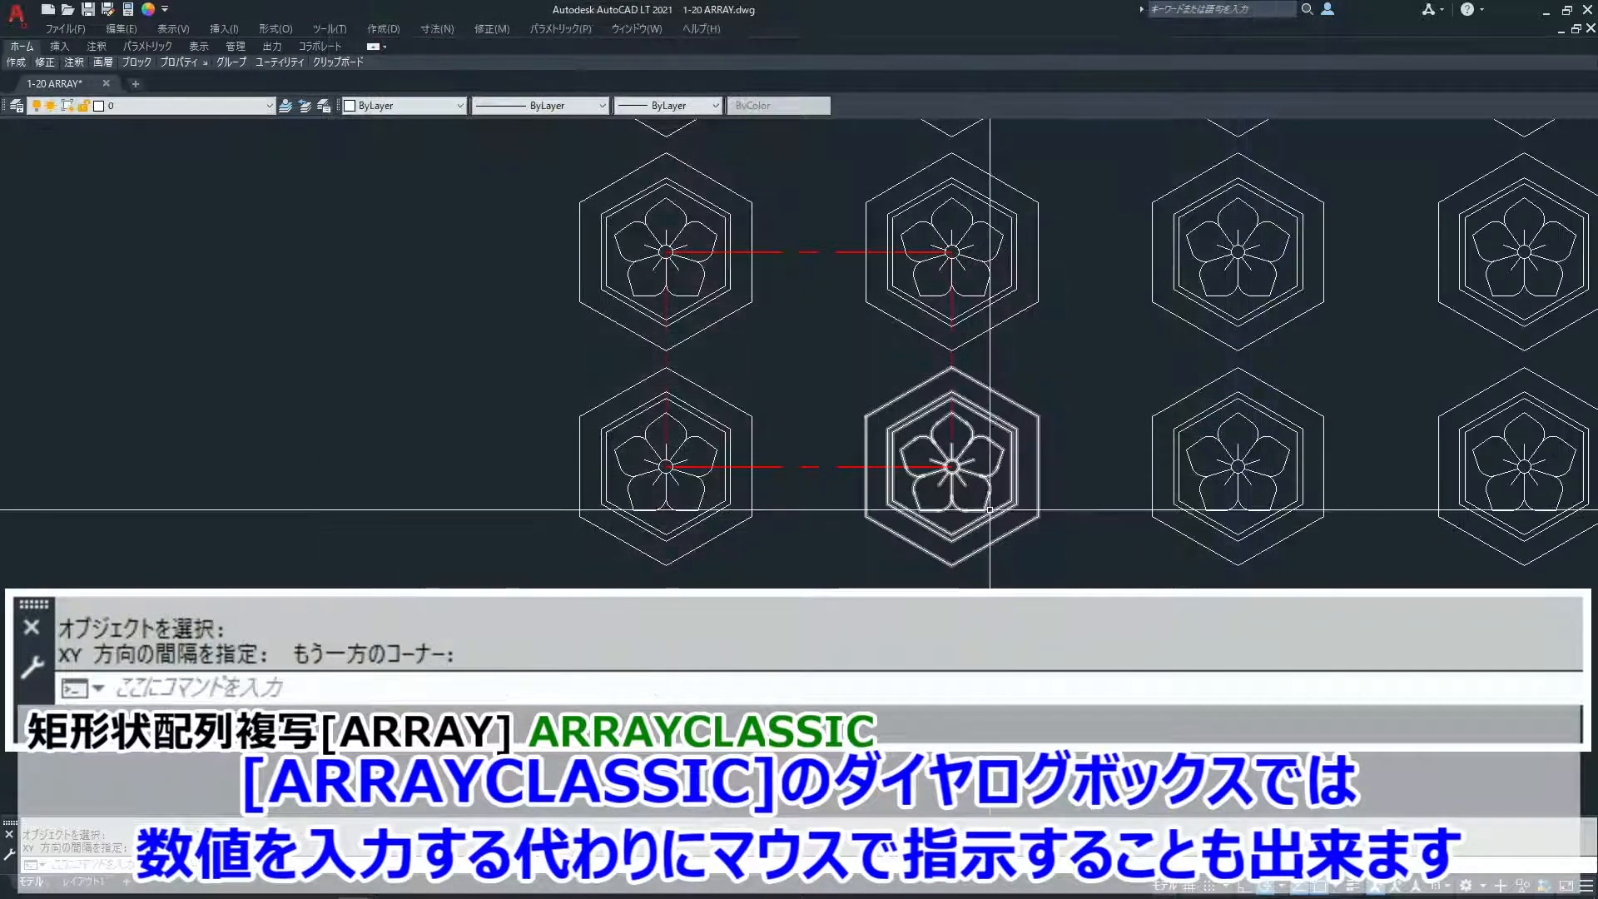
# - Zoom out and pan the drawing to examine all the rows and columns of the emblem array
pyautogui.write('z')
pyautogui.press('Return')
pyautogui.press('Return')
pyautogui.moveTo(849, 313); pyautogui.dragTo(1008, 621)
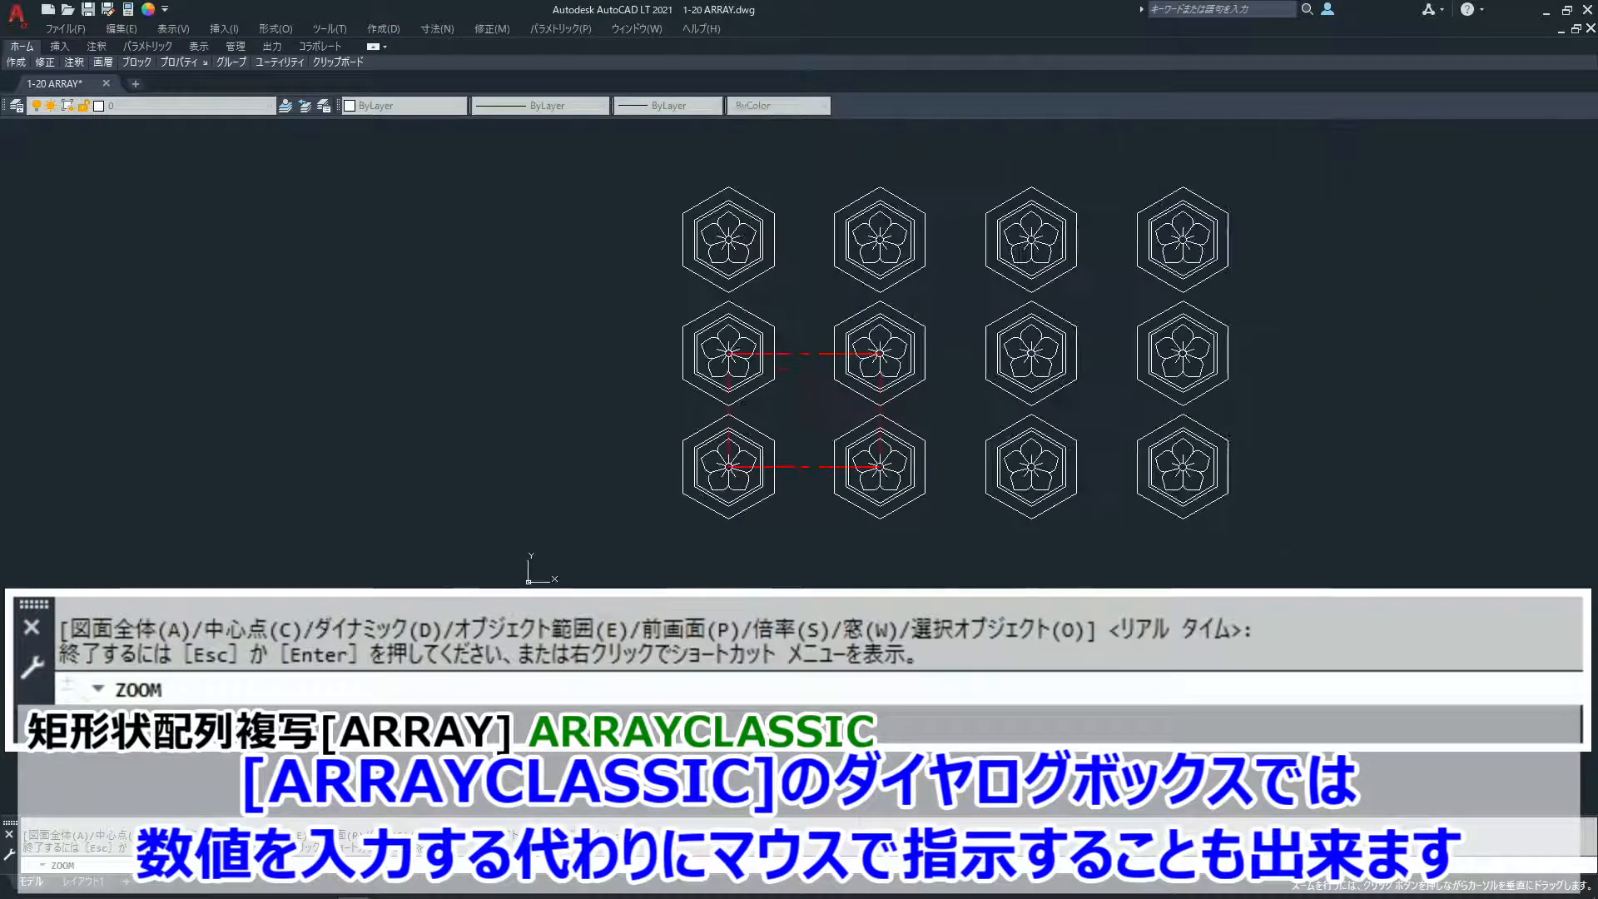
pyautogui.press('Escape')
pyautogui.moveTo(1130, 506)
pyautogui.mouseDown(button='middle')
pyautogui.moveTo(1099, 532)
pyautogui.moveTo(996, 532)
pyautogui.mouseUp(button='middle')
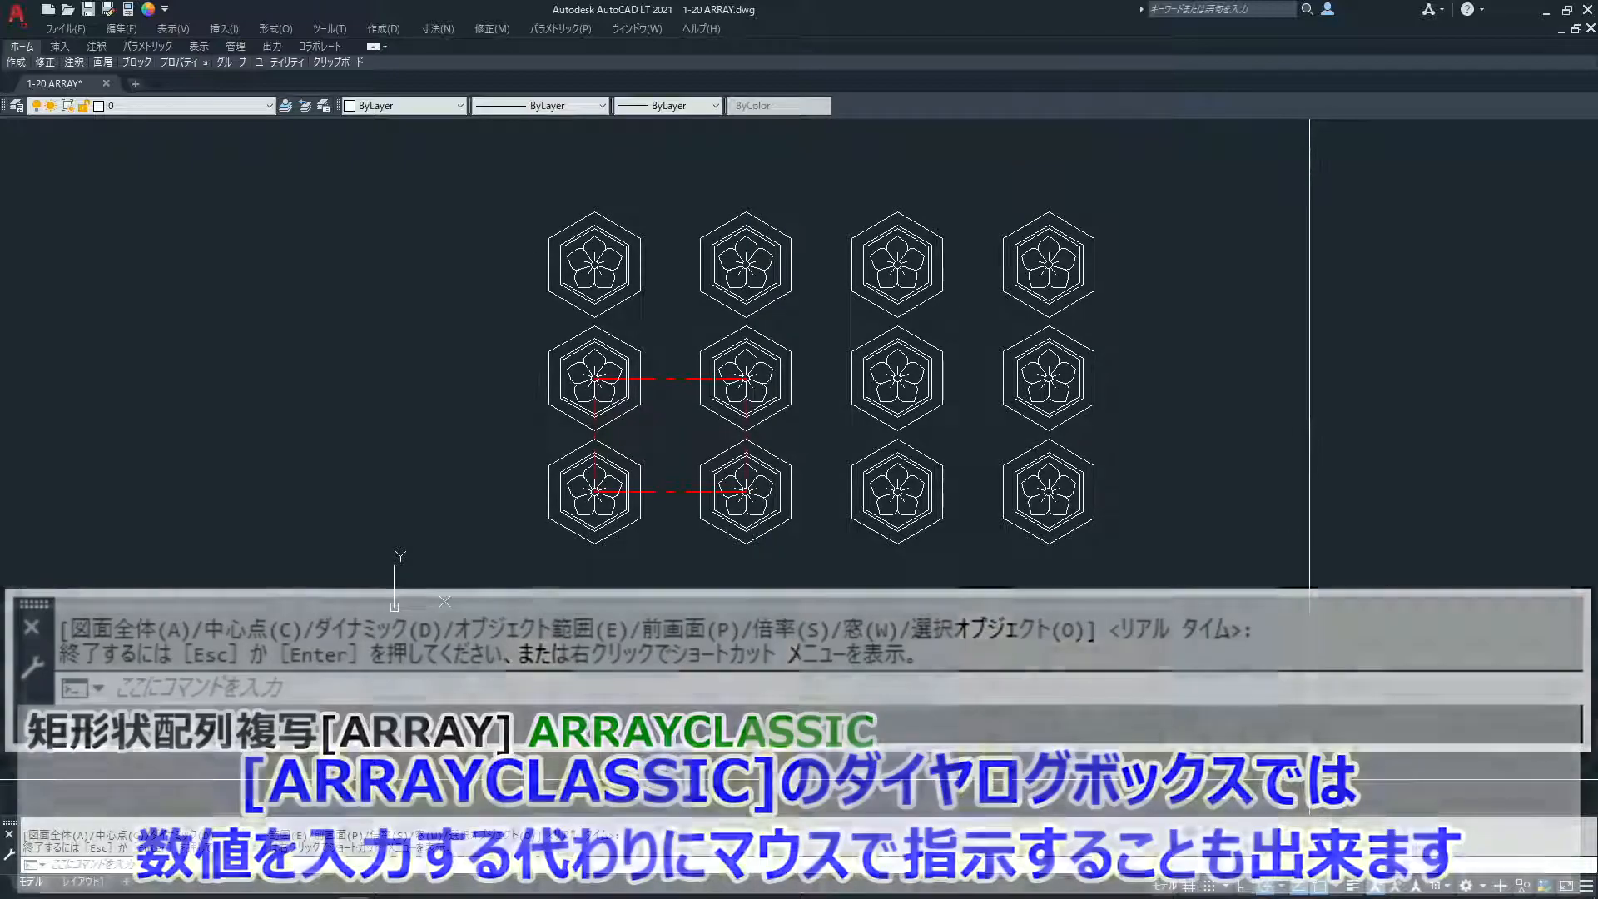